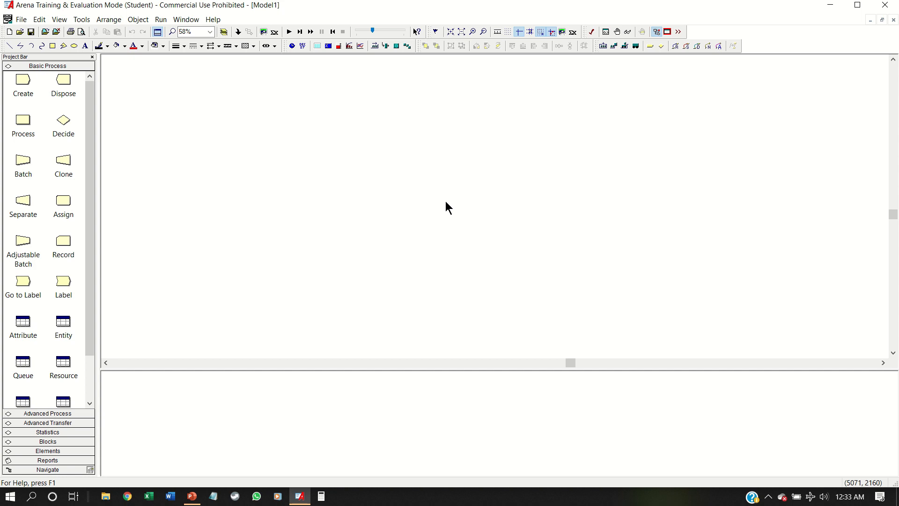
Place a Create module in the upper part of the model, named Part A Arrives with entity type Part A.
left_click_drag(24, 84, 269, 151)
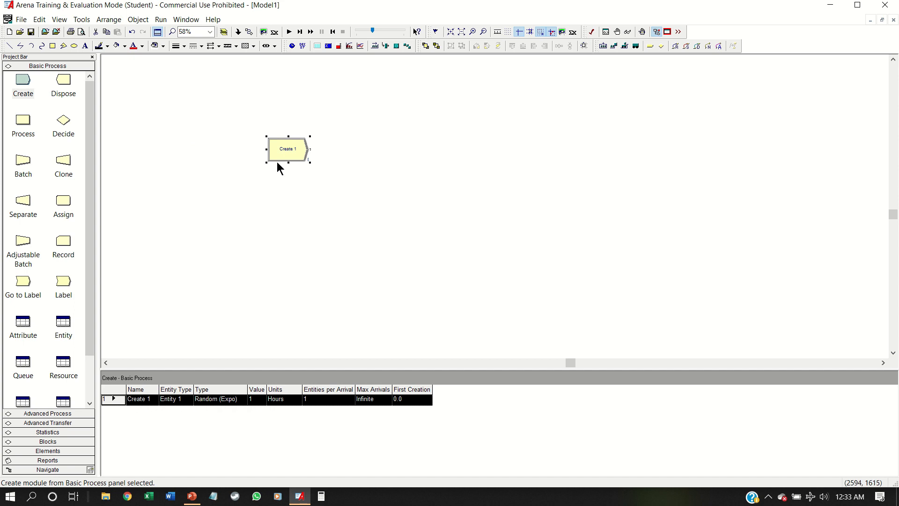
double_click(279, 157)
type("Part A Arrives")
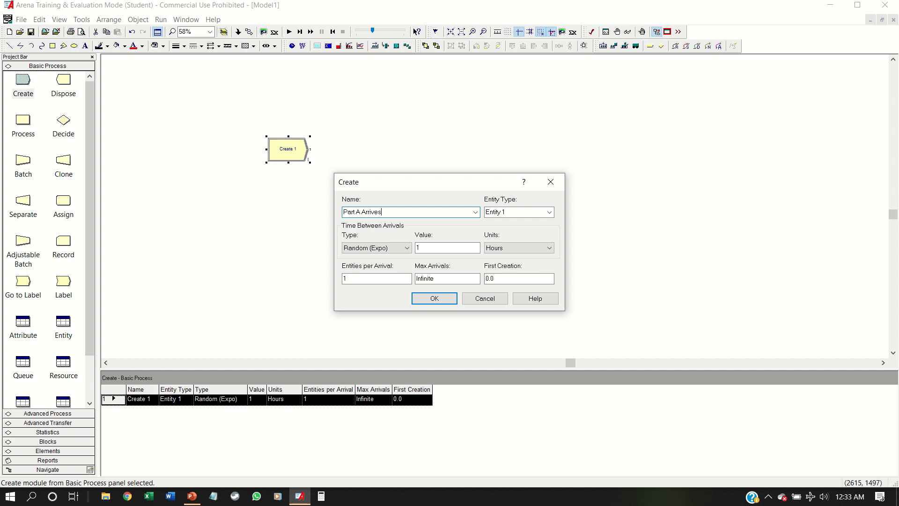
key("Tab")
type("A")
key("BackSpace")
type("Part A")
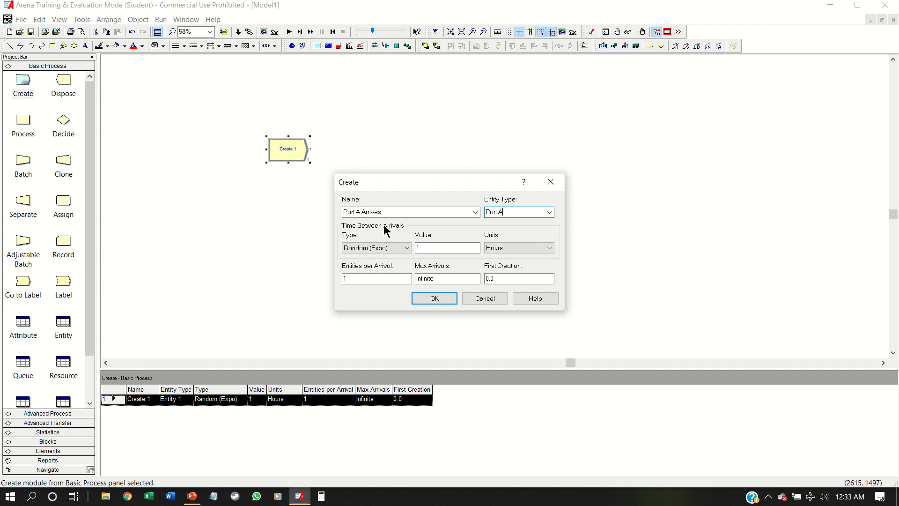
Set Part A Arrives to Random (Expo) time between arrivals with a value of 5 minutes.
key("Tab")
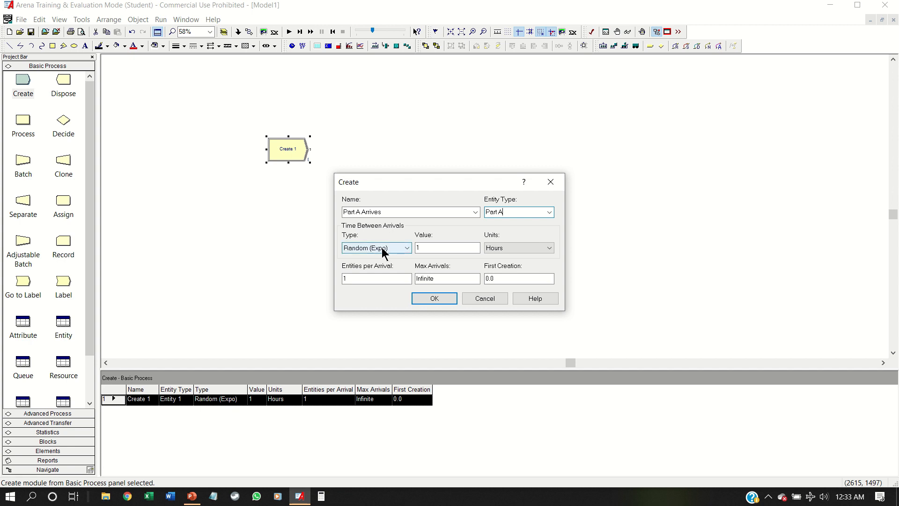
key("Tab")
type("5")
key("Up")
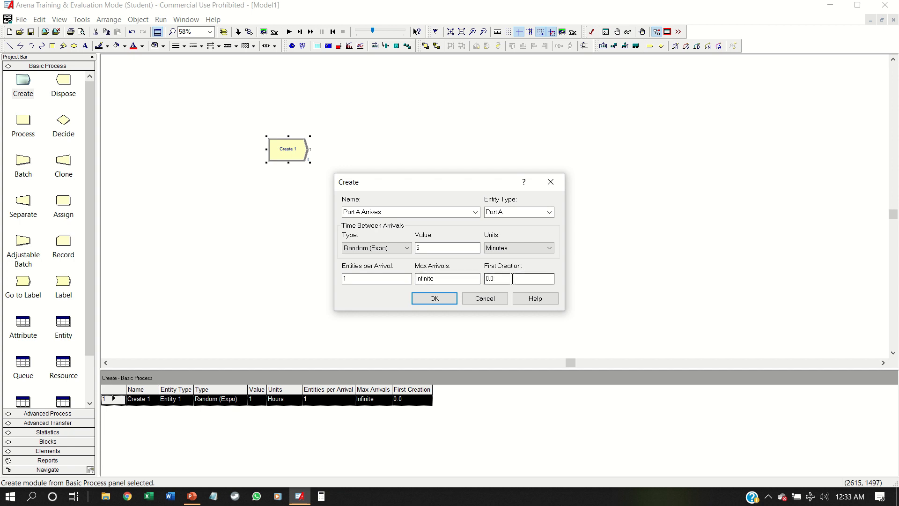
left_click(433, 300)
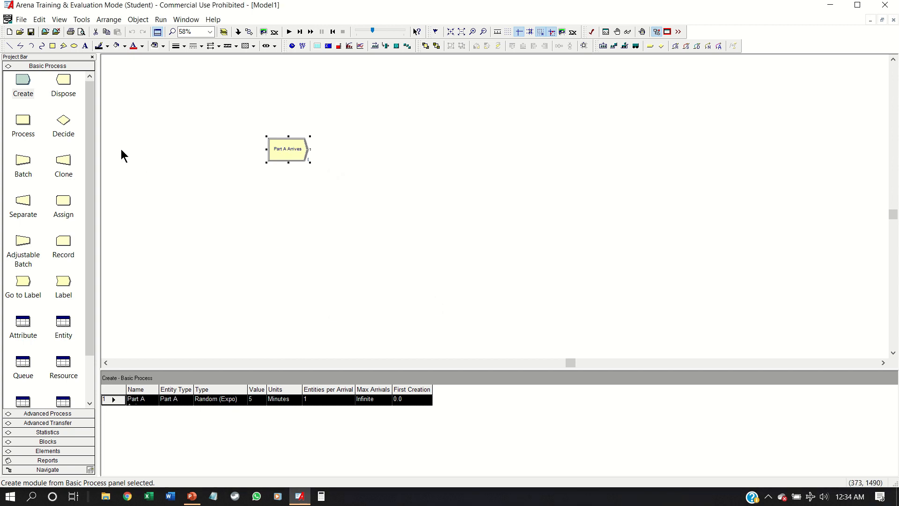
Place a second Create module below Part A Arrives, named Part B Arrives with entity type Part B.
left_click_drag(23, 84, 266, 210)
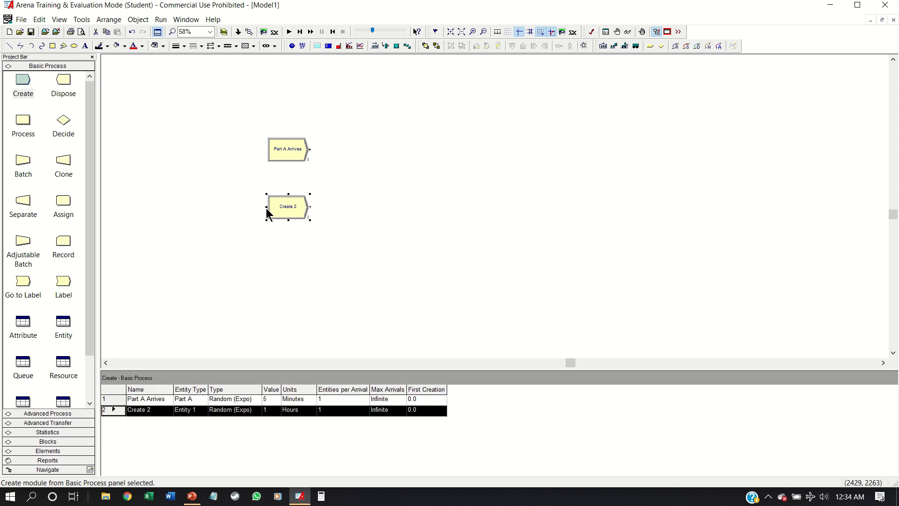
left_click(136, 410)
type("Part B Arrives")
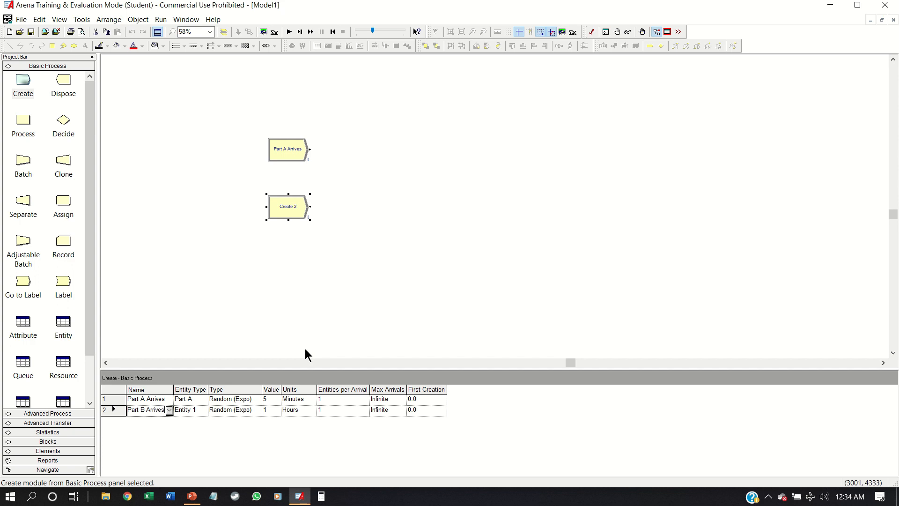
key("Tab")
type("Part B")
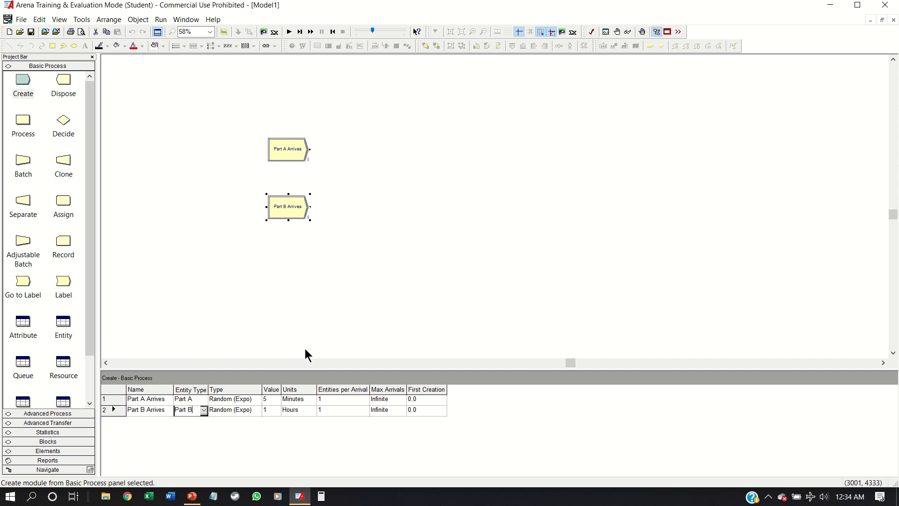
Set the Part B Arrives time between arrivals to 30 minutes, with 4 entities per arrival.
key("Tab")
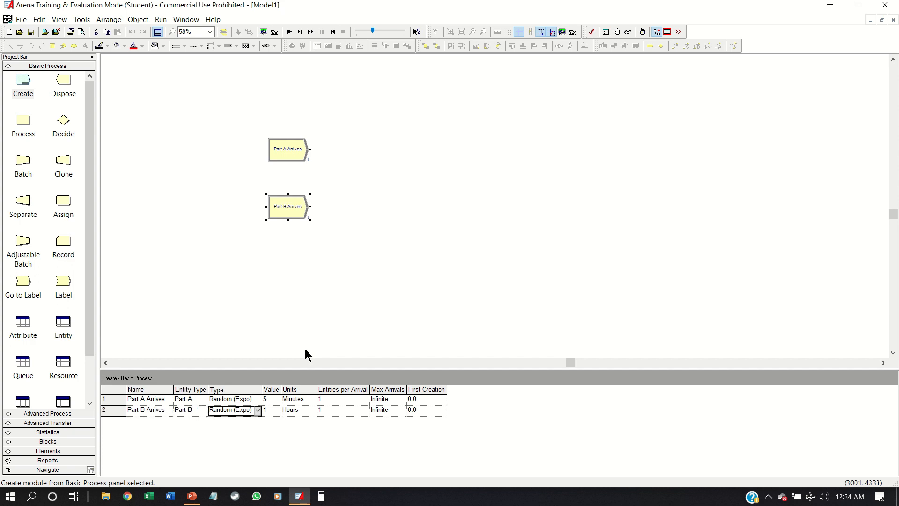
key("Tab")
type("30")
key("Tab")
key("Up")
key("Tab")
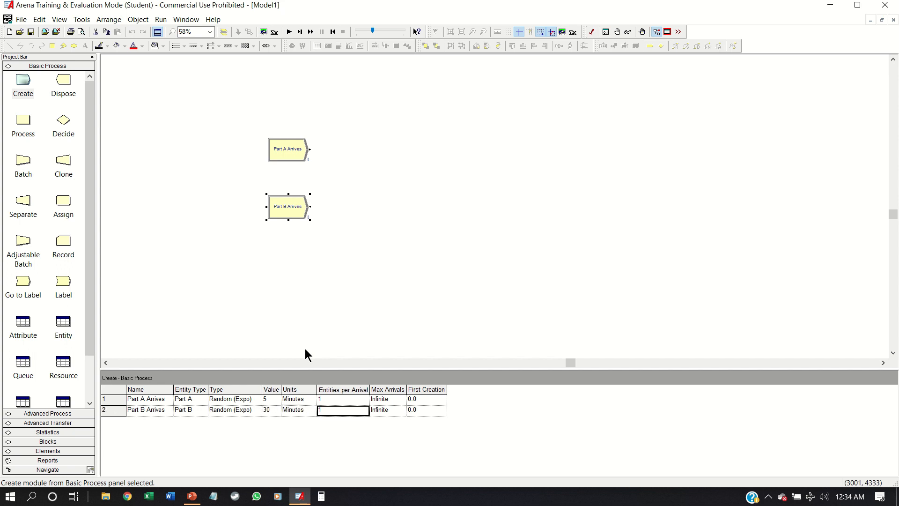
key("BackSpace")
type("4")
key("Tab")
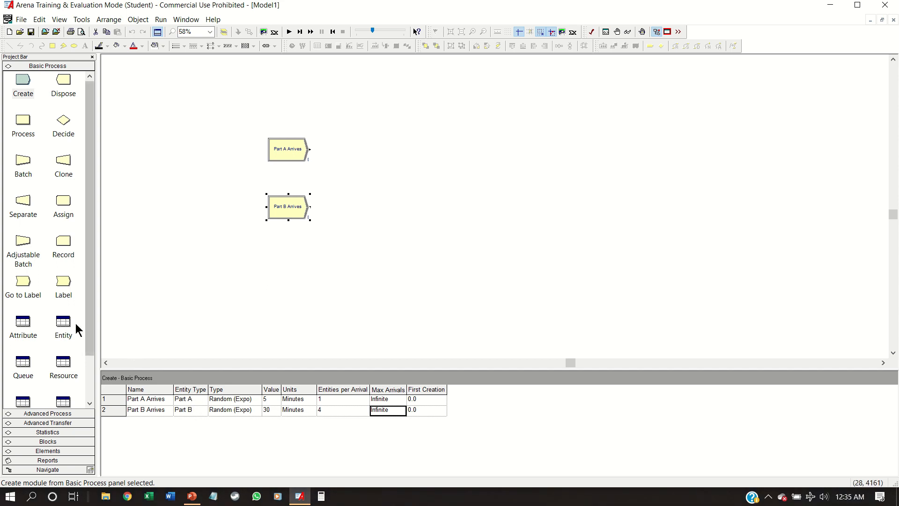
Widen the Initial Picture column of the Entity data and set Part A's initial picture to Picture.Green Ball.
left_click(62, 327)
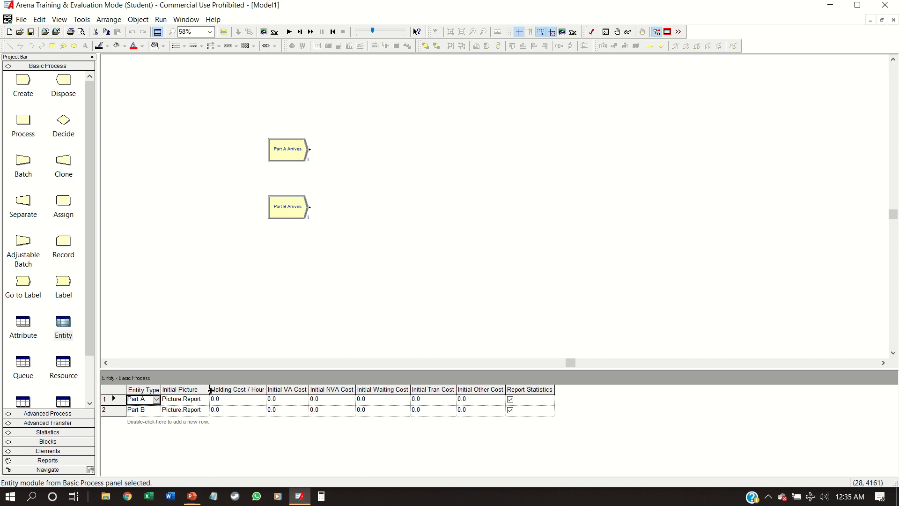
left_click_drag(210, 390, 288, 390)
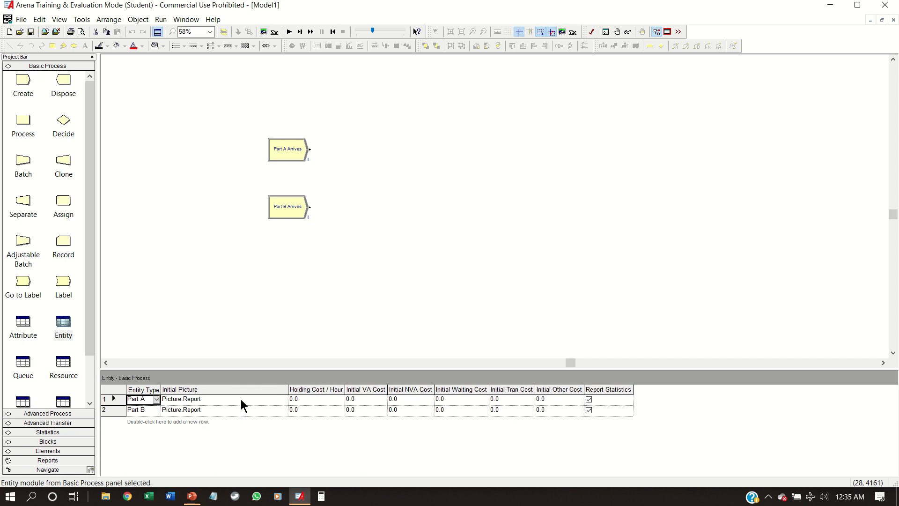
left_click(284, 399)
left_click(283, 399)
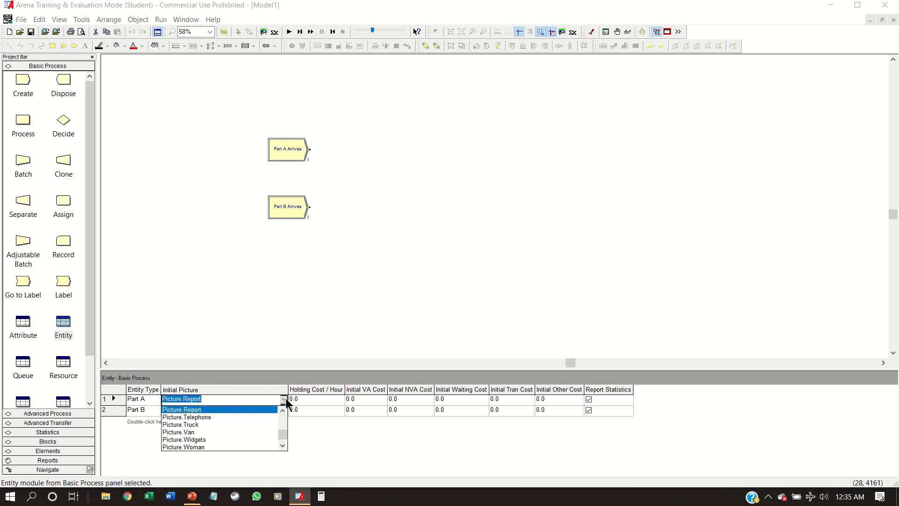
left_click_drag(281, 432, 275, 415)
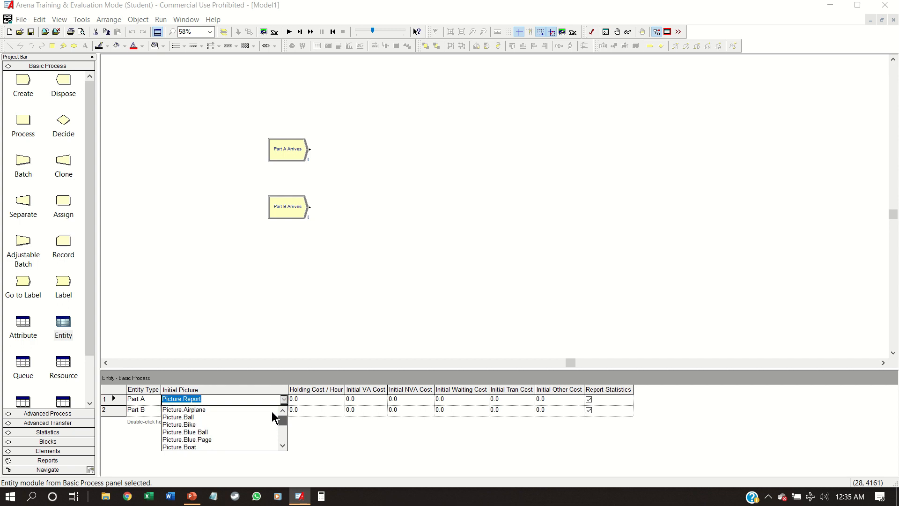
scroll(242, 432, "down", 3)
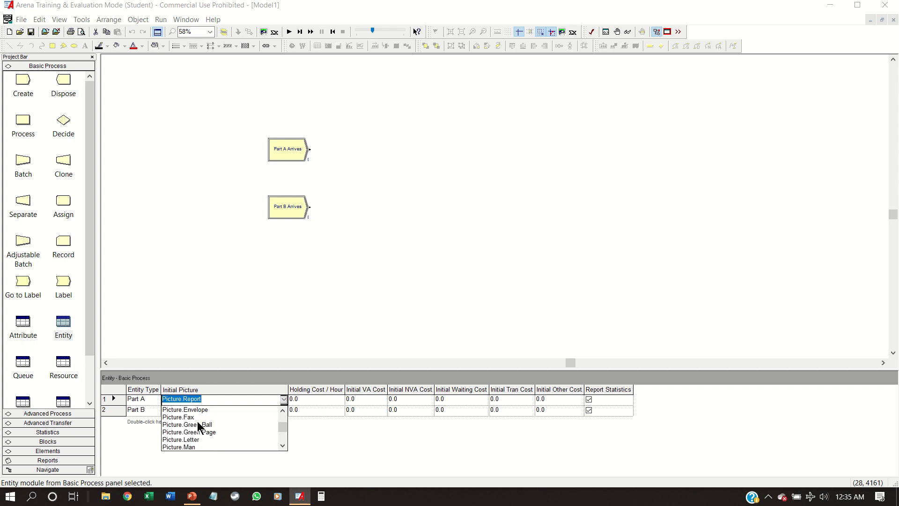
left_click(199, 425)
Set Part B's initial picture to Picture.Red Ball.
left_click(283, 410)
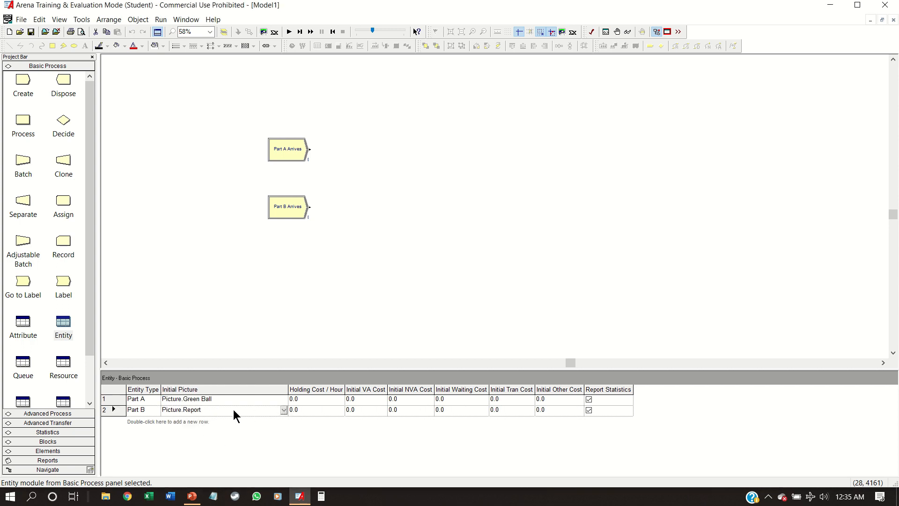
left_click(284, 410)
scroll(246, 439, "up", 1)
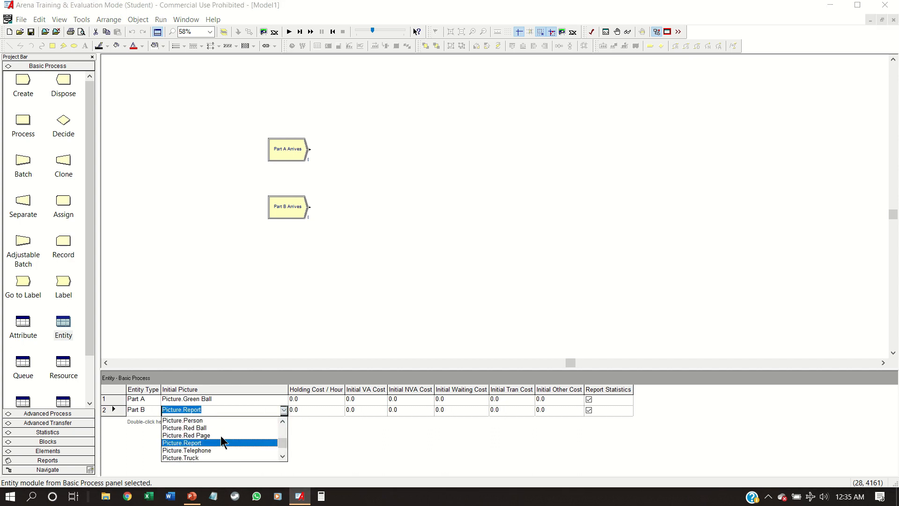
left_click(204, 428)
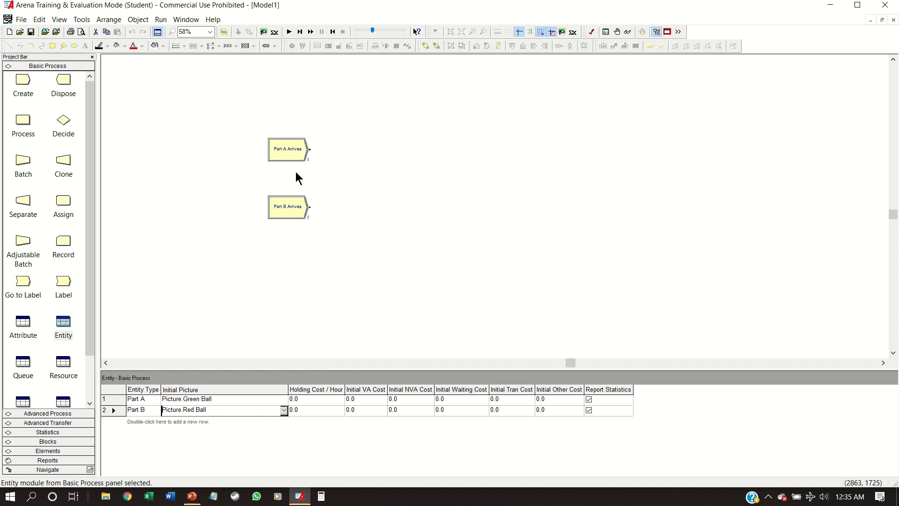
Show the Advanced Process modules.
left_click(76, 413)
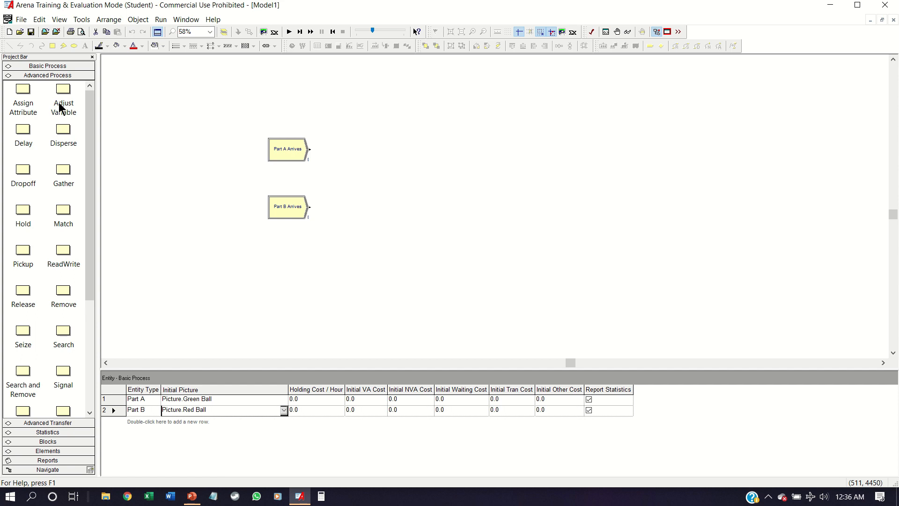
Check which template panel files are available to attach to the project.
left_click(21, 20)
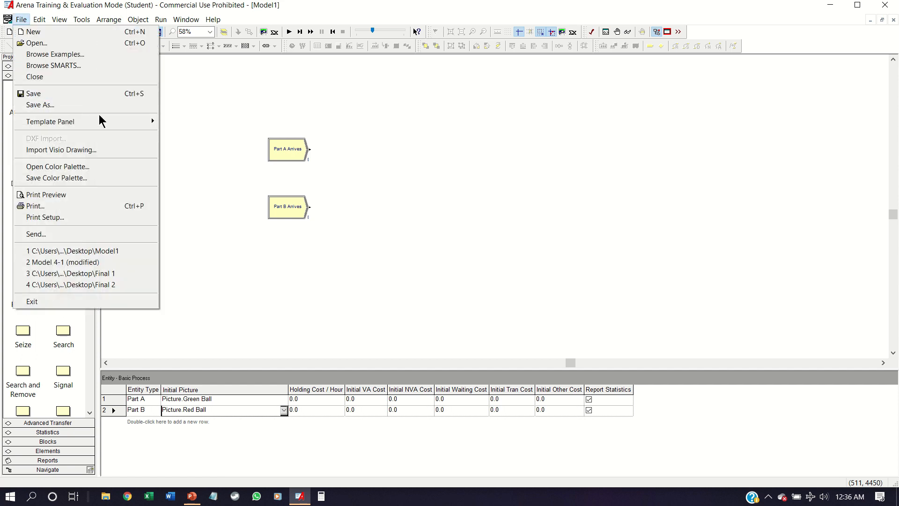
left_click(212, 105)
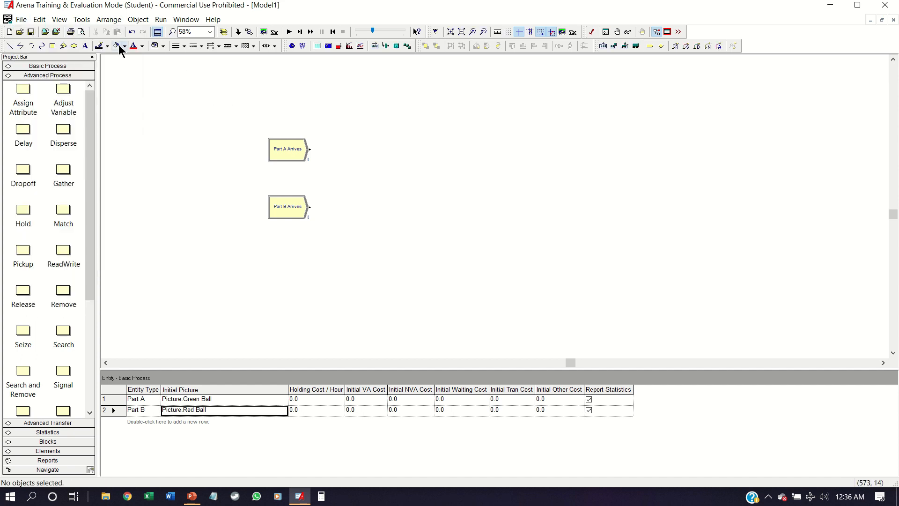
left_click(44, 29)
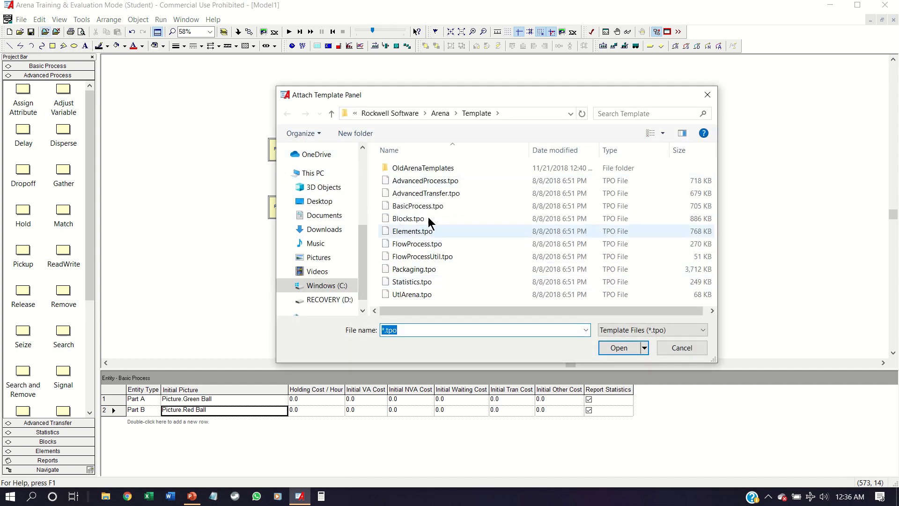
left_click(682, 347)
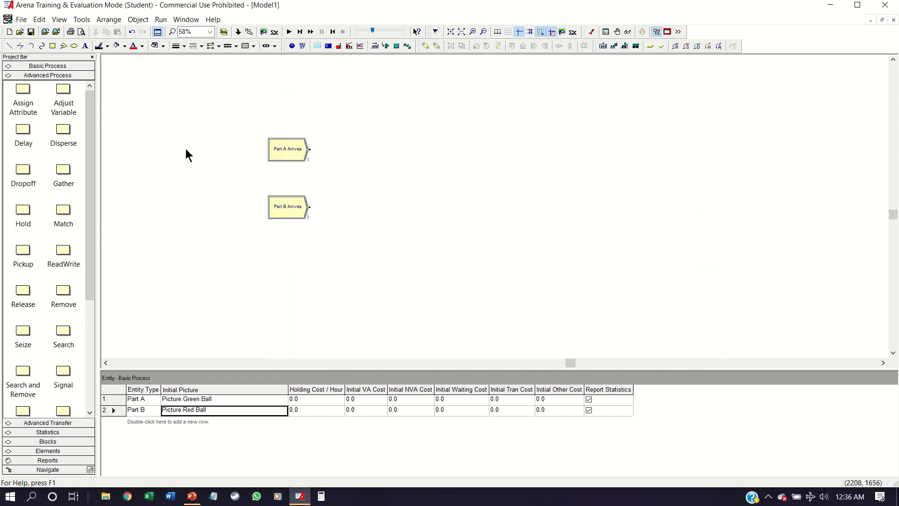
Place a Delay module beside Part A Arrives and name it To Part A Prep.
left_click_drag(23, 133, 350, 152)
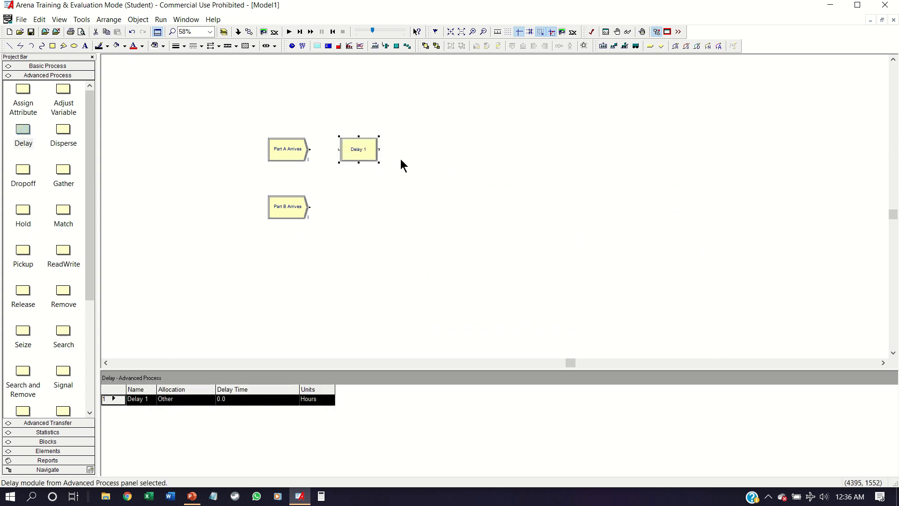
double_click(359, 149)
type("To Part A Prep")
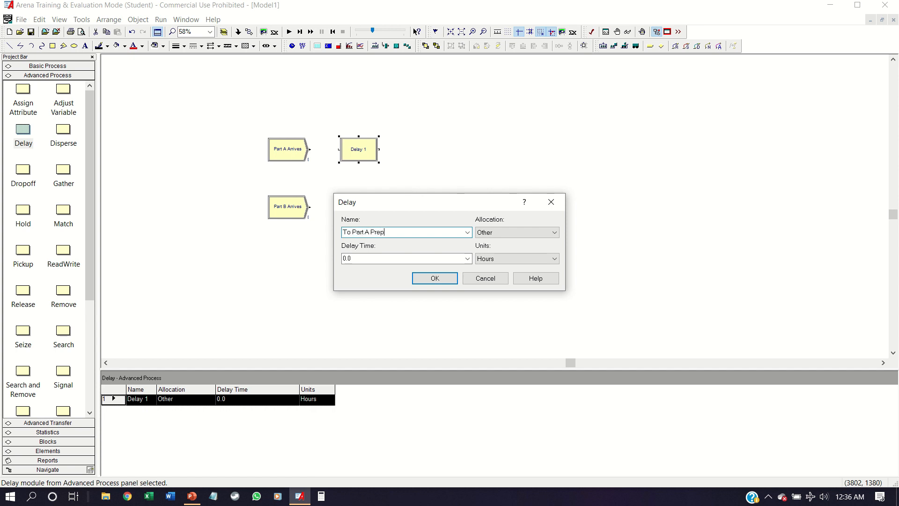
Set the To Part A Prep delay to allocation Transfer with a delay time of 2 minutes.
key("Tab")
key("t")
key("Tab")
type("2")
key("Tab")
key("m")
key("Return")
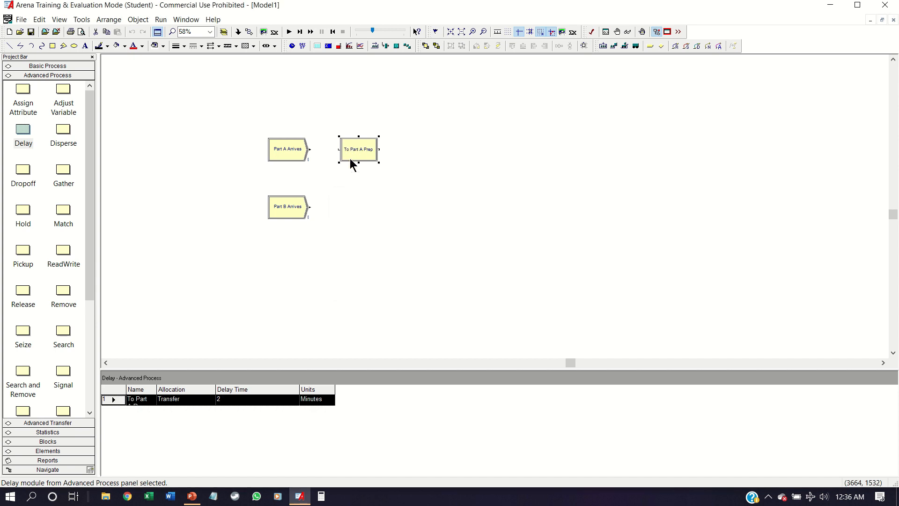
Copy the To Part A Prep delay, place the duplicate beside Part B Arrives and rename it To Part B Prep.
key("ctrl+c")
key("ctrl+v")
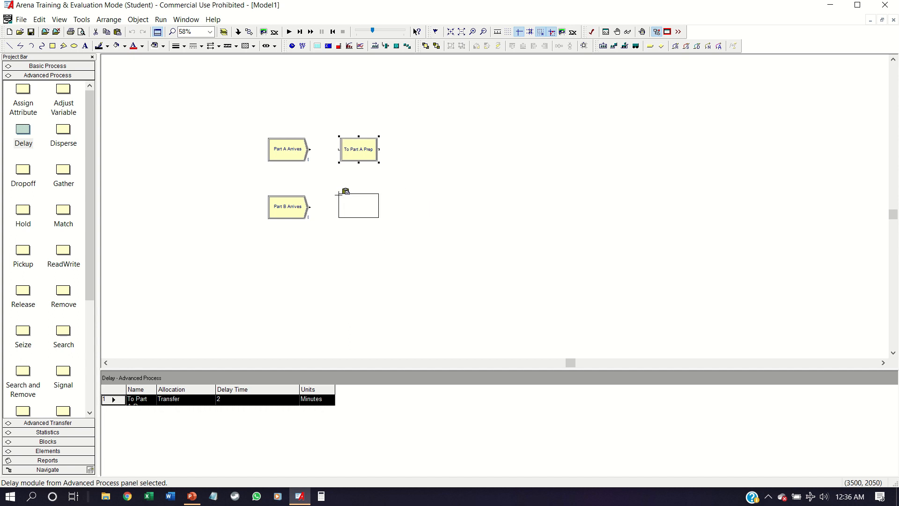
left_click(340, 193)
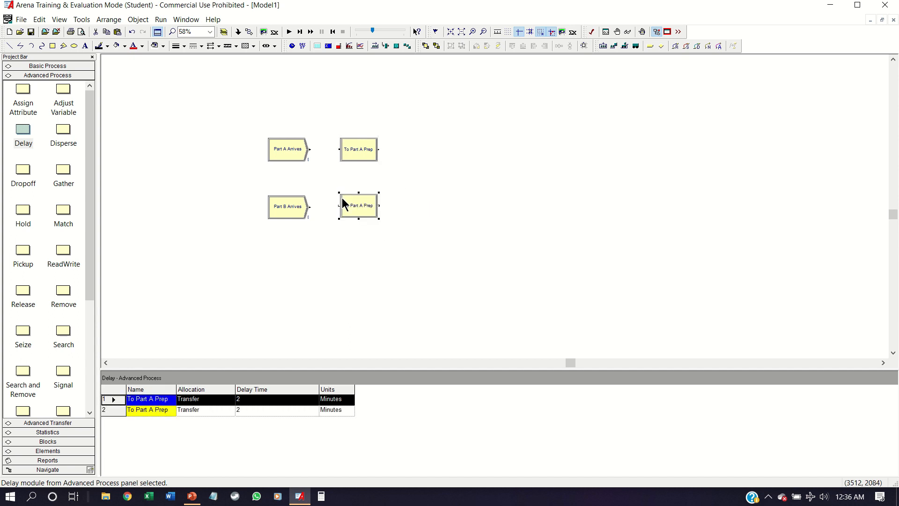
left_click(156, 411)
key("BackSpace")
type("B")
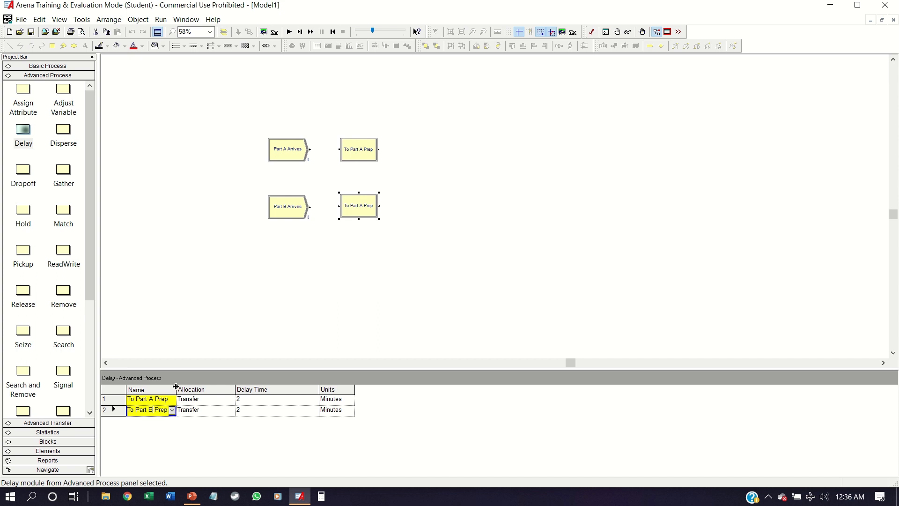
left_click(223, 410)
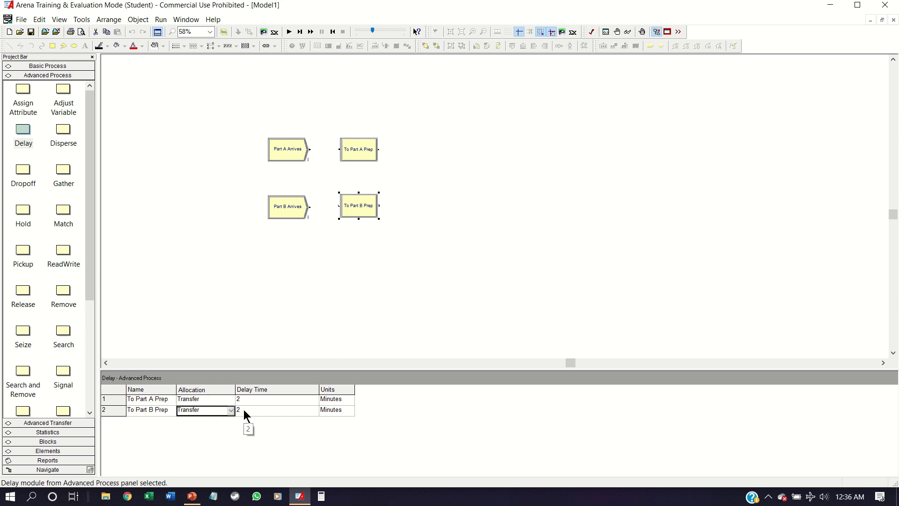
Set the To Part B Prep delay time to the exponential distribution EXPO( 2).
left_click(304, 409)
left_click(314, 410)
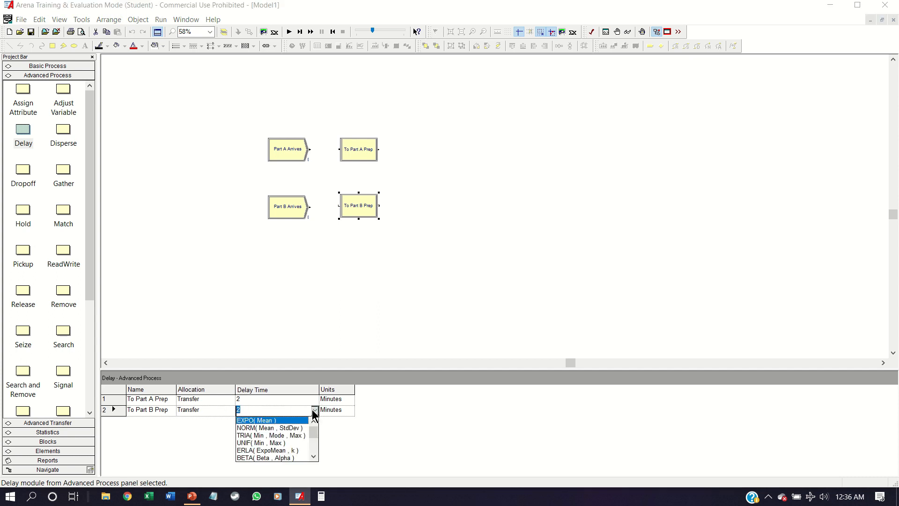
left_click(271, 420)
double_click(265, 409)
type("2")
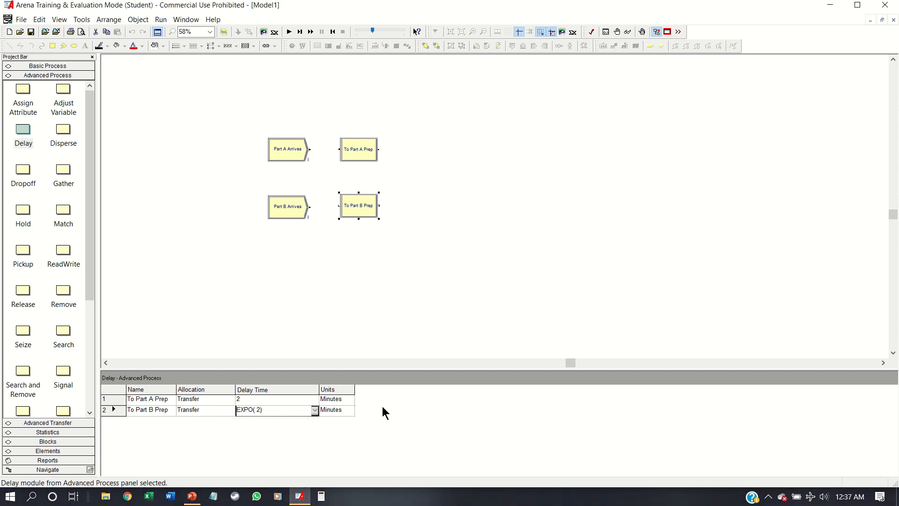
left_click(414, 221)
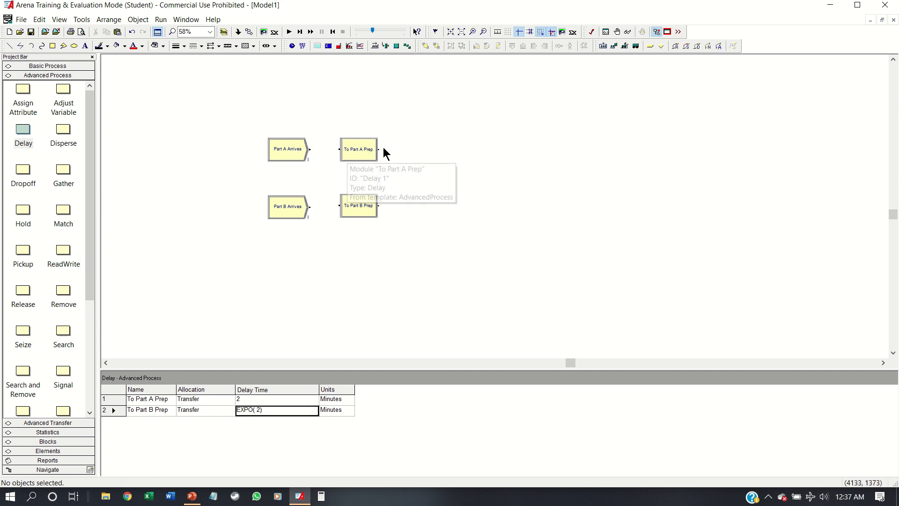
Place a Process module beside To Part A Prep and name it Part A Prep WS.
left_click(78, 68)
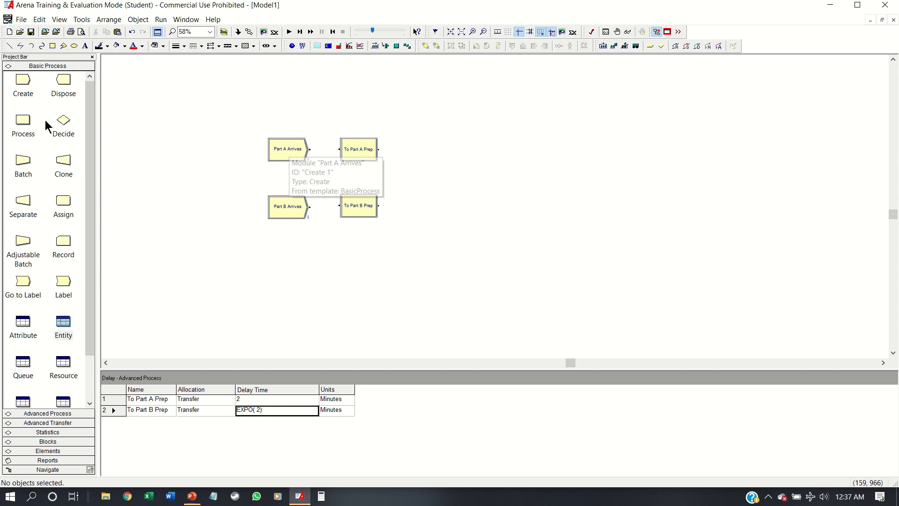
left_click_drag(23, 119, 424, 147)
double_click(423, 148)
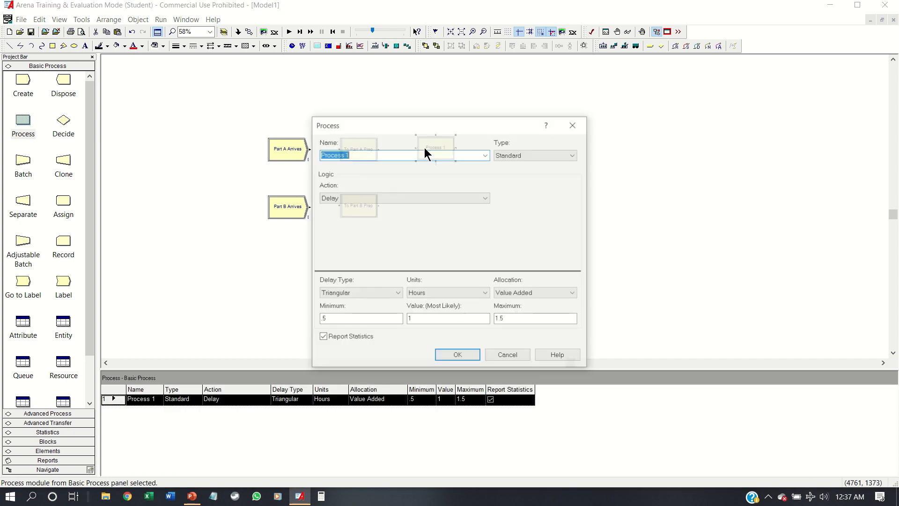
type("Part A Pres")
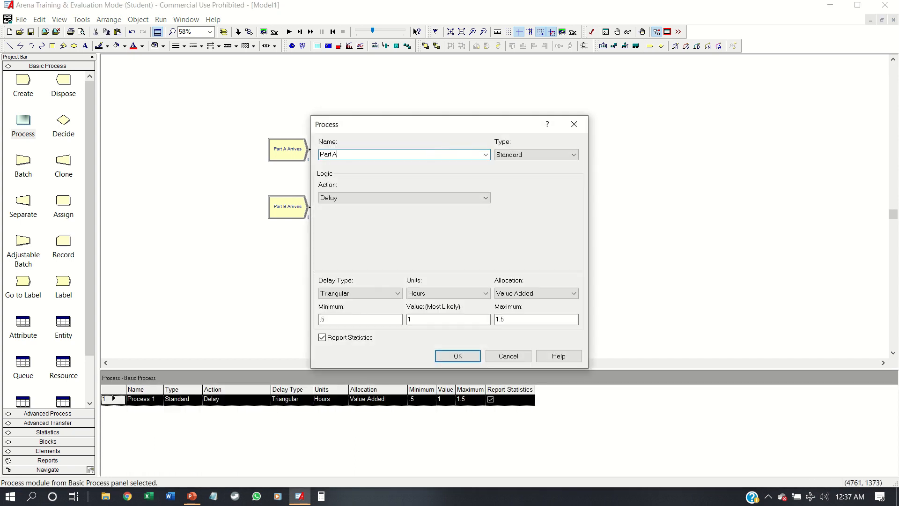
key("BackSpace")
type("p WS")
Set the Part A Prep WS action to Seize Delay Release and add one unit of the resource Part A Prep Operator.
key("Down")
key("Down")
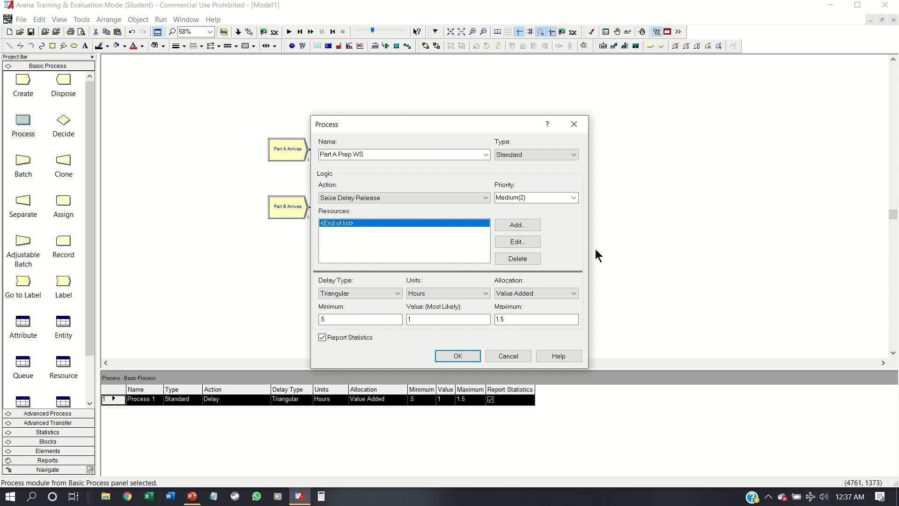
left_click(528, 224)
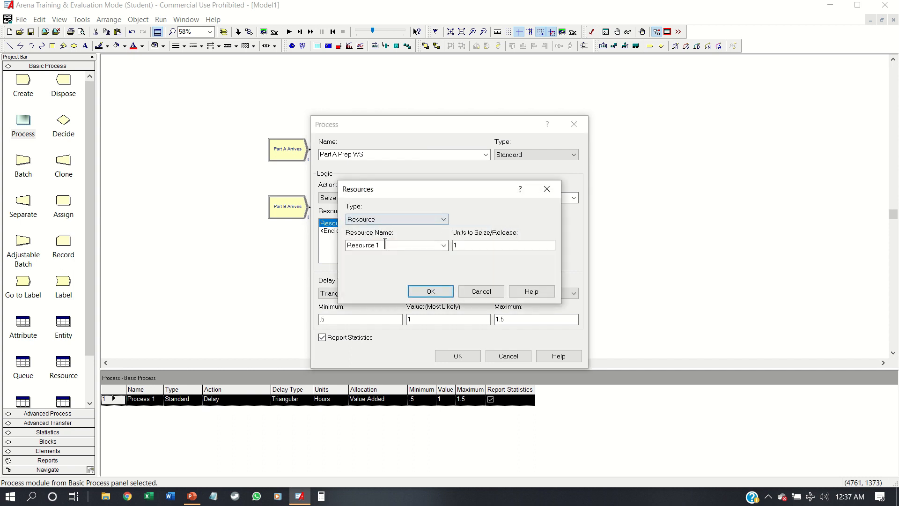
left_click_drag(379, 245, 339, 245)
type("Part A Prep Operatio")
left_click(424, 291)
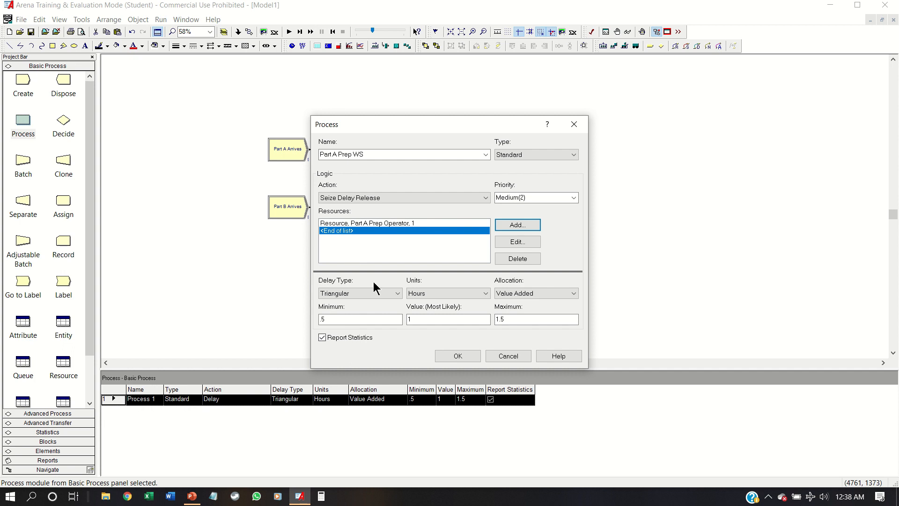
Set the triangular delay of Part A Prep WS to minimum 1, most likely 4 and maximum 8 minutes.
left_click_drag(370, 320, 303, 319)
type("1")
key("Tab")
type("4")
key("Tab")
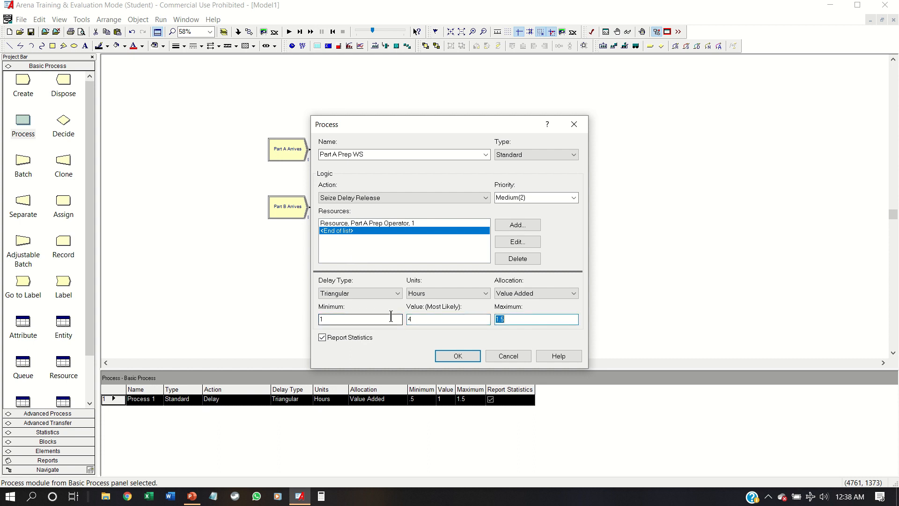
type("8")
left_click(469, 293)
left_click(467, 311)
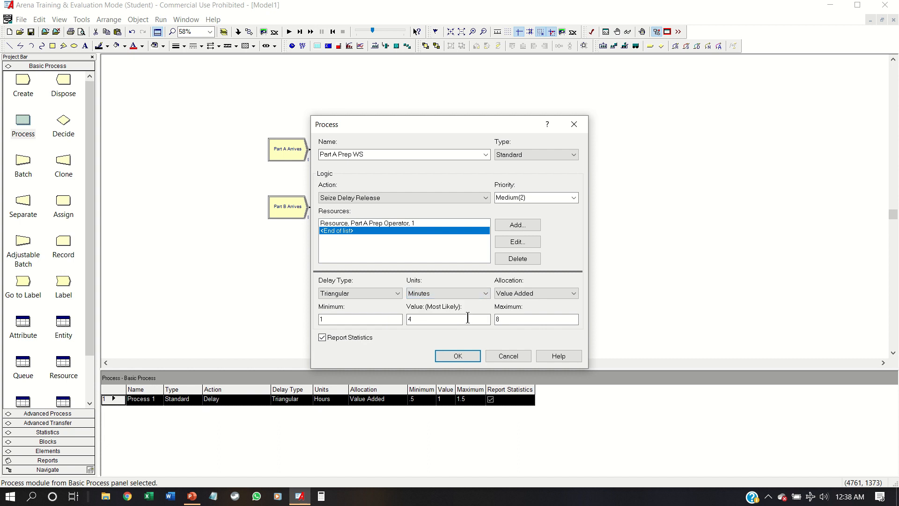
left_click(459, 355)
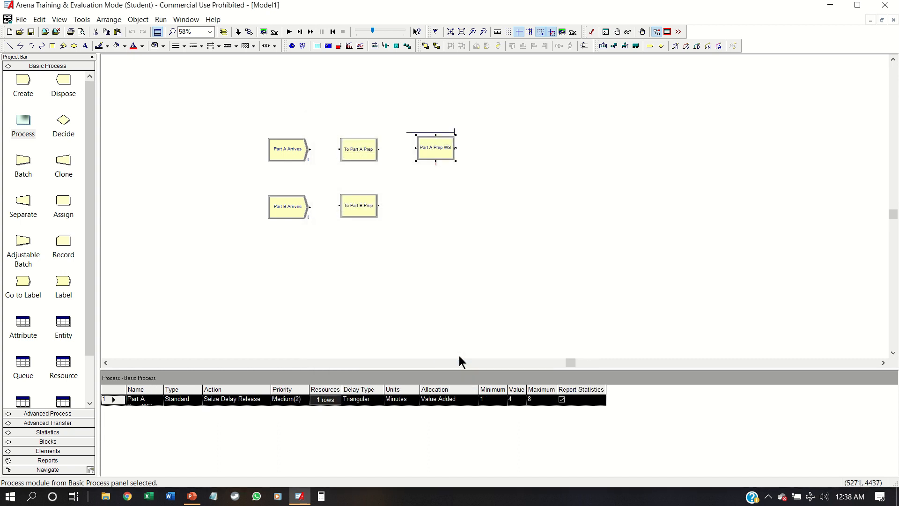
Duplicate the Part A Prep WS process, place the copy beside To Part B Prep and rename it Part B Prep WS.
right_click(435, 150)
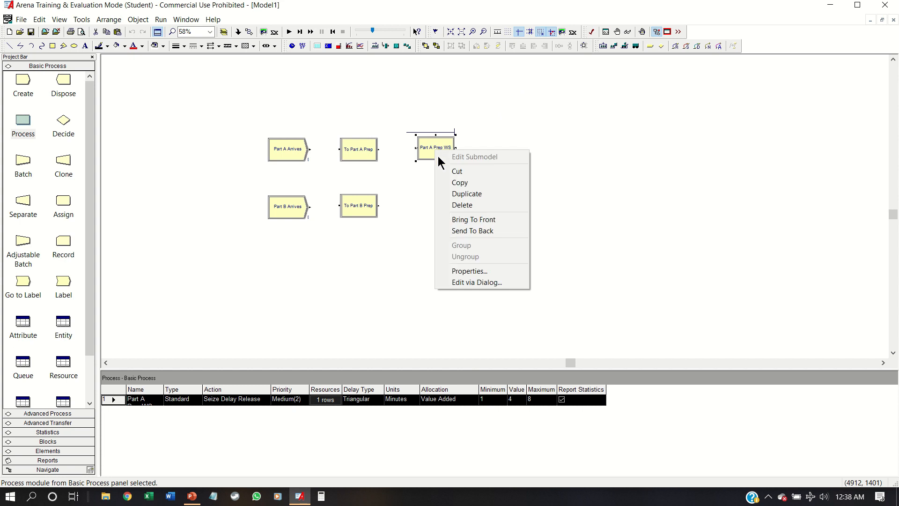
left_click(473, 194)
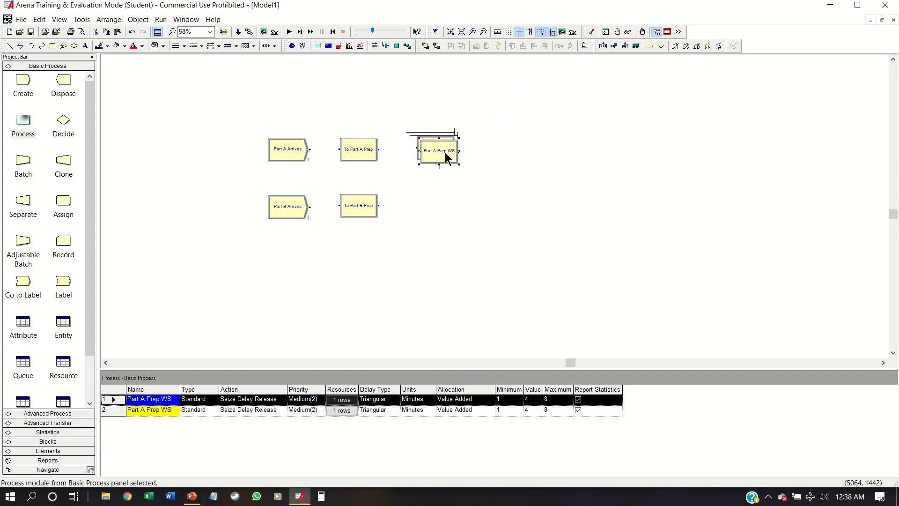
left_click(440, 216)
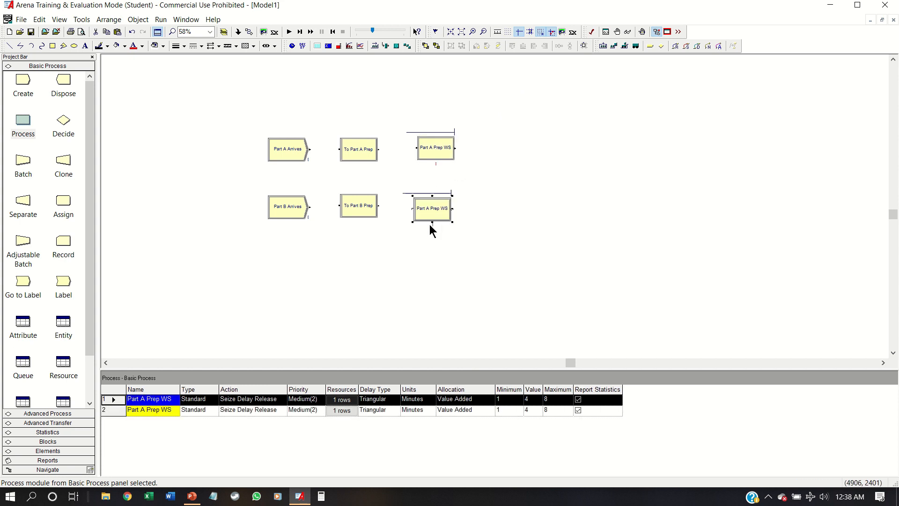
left_click(148, 410)
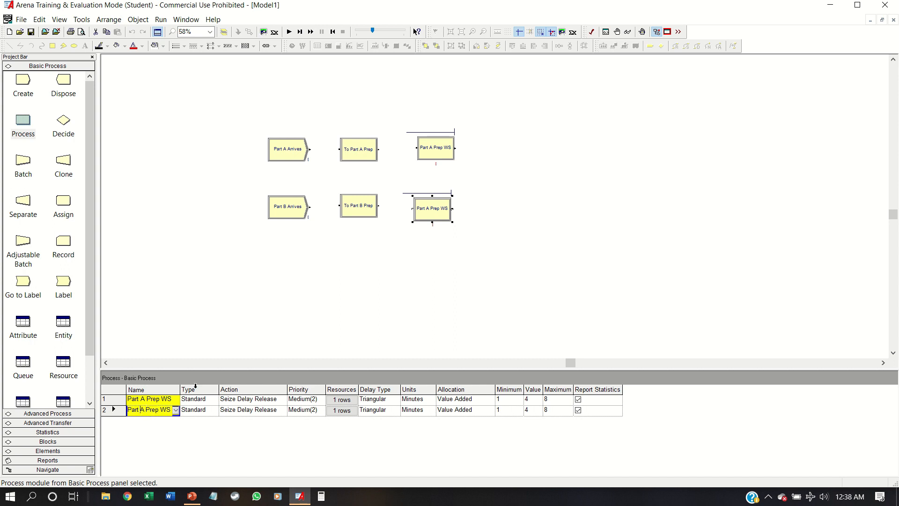
key("Delete")
type("B")
Change the resource name of Part B Prep WS to Part B Prep Operator.
left_click(334, 409)
left_click(334, 409)
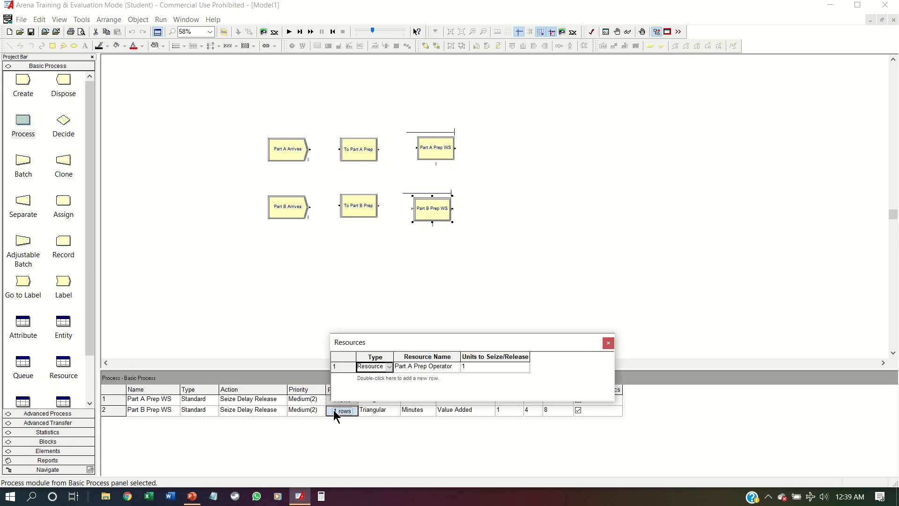
left_click(416, 366)
key("BackSpace")
type("B")
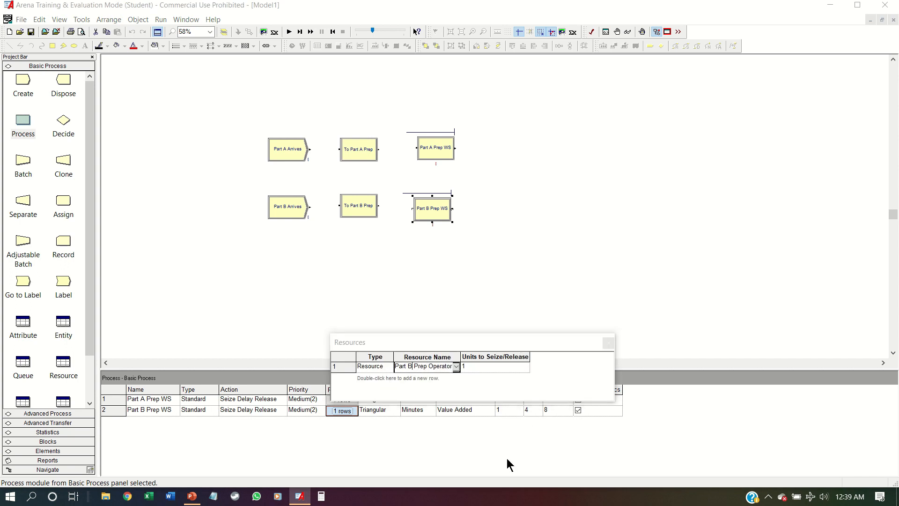
left_click(608, 344)
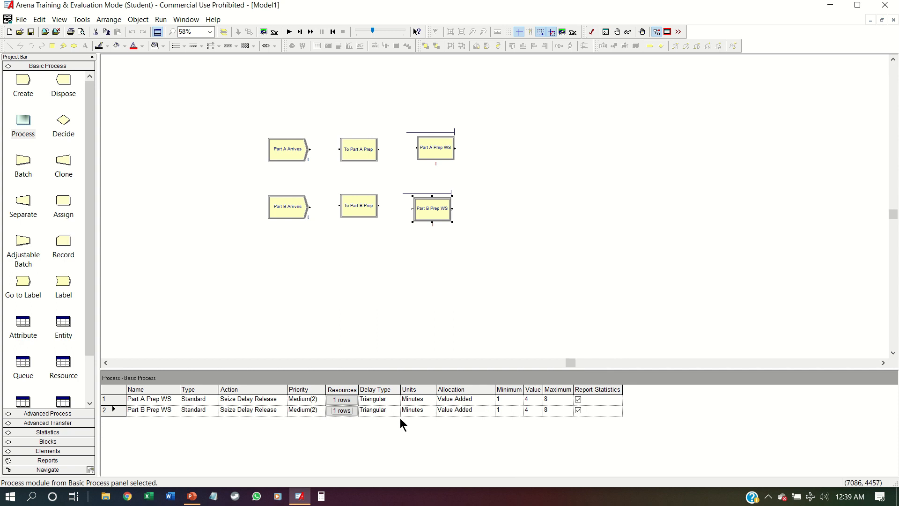
Set the Part B Prep WS triangular delay to minimum 3, most likely 5 and maximum 10.
left_click(514, 411)
type("3")
key("Tab")
type("5")
key("Tab")
type("10")
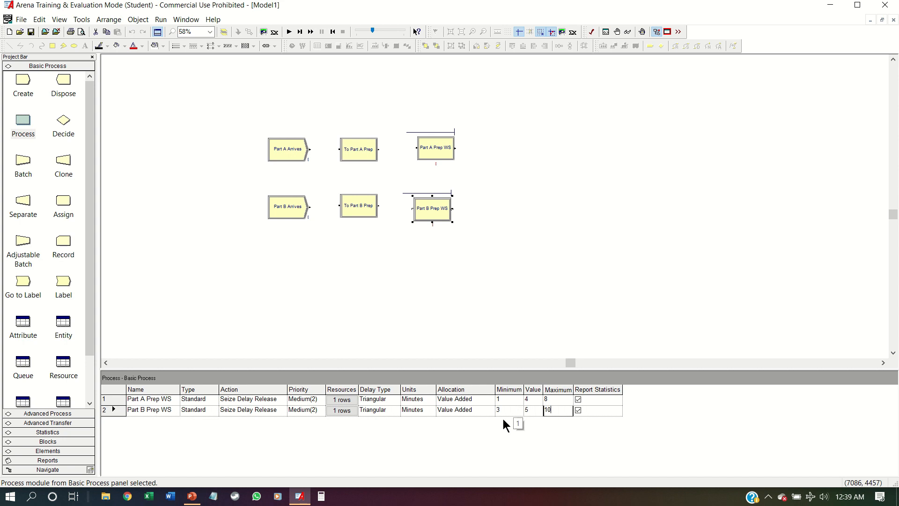
left_click(437, 271)
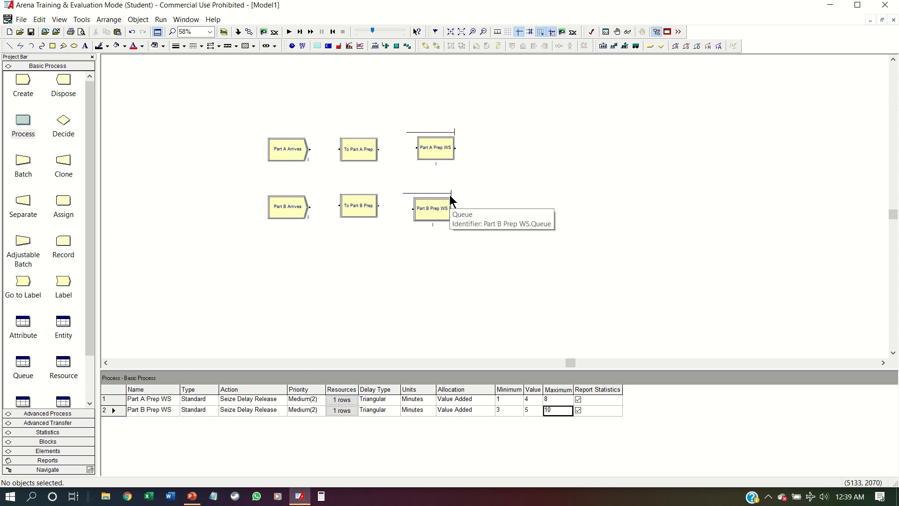
Place one Delay module beside Part A Prep WS and another beside Part B Prep WS.
left_click(71, 413)
left_click_drag(24, 131, 485, 150)
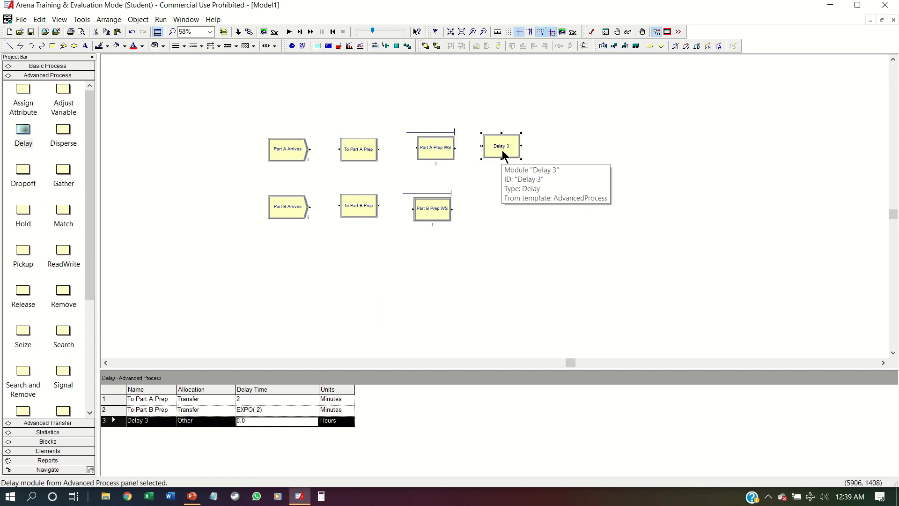
left_click(499, 164)
left_click_drag(23, 130, 489, 211)
Name the new upper delay A To Sealer and the lower one B To Sealer.
left_click(150, 420)
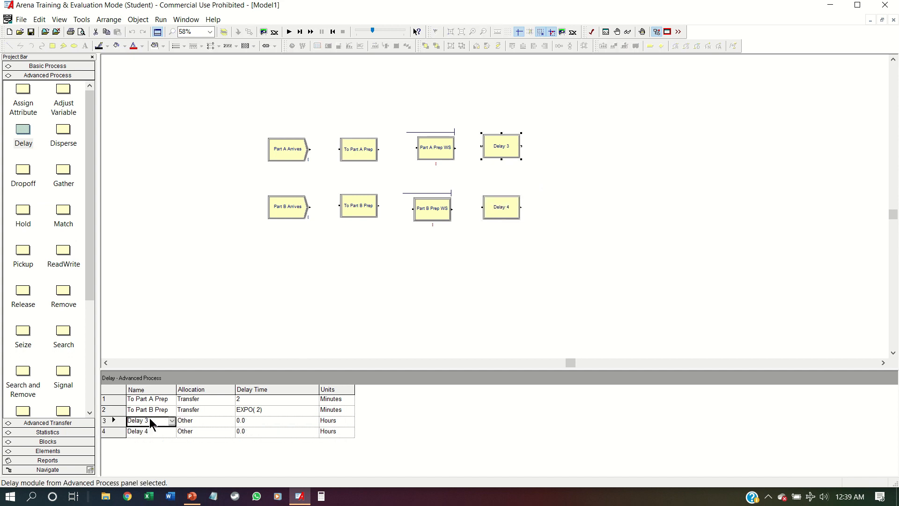
type("A T")
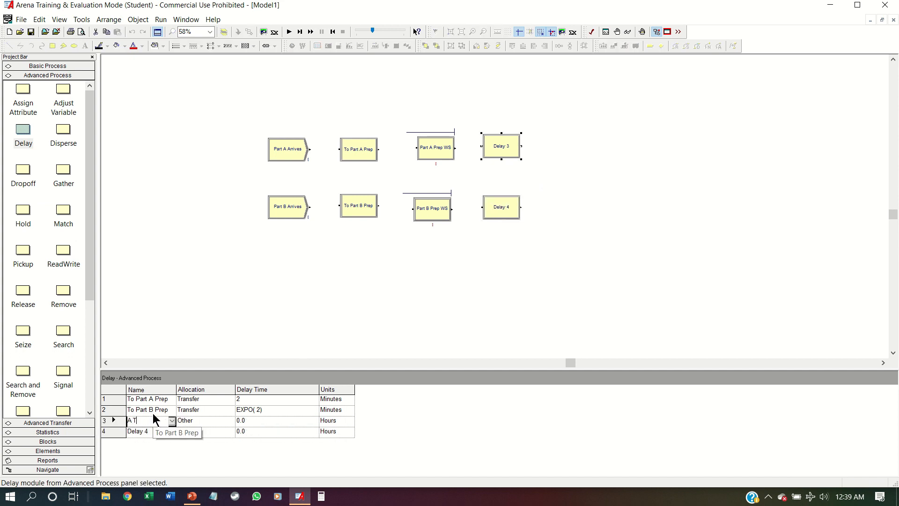
type("o Sealer")
key("Down")
type("B")
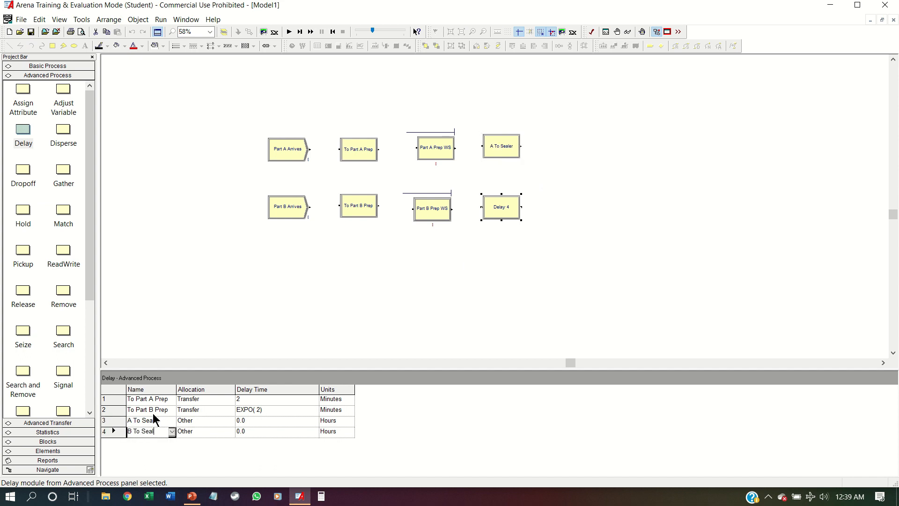
Set the allocation of both the B To Sealer and A To Sealer delays to Transfer.
key("Tab")
key("t")
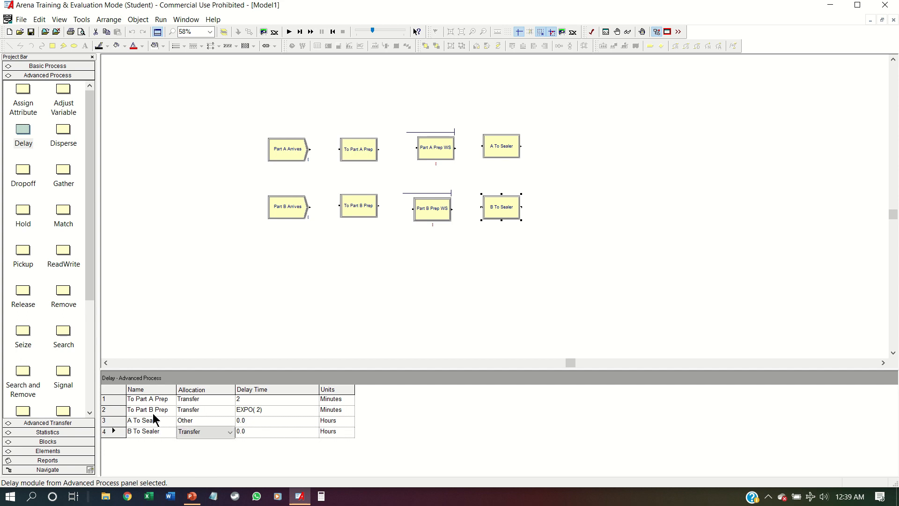
key("Up")
key("t")
key("Tab")
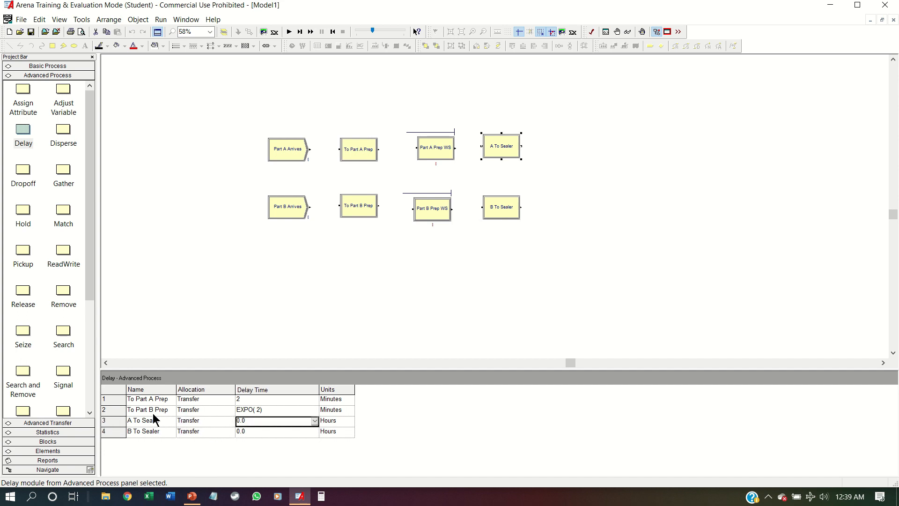
left_click(314, 421)
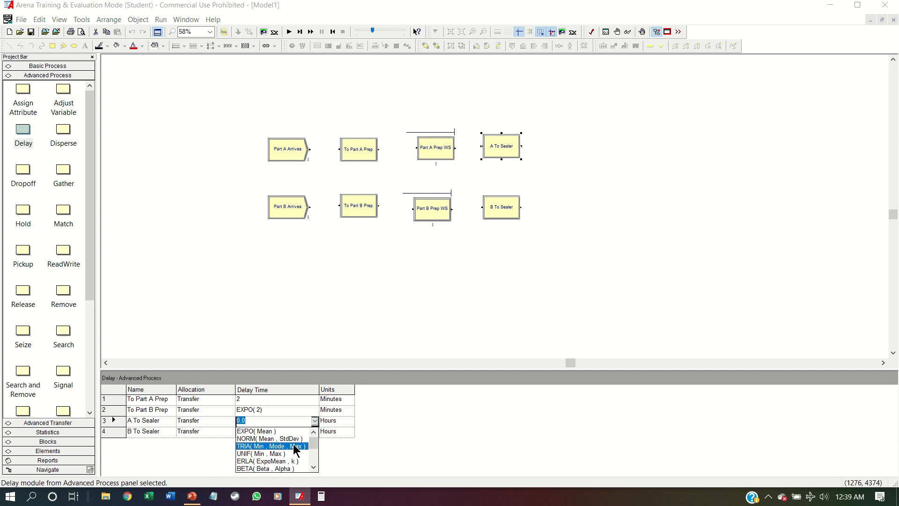
left_click(296, 446)
double_click(262, 422)
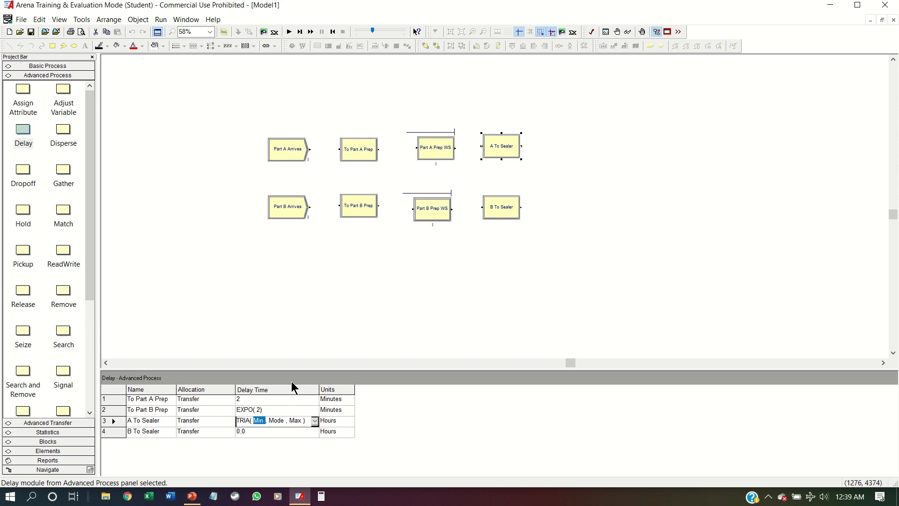
Set the A To Sealer delay time to the uniform distribution UNIF( 1, 3).
left_click(314, 421)
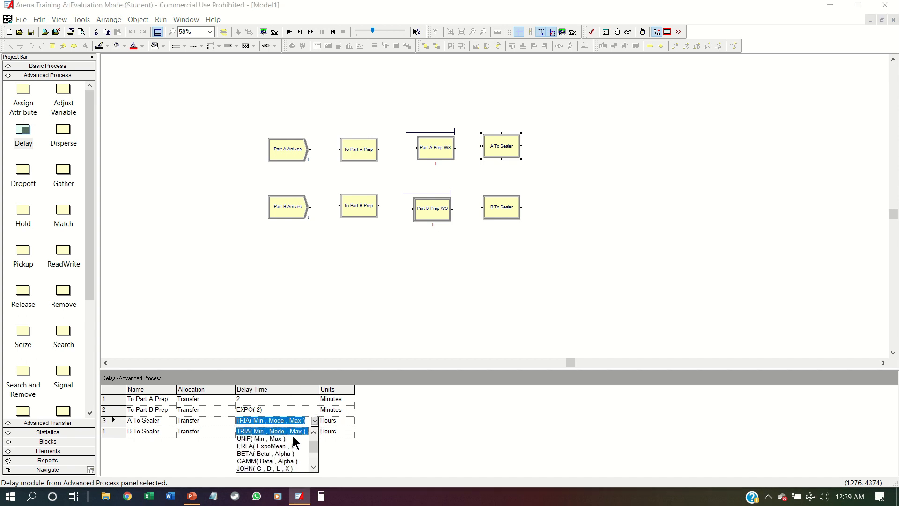
left_click(289, 439)
double_click(259, 421)
type("1")
double_click(268, 421)
type("3")
Set the B To Sealer delay time to the triangular distribution TRIA( 1, 1.5, 3.5).
left_click(313, 431)
left_click(314, 431)
left_click(292, 458)
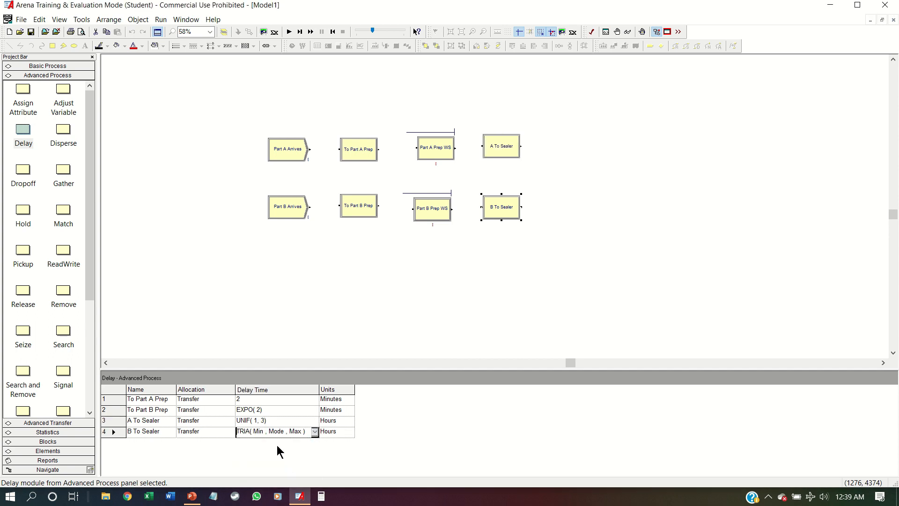
double_click(257, 431)
type("1")
key("Tab")
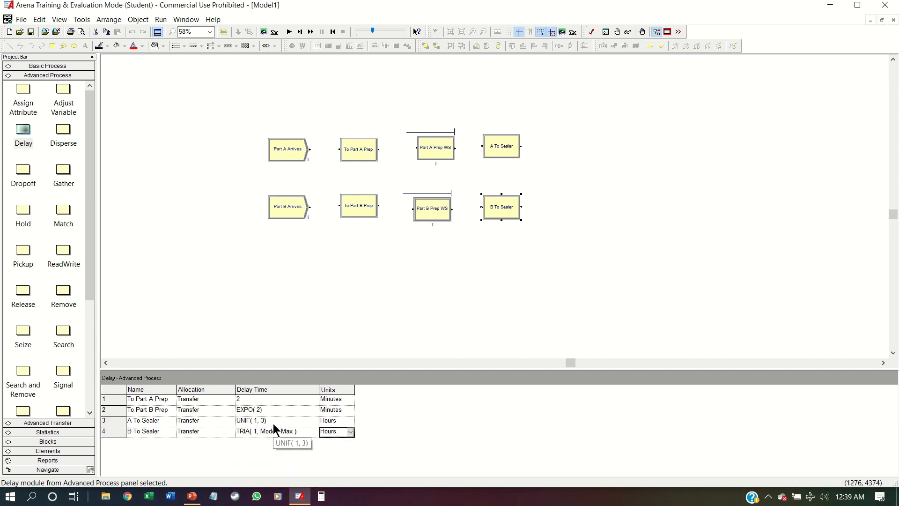
left_click(268, 430)
double_click(269, 431)
type("1.5")
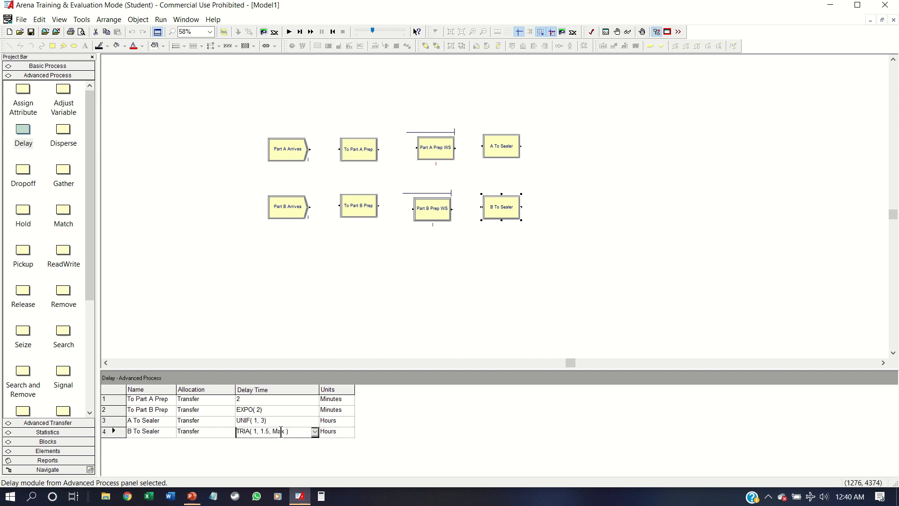
double_click(281, 431)
type("3.5")
Set the time units of the A To Sealer and B To Sealer delays to Minutes.
left_click(331, 418)
left_click(335, 415)
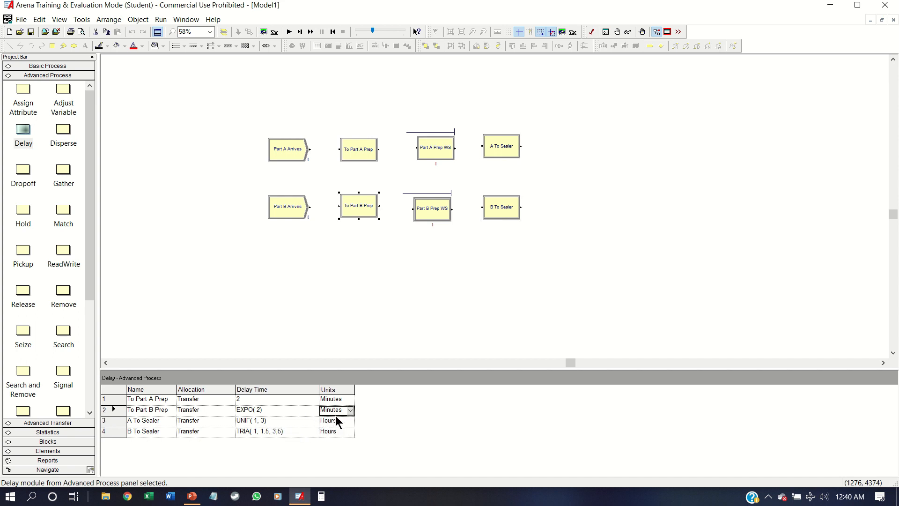
left_click(338, 422)
left_click(339, 429)
key("m")
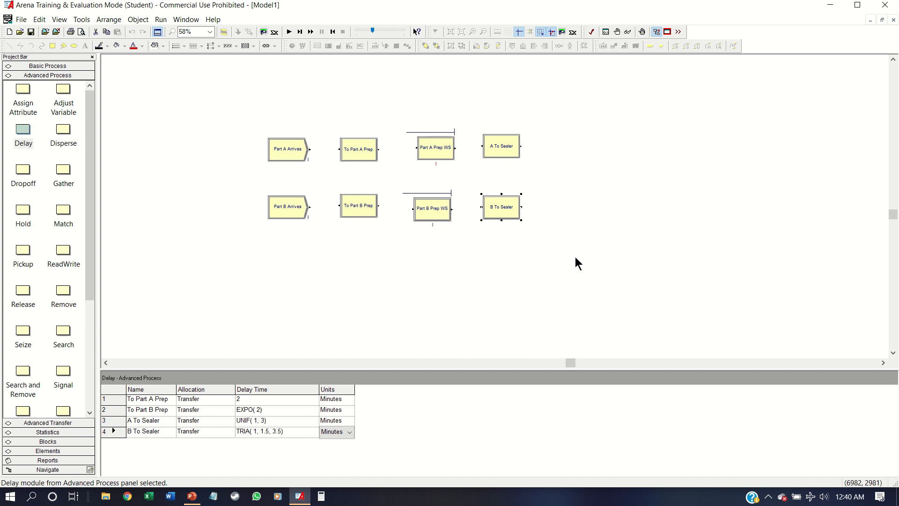
Place a Process module connected from A To Sealer, to the right between the two part rows, and name it Sealer WS.
left_click(497, 152)
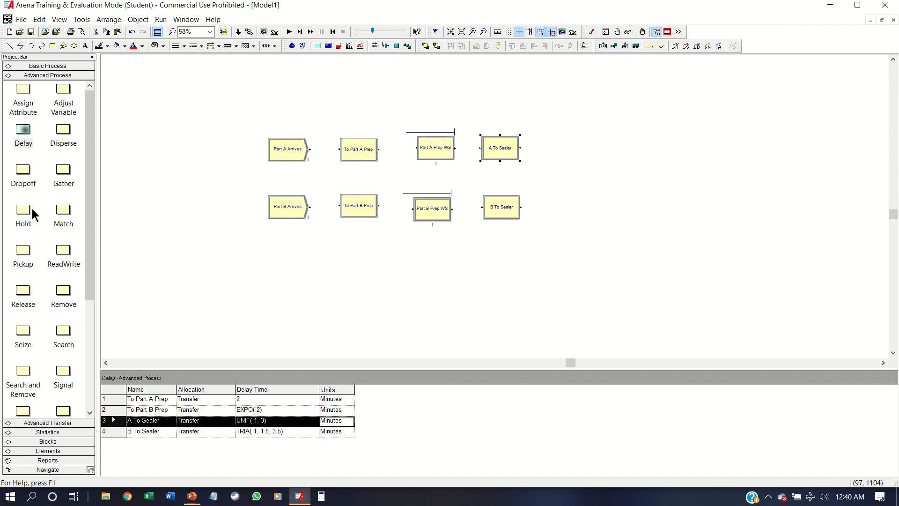
left_click(54, 69)
left_click_drag(23, 122, 631, 182)
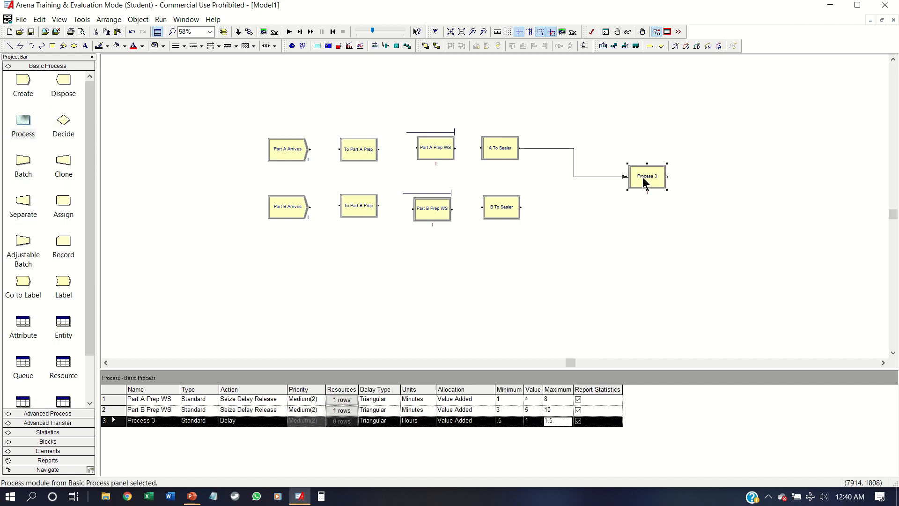
double_click(646, 182)
type("Sealer WS")
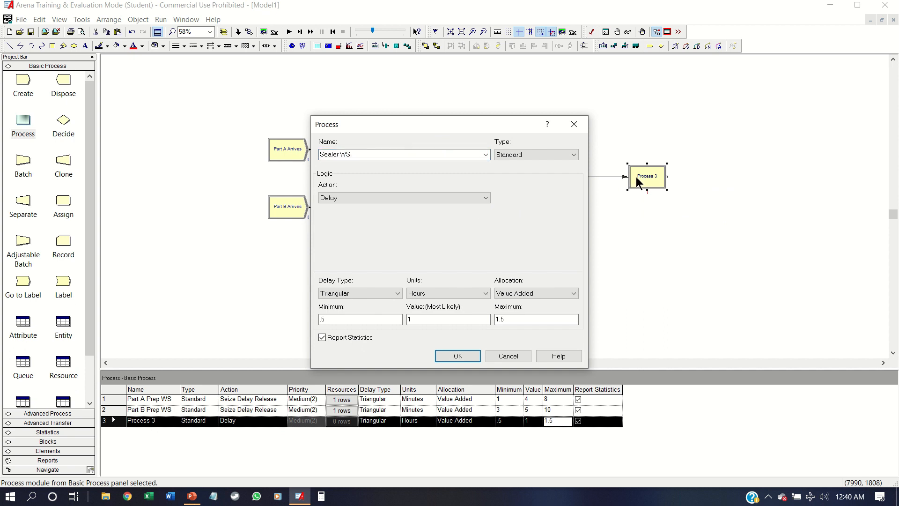
Set the Sealer WS action to Seize Delay Release and add one unit of a resource named Sealer Machine.
key("Tab")
key("Tab")
key("Down")
key("Down")
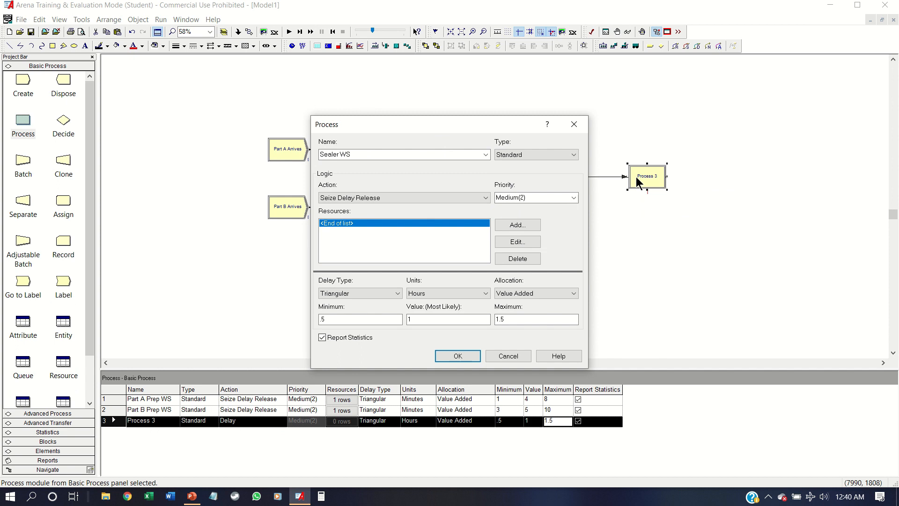
left_click(508, 223)
left_click(416, 243)
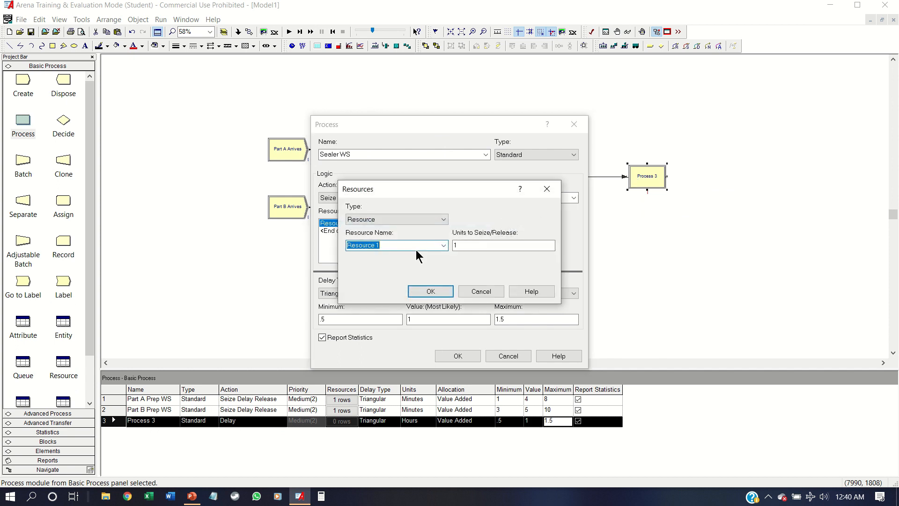
type("Sealer Machine")
key("Return")
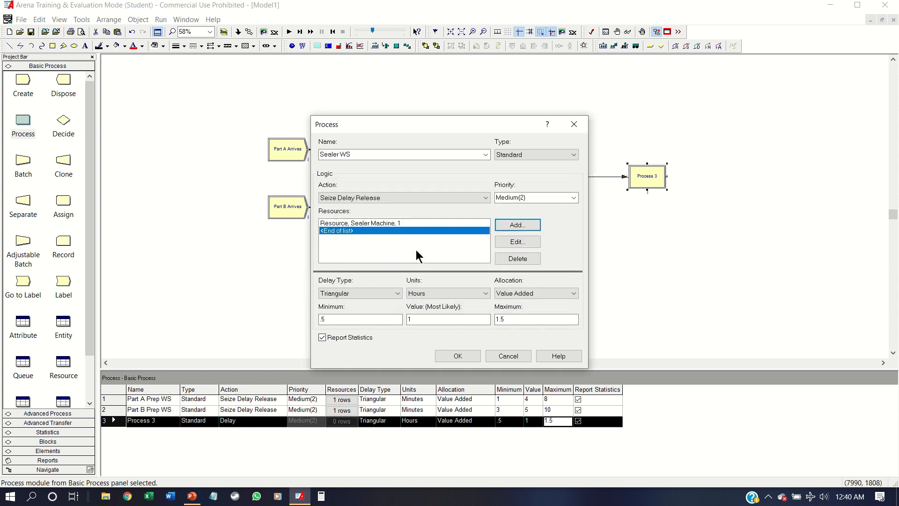
Add a second resource named Sealer Machine Operator to the Sealer WS process.
left_click(507, 225)
key("Down")
key("Up")
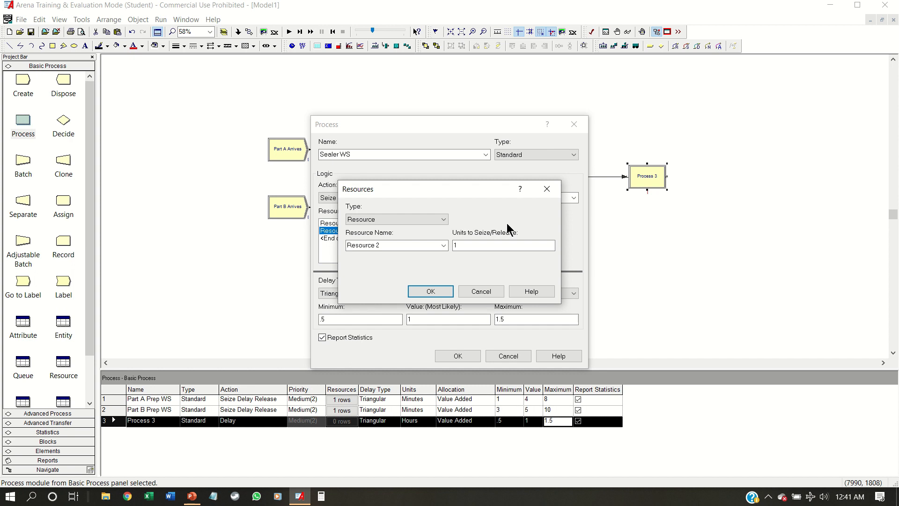
left_click(493, 292)
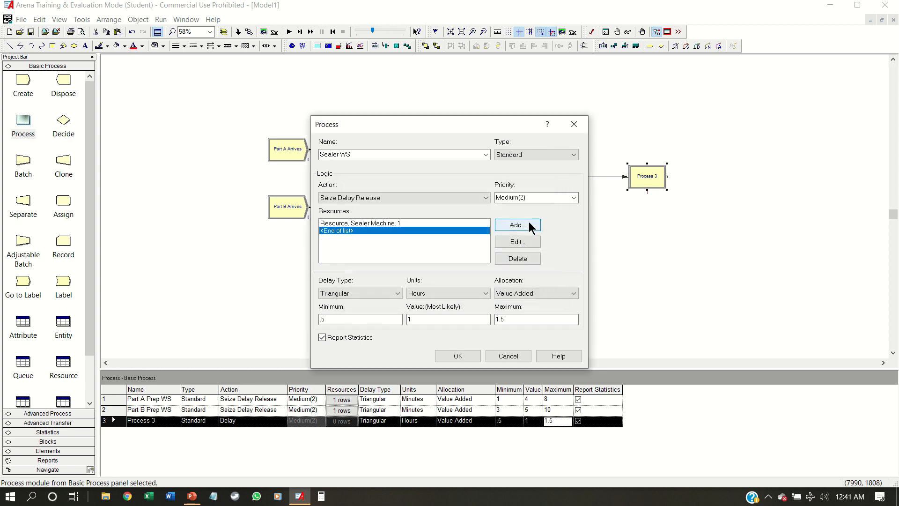
left_click(529, 225)
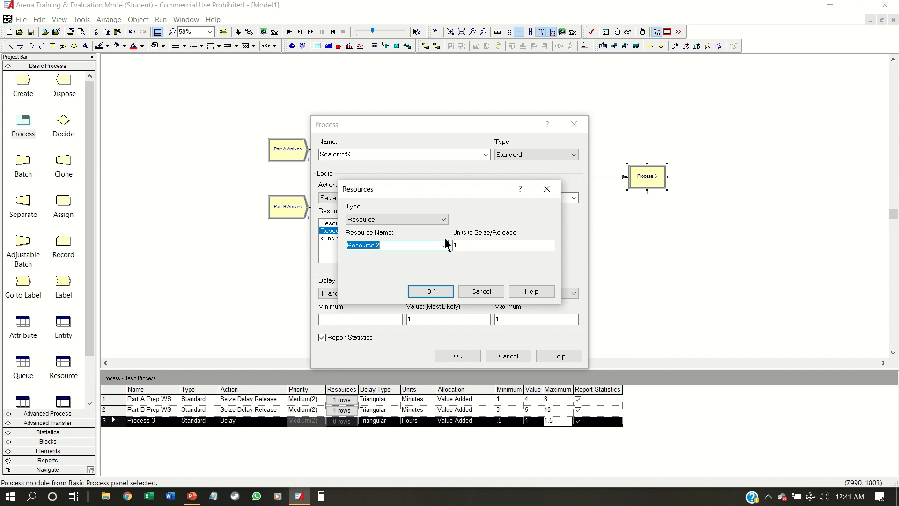
type("Sealer Machine Operatro")
key("BackSpace")
key("BackSpace")
type("or")
key("Return")
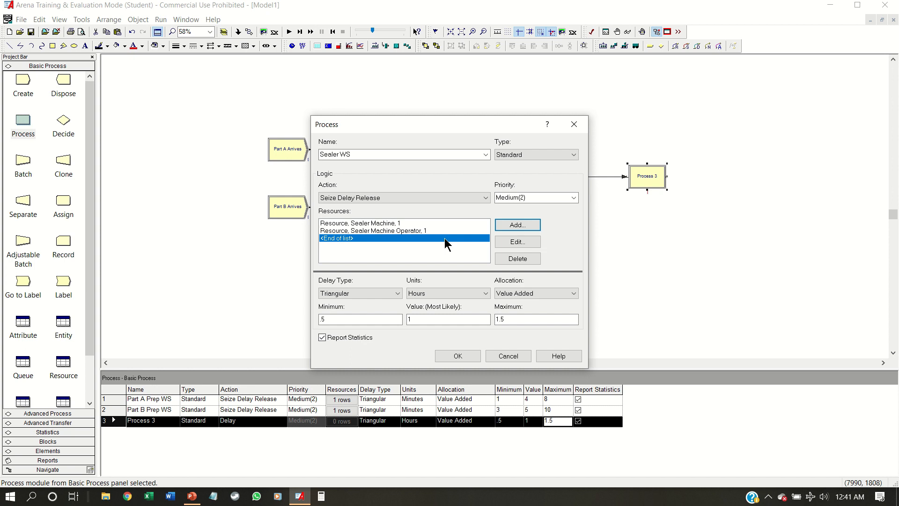
Set the Sealer WS delay type to Expression with the expression Sealer Prcs Time and units of Minutes.
left_click(396, 294)
left_click(361, 329)
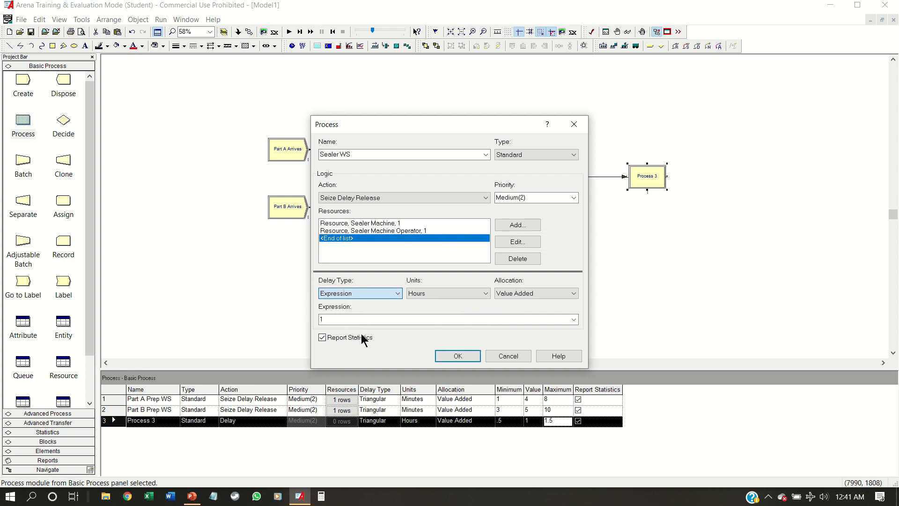
left_click(389, 320)
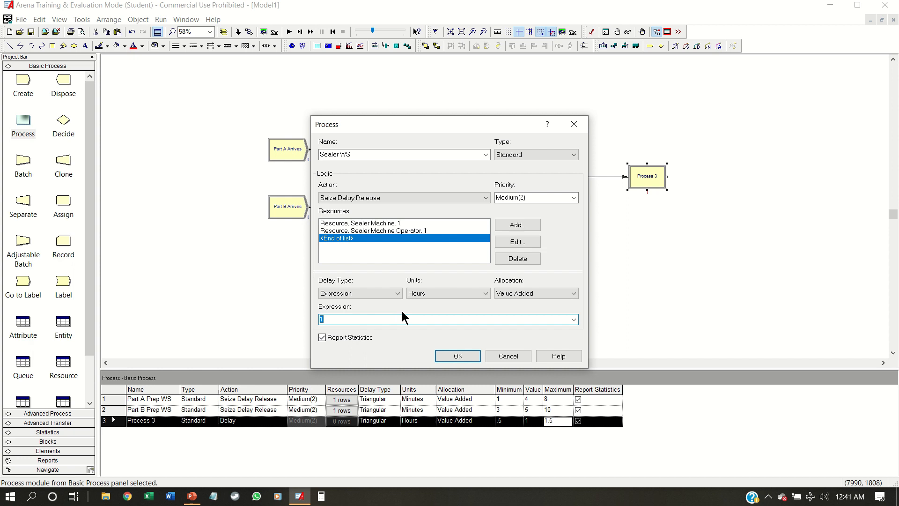
type("Sealer Prcs Time")
left_click(484, 294)
left_click(471, 305)
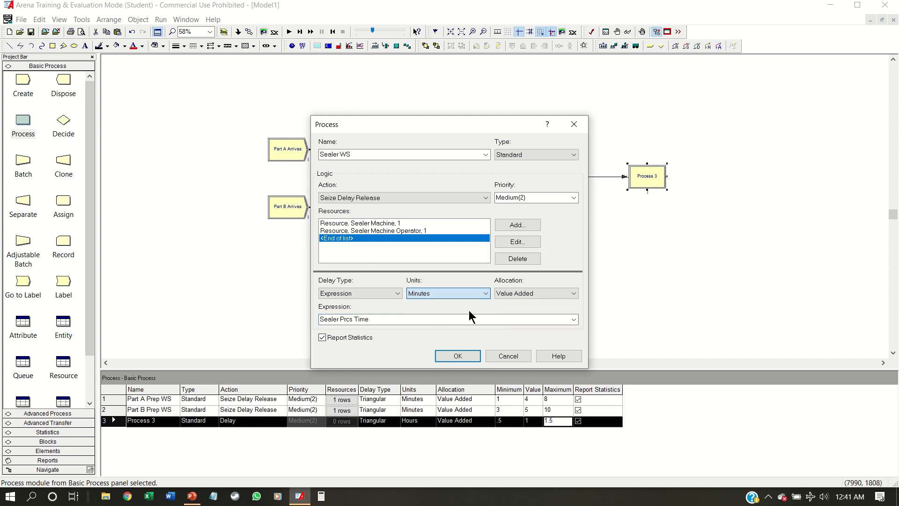
left_click(458, 356)
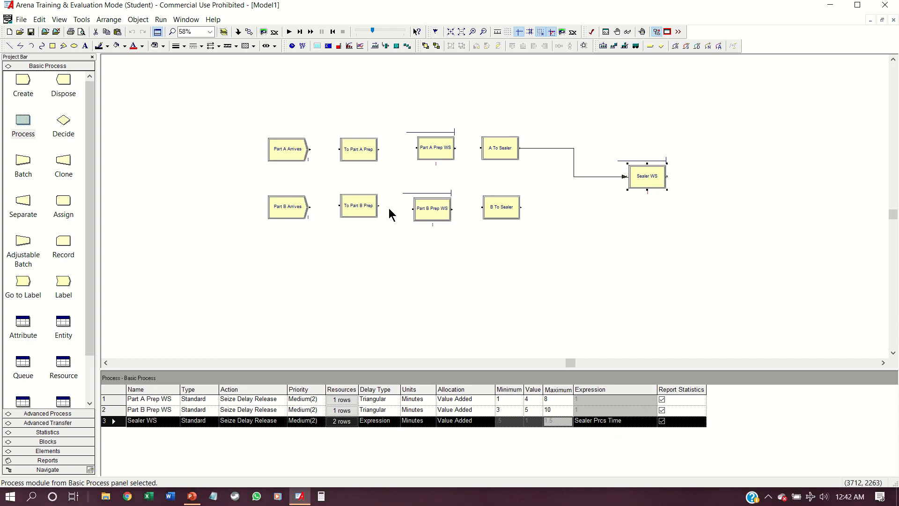
Place an Assign module on the connection between A To Sealer and Sealer WS and name it Assign A Attributes.
left_click_drag(60, 213, 564, 166)
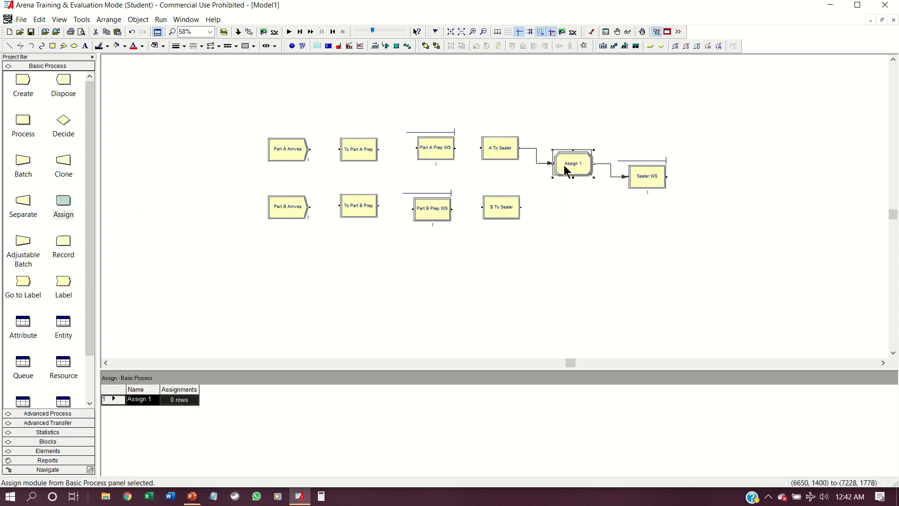
double_click(564, 165)
left_click(282, 208)
key("BackSpace")
type("A Att")
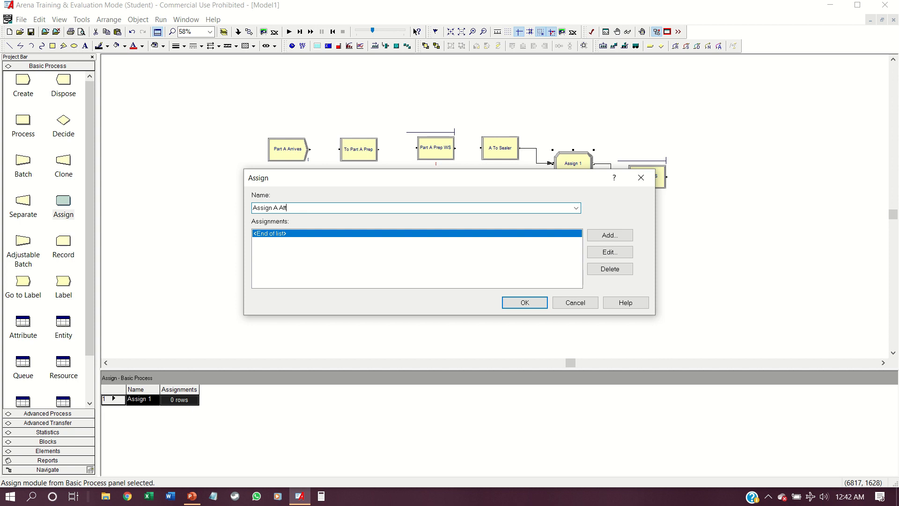
type("ributes")
Add an attribute assignment to Assign A Attributes that sets Sealer Prcs Time to TRIA(1,3,4).
left_click(608, 237)
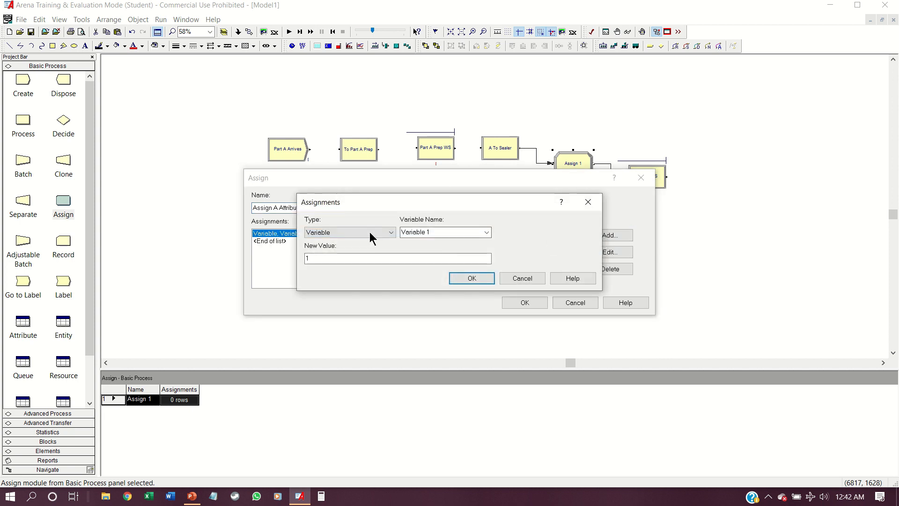
left_click(387, 238)
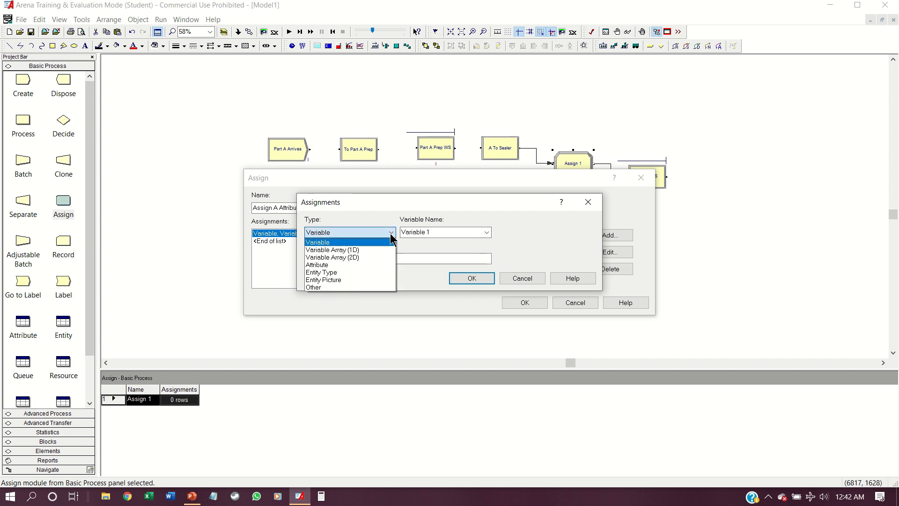
left_click(329, 265)
left_click(427, 232)
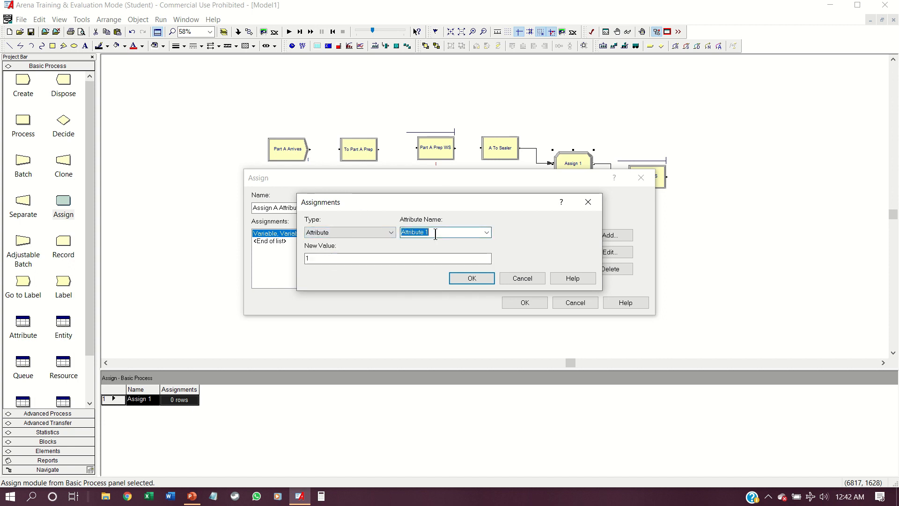
type("Sea")
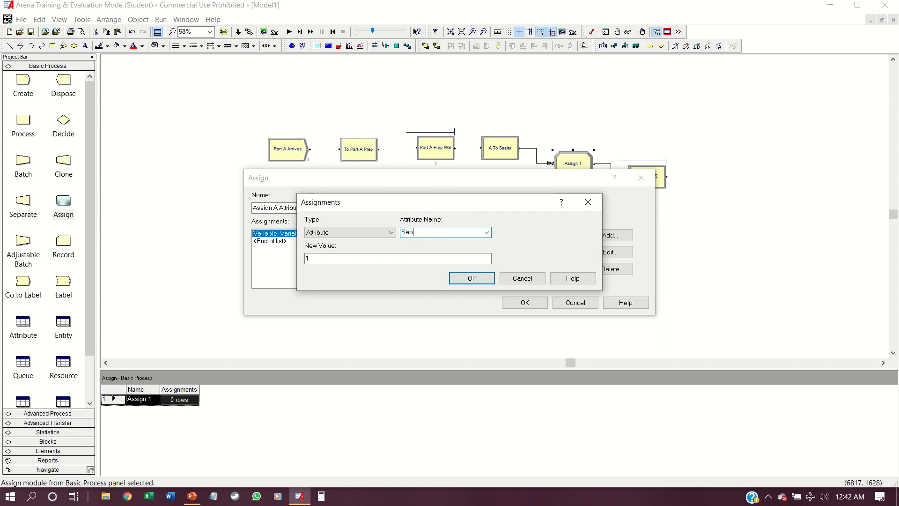
type("ler Prcs Time")
double_click(330, 263)
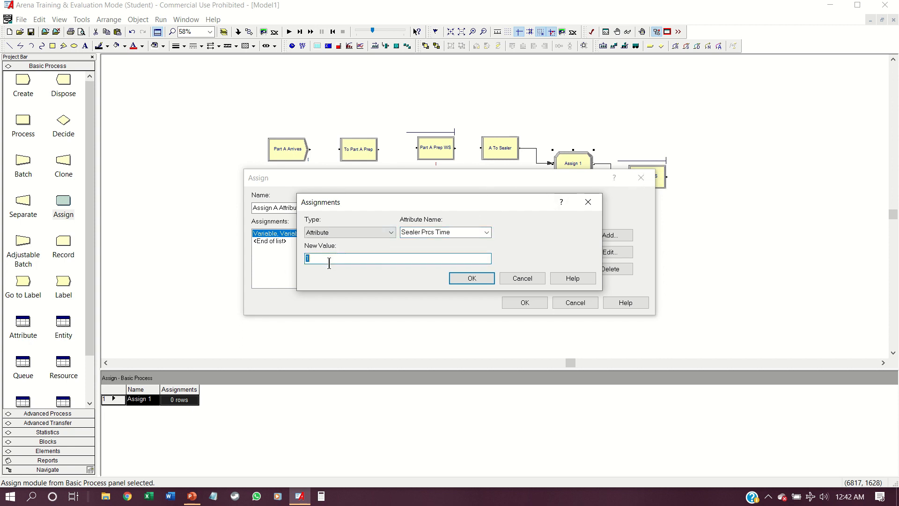
type("TRIA(1,3,4)")
left_click(471, 278)
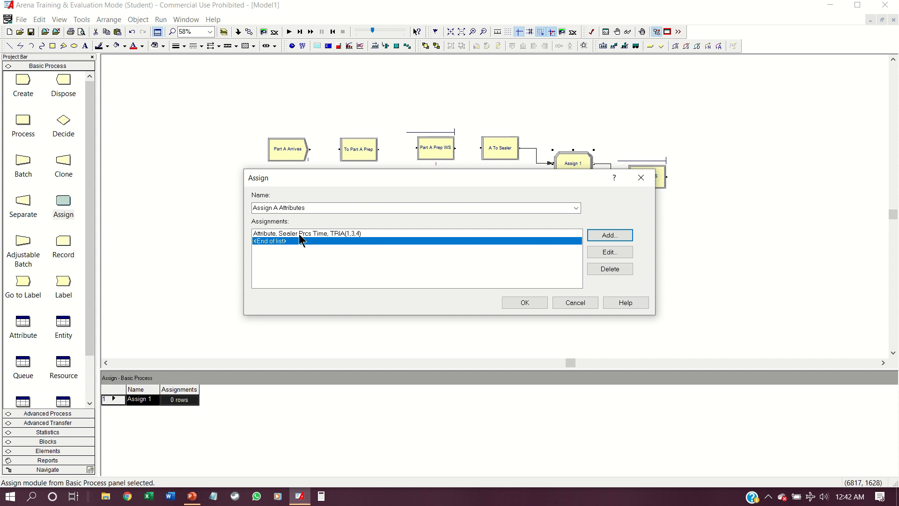
left_click(524, 303)
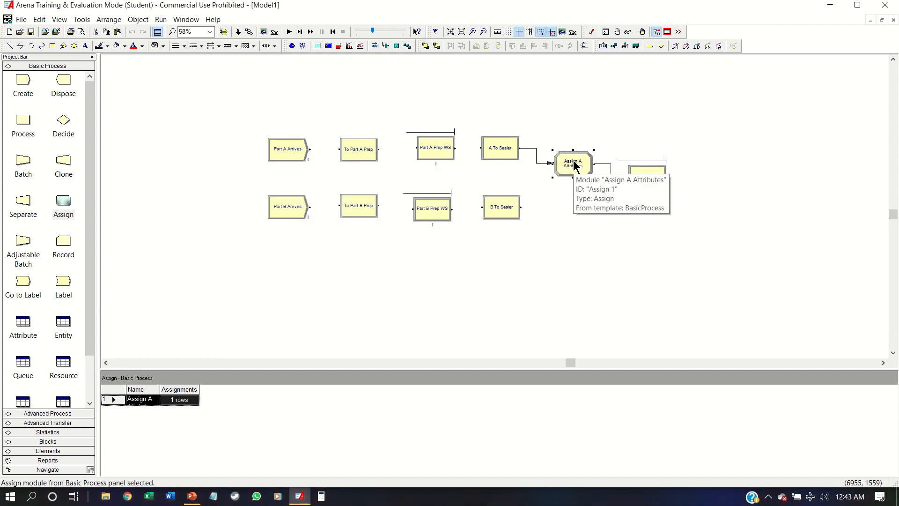
Compare the attribute name in the Assign A Attributes assignment with the delay expression of Sealer WS.
double_click(575, 164)
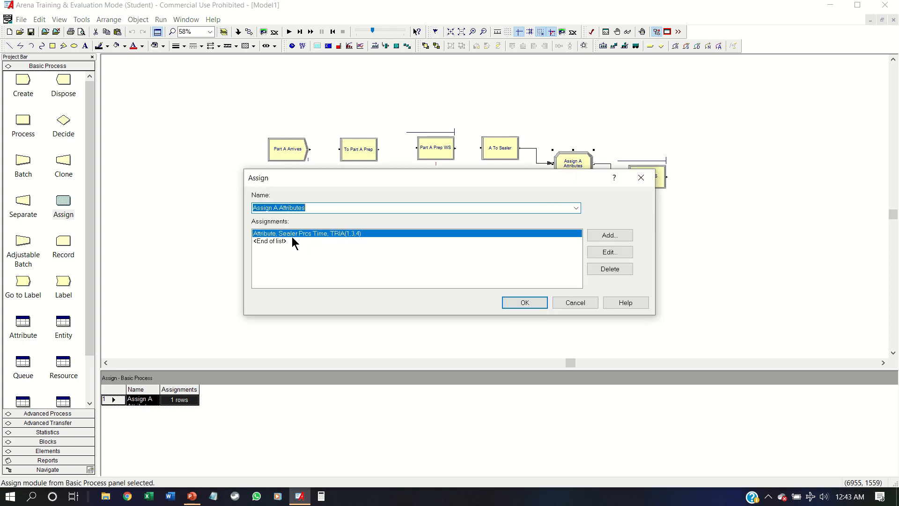
left_click(534, 303)
double_click(664, 178)
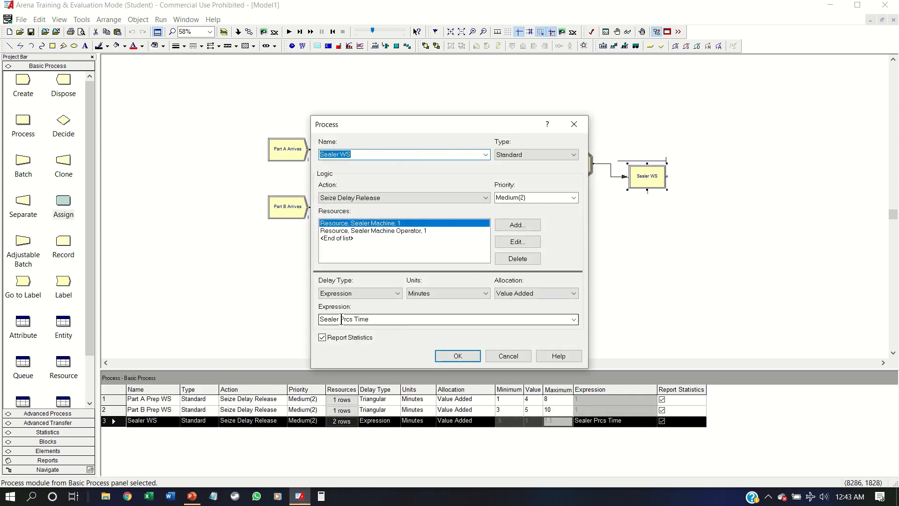
left_click(475, 354)
Copy the Assign A Attributes module, place the copy beside B To Sealer, and rename it Assign B Attributes.
left_click(571, 164)
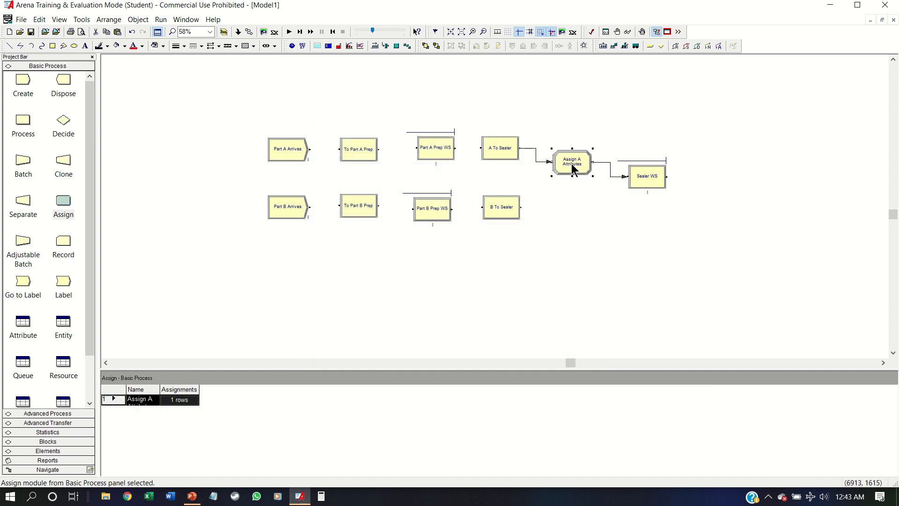
key("ctrl+c")
key("ctrl+v")
left_click(557, 210)
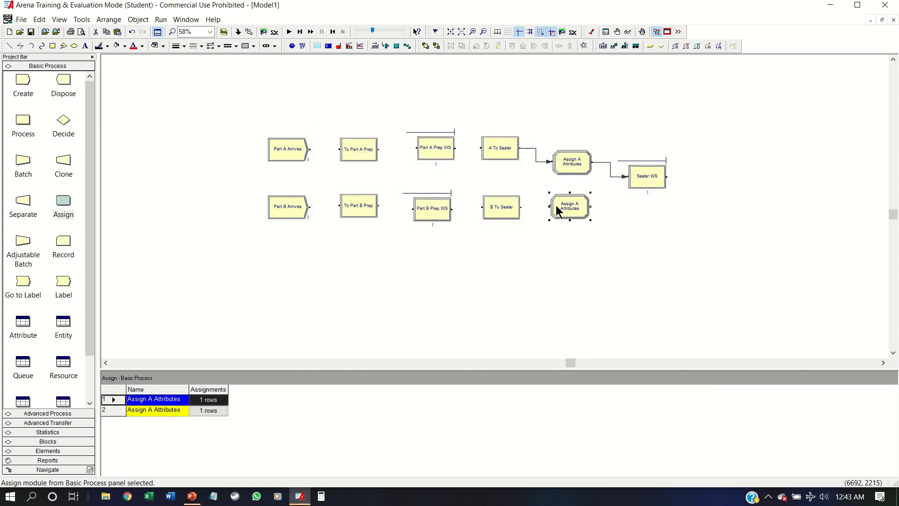
left_click(150, 409)
key("Delete")
type("B")
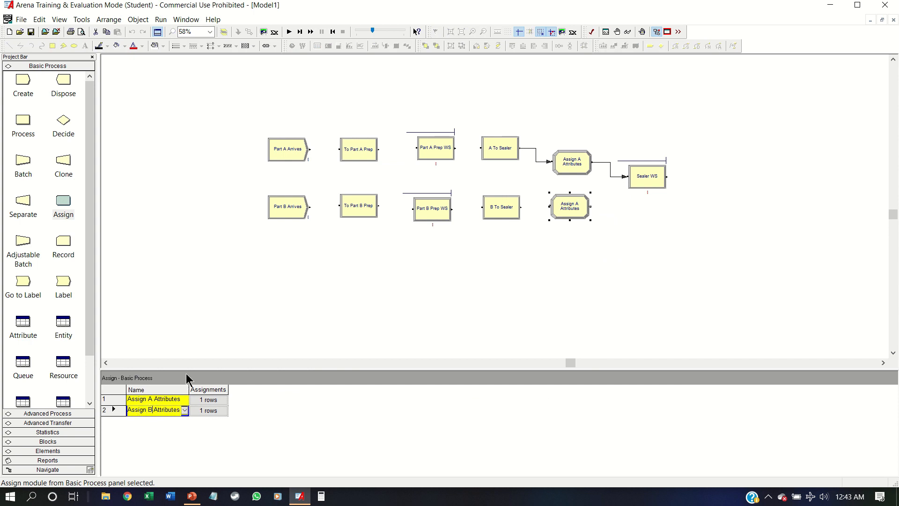
Clear the new value of the Sealer Prcs Time assignment in Assign B Attributes.
left_click(209, 411)
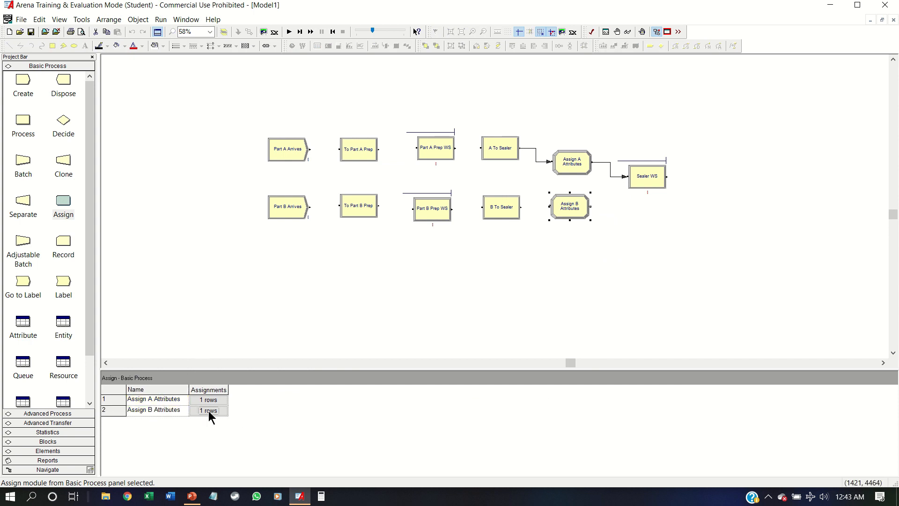
left_click(223, 411)
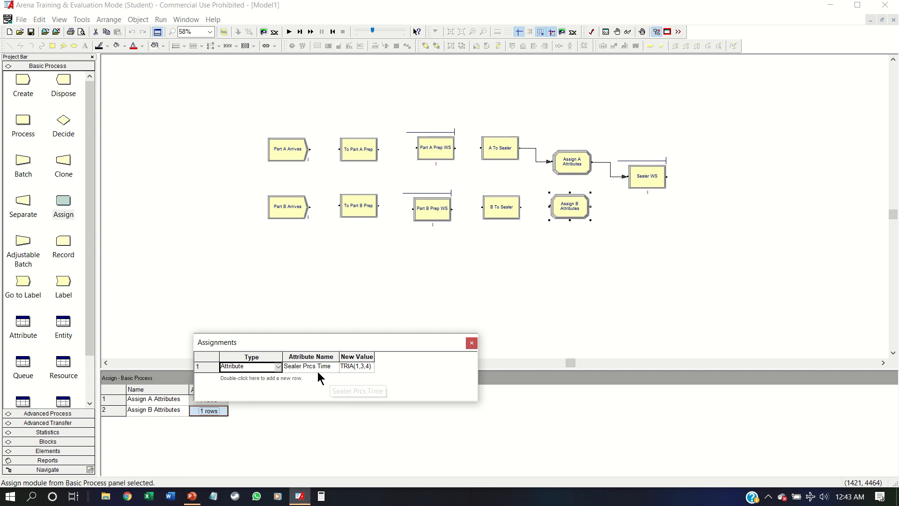
left_click(370, 367)
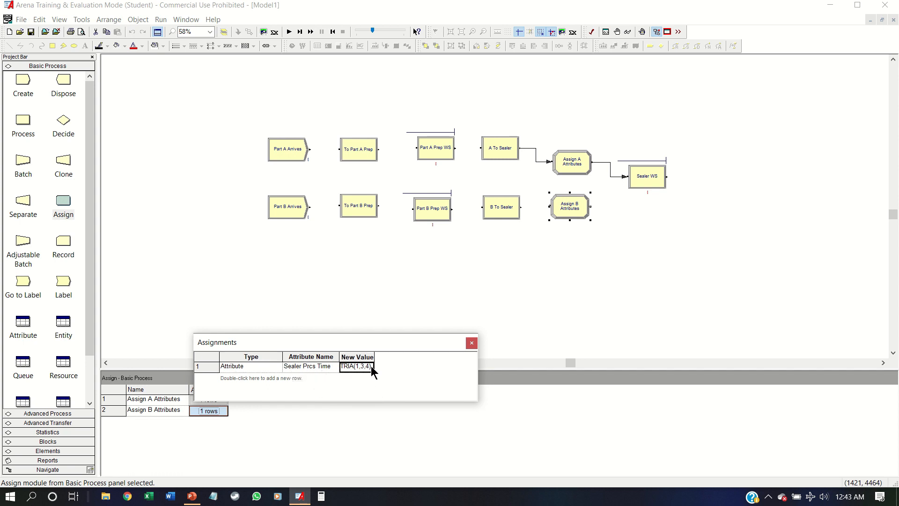
left_click(370, 368)
left_click(373, 367)
left_click_drag(373, 366, 340, 367)
key("BackSpace")
Build the Weibull expression WEIB(2..5,5.3) as the new value of Sealer Prcs Time in Assign B Attributes.
right_click(362, 366)
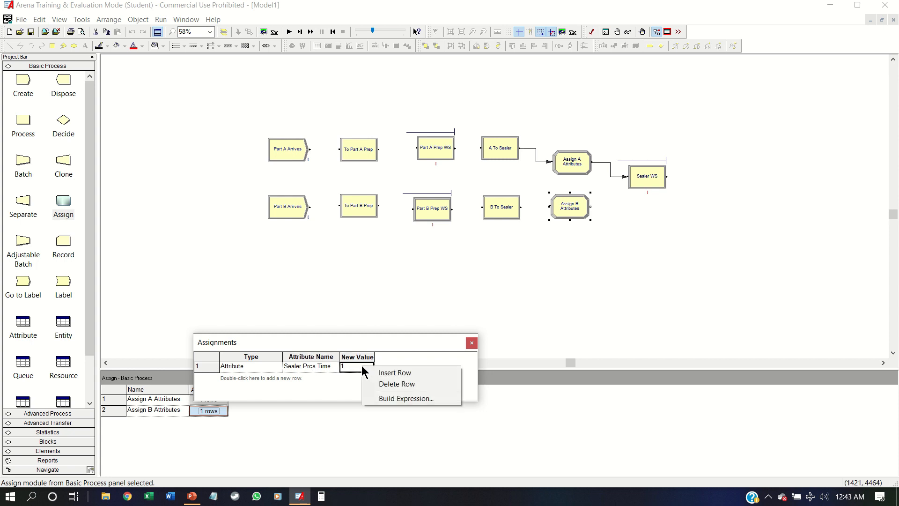
left_click(400, 401)
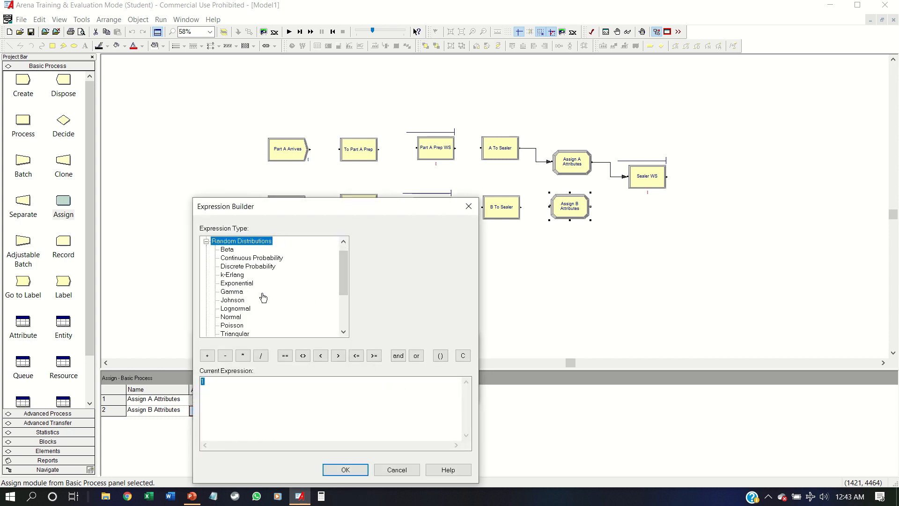
scroll(258, 302, "down", 1)
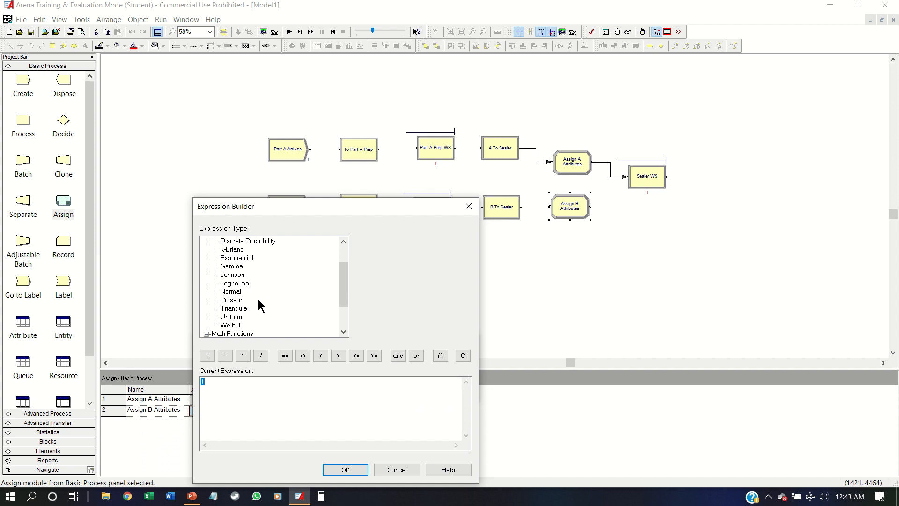
left_click(234, 325)
left_click(383, 241)
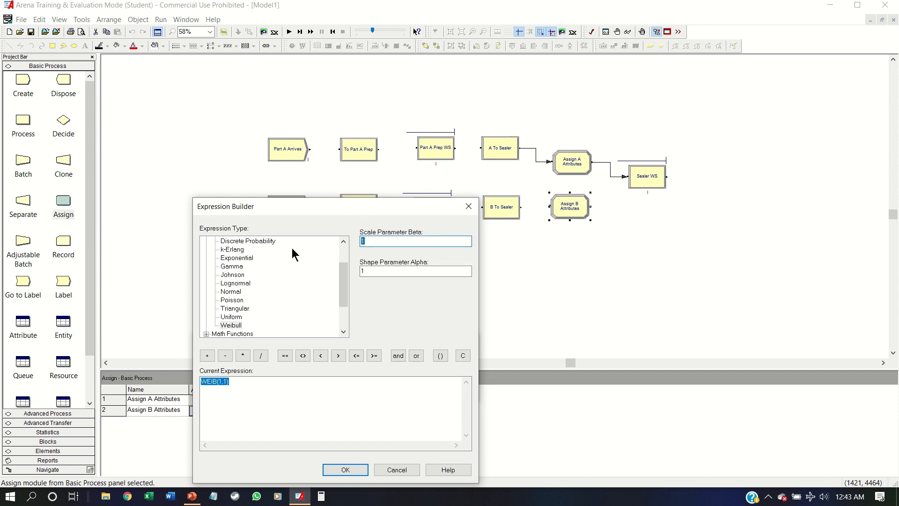
type("2..5,5.3")
key("Return")
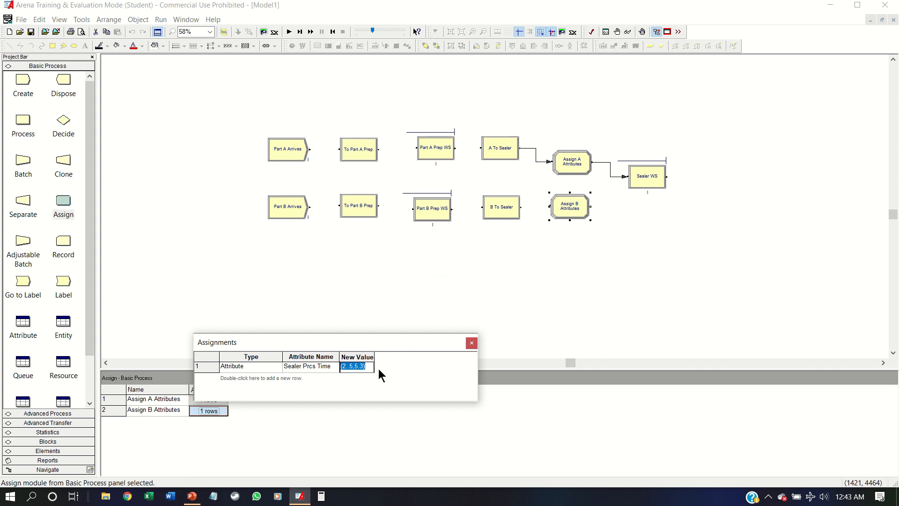
left_click_drag(374, 357, 413, 353)
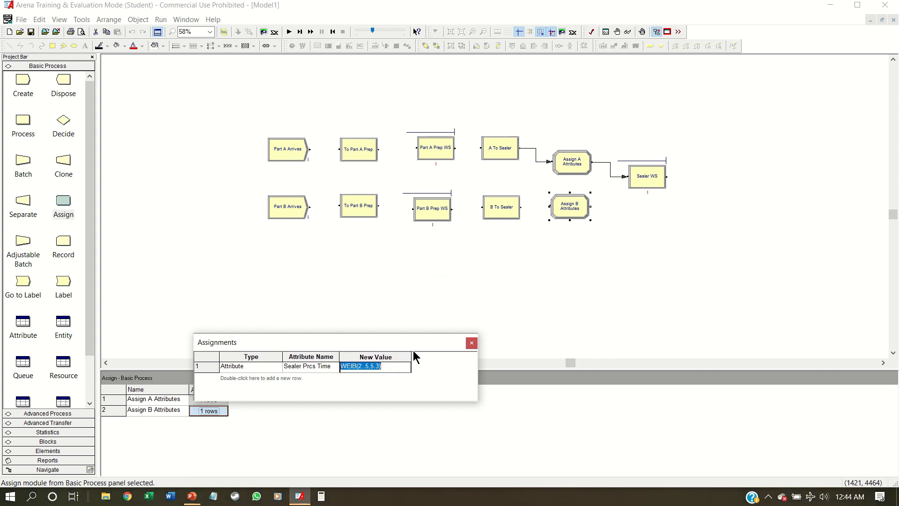
left_click(472, 344)
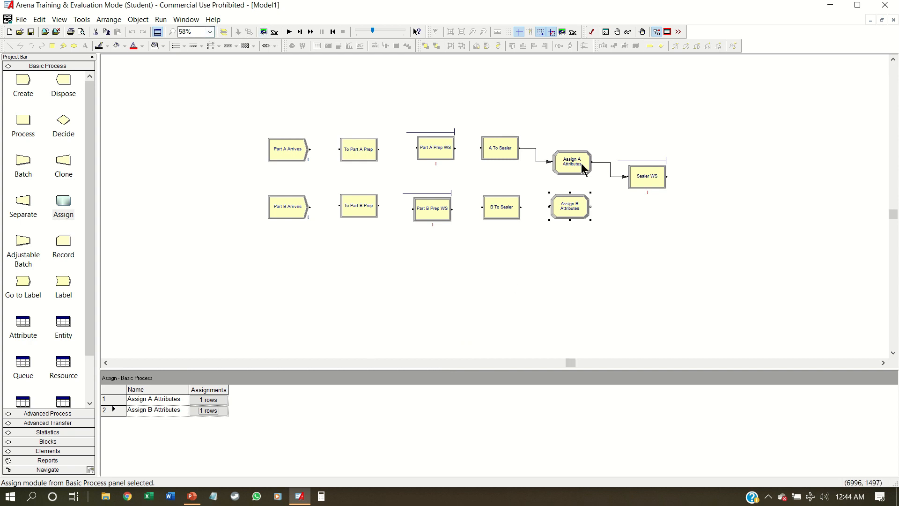
Connect the Part A line from Part A Arrives through A To Sealer, and connect Part B Arrives to To Part B Prep.
left_click(633, 243)
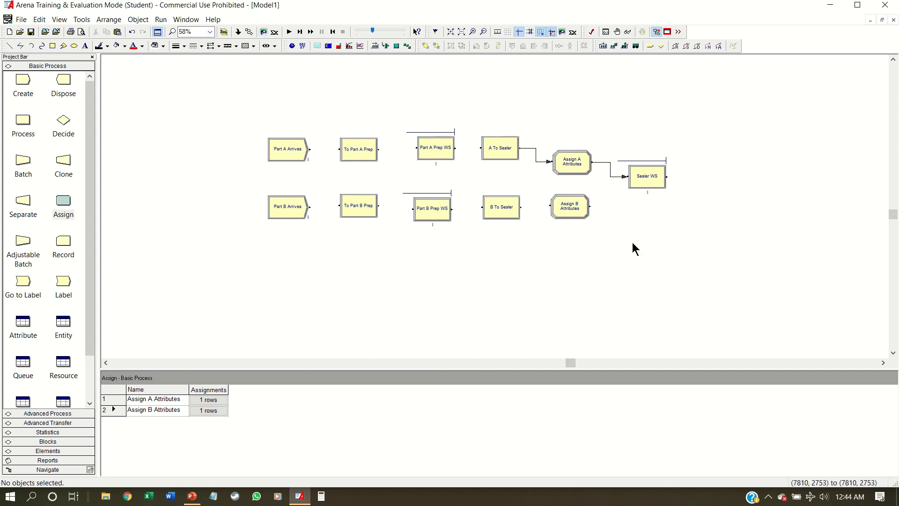
left_click(250, 33)
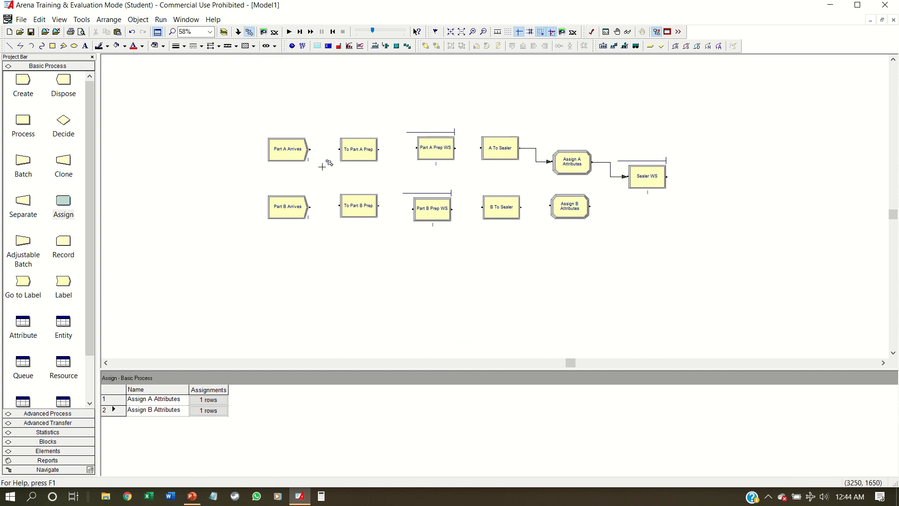
left_click(310, 149)
left_click(339, 149)
left_click(309, 206)
left_click(339, 206)
left_click(378, 149)
left_click(417, 148)
left_click(455, 147)
left_click(481, 147)
Connect the rest of the Part B line from To Part B Prep through Assign B Attributes into Sealer WS.
left_click(521, 207)
left_click(550, 206)
left_click(482, 207)
left_click(452, 208)
left_click(413, 208)
left_click(378, 205)
left_click(590, 206)
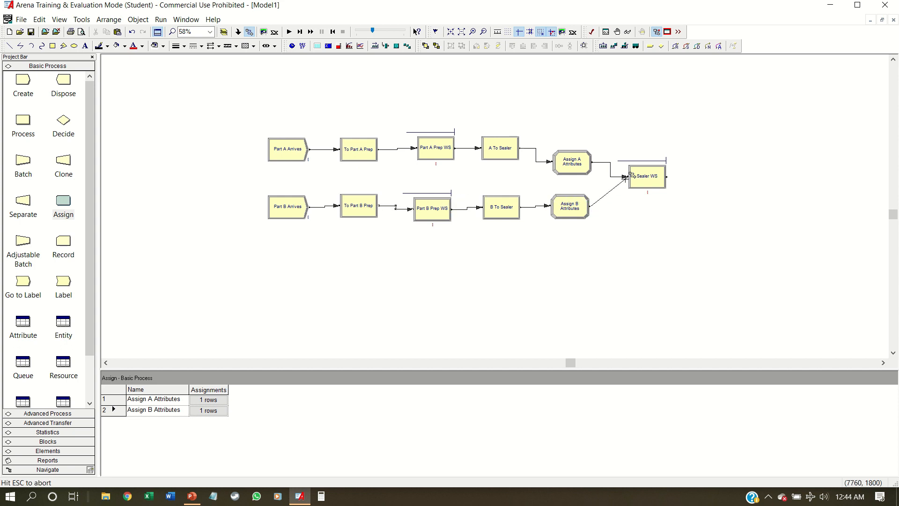
left_click(627, 176)
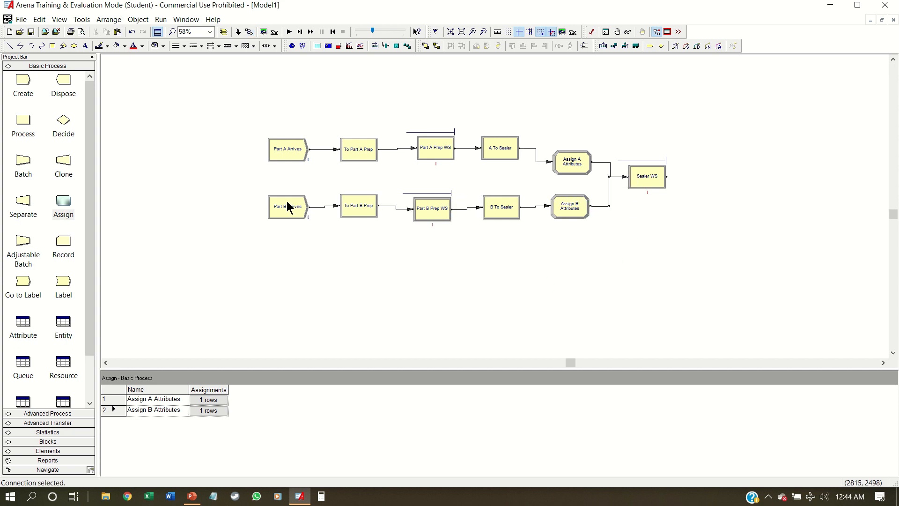
Place a Decide module after Sealer WS, name it Pass Inspection?, and set its percent true to 91.
left_click_drag(253, 111, 674, 257)
left_click(668, 316)
left_click(884, 363)
left_click(883, 363)
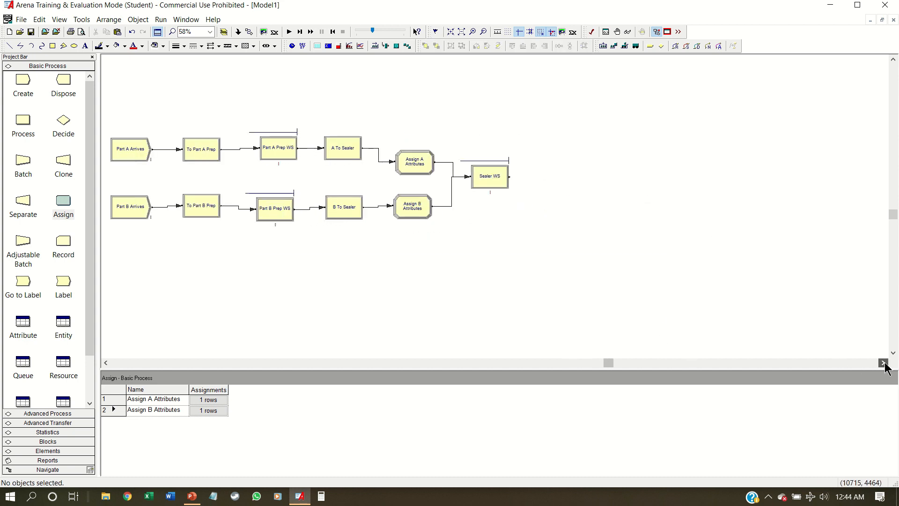
left_click(884, 363)
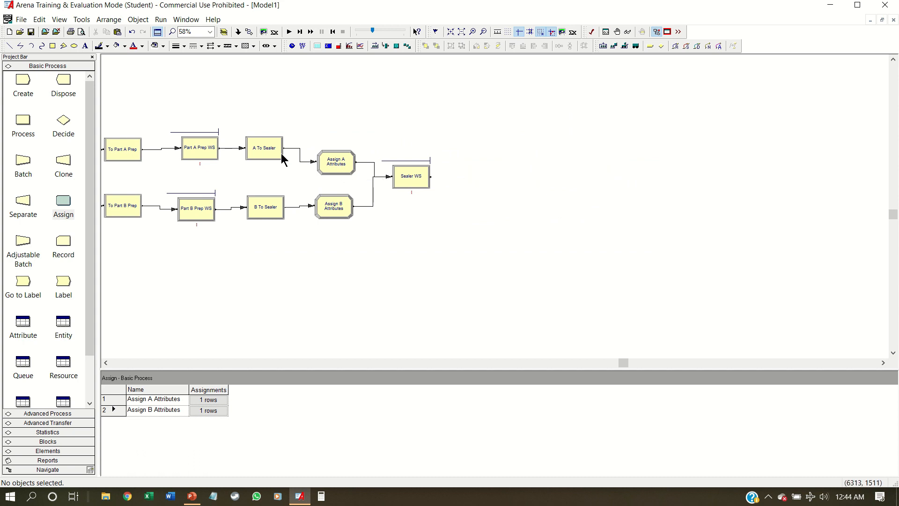
left_click_drag(64, 120, 473, 181)
double_click(506, 190)
type("Pa")
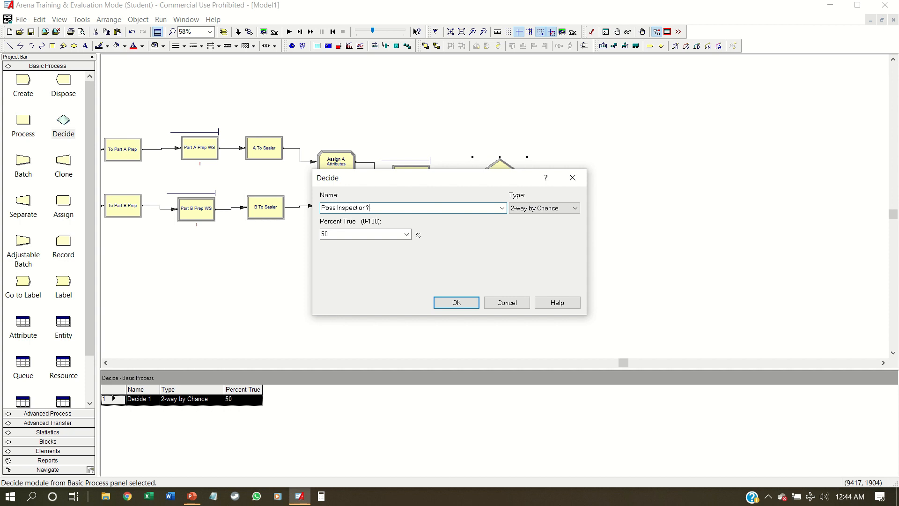
double_click(391, 235)
type("91")
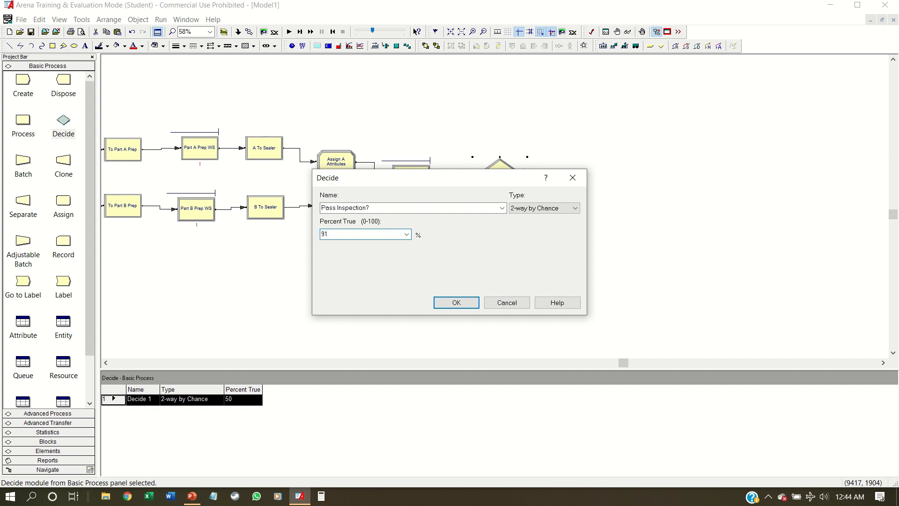
key("Return")
Connect the exit of Sealer WS to the entry of Pass Inspection?
left_click(249, 32)
left_click(431, 177)
left_click(473, 176)
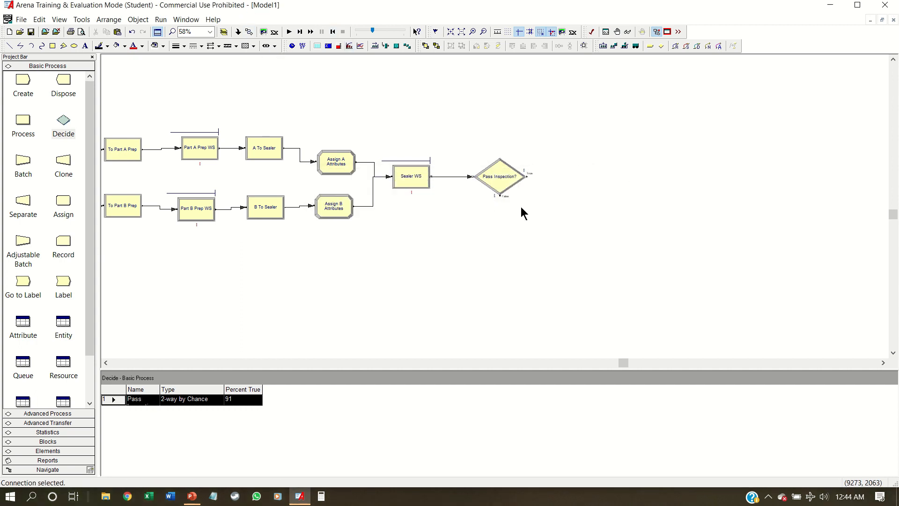
Add a Dispose module linked to the True exit of Pass Inspection? and name it Shipping.
left_click(507, 176)
left_click_drag(68, 89, 625, 178)
double_click(625, 178)
type("Shipping")
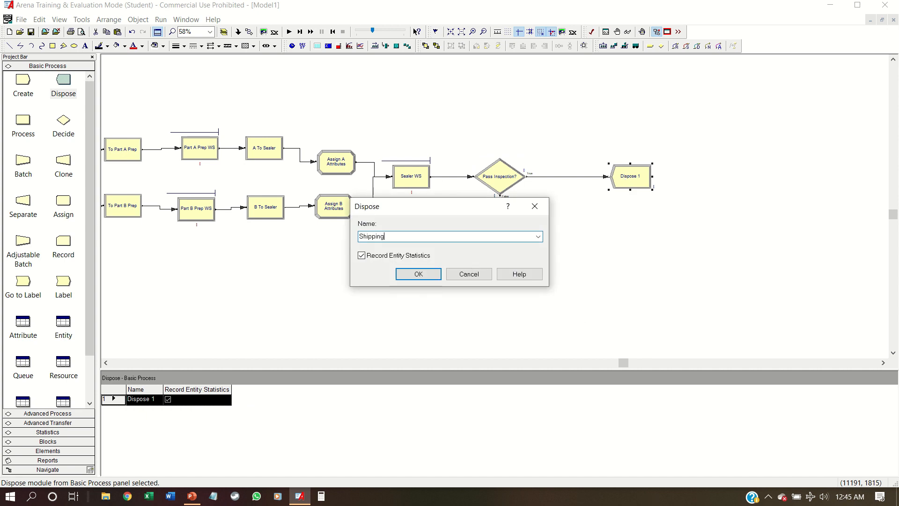
key("Return")
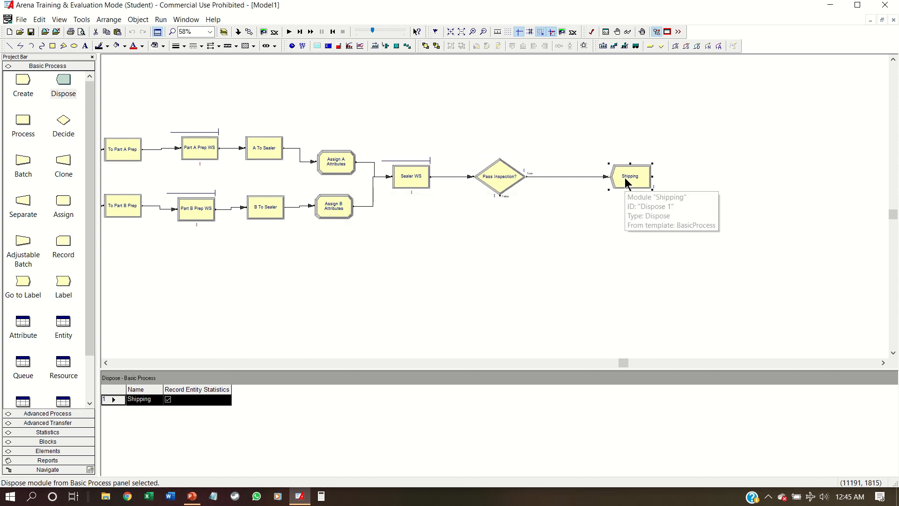
Examine the settings of Pass Inspection? and the location of its True and False exits.
double_click(516, 177)
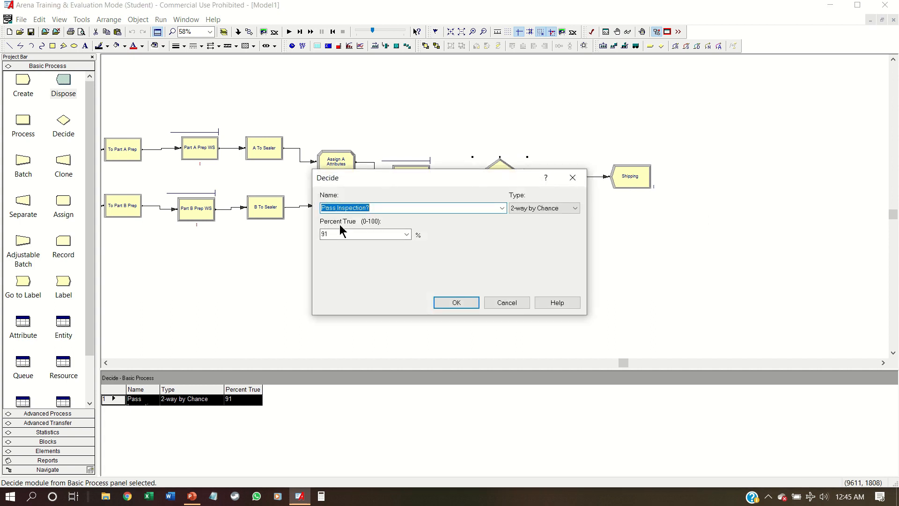
left_click(470, 305)
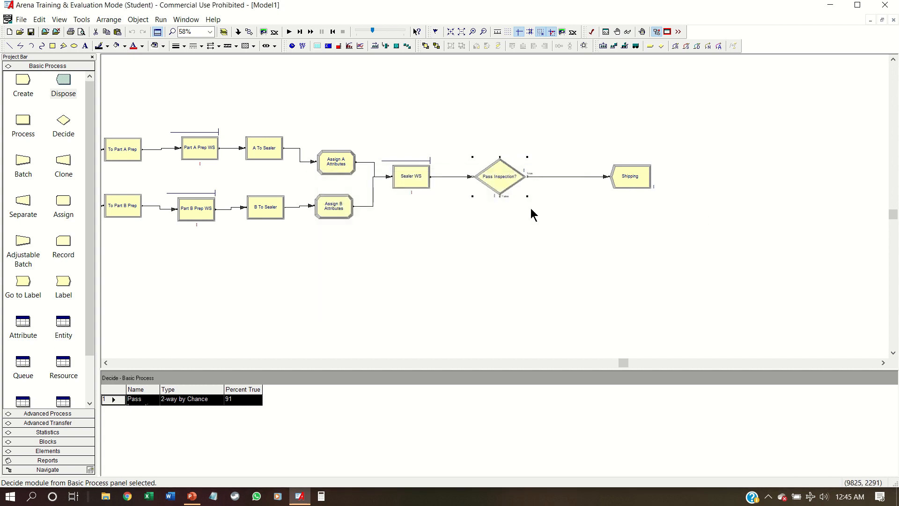
left_click(529, 175)
scroll(552, 229, "up", 6)
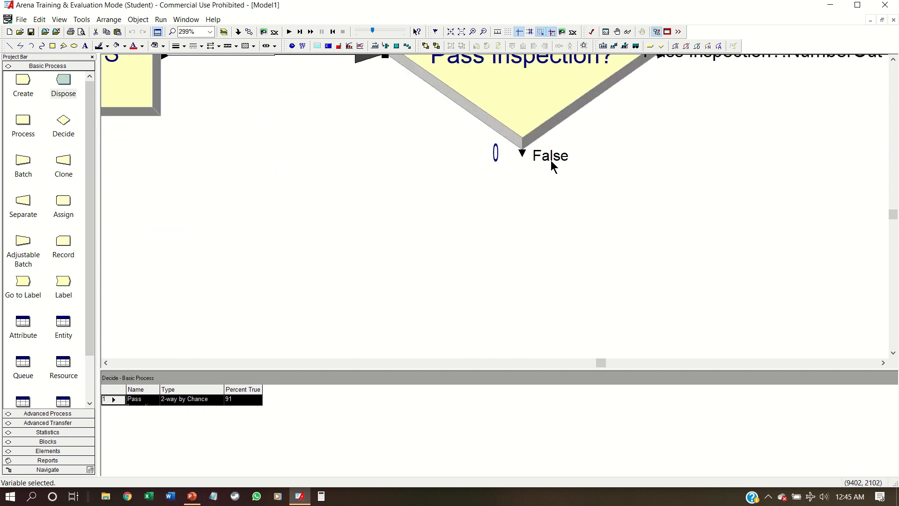
scroll(665, 139, "down", 1)
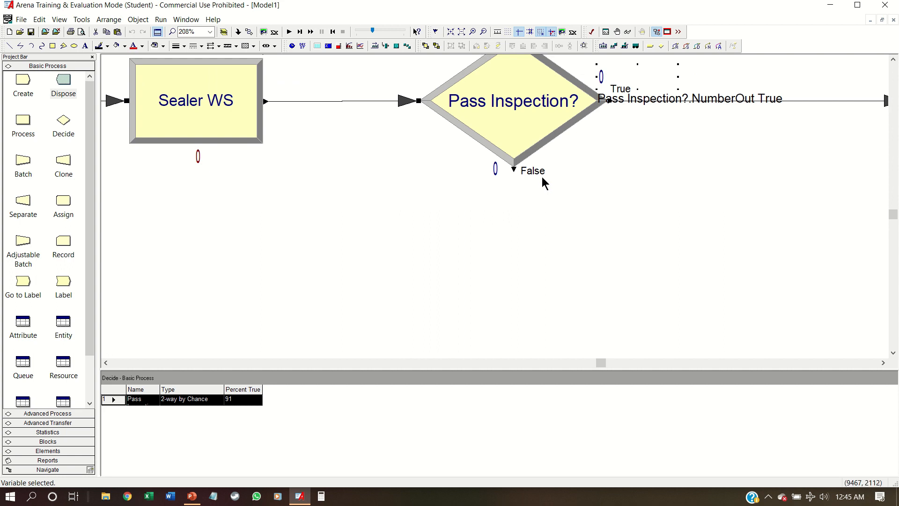
scroll(675, 169, "down", 1)
scroll(674, 162, "down", 3)
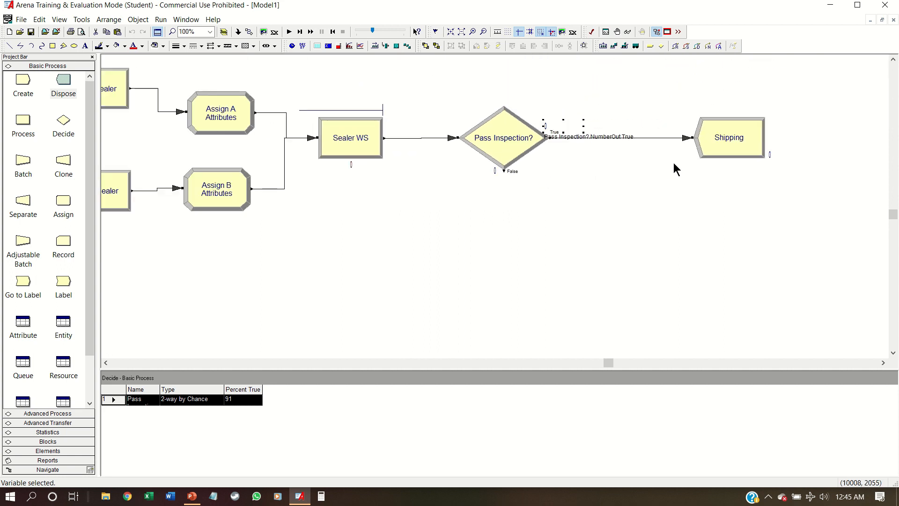
scroll(622, 229, "down", 1)
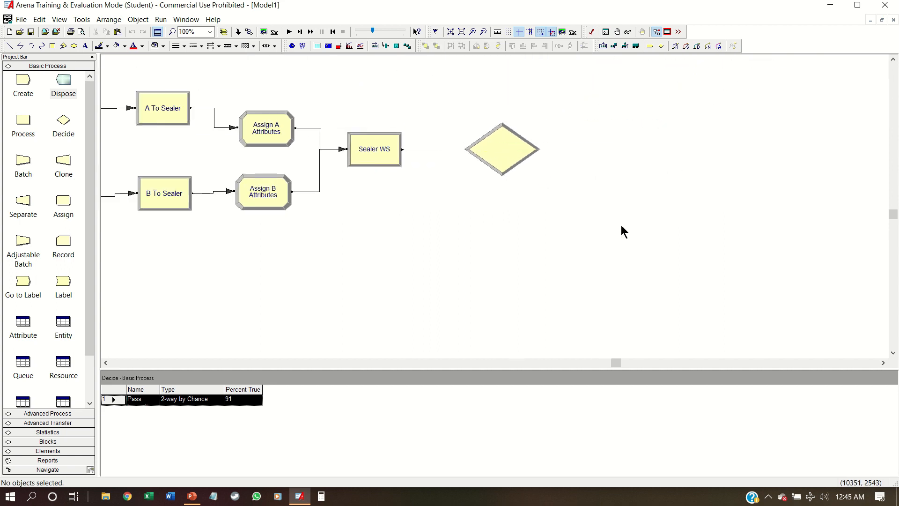
scroll(578, 186, "down", 1)
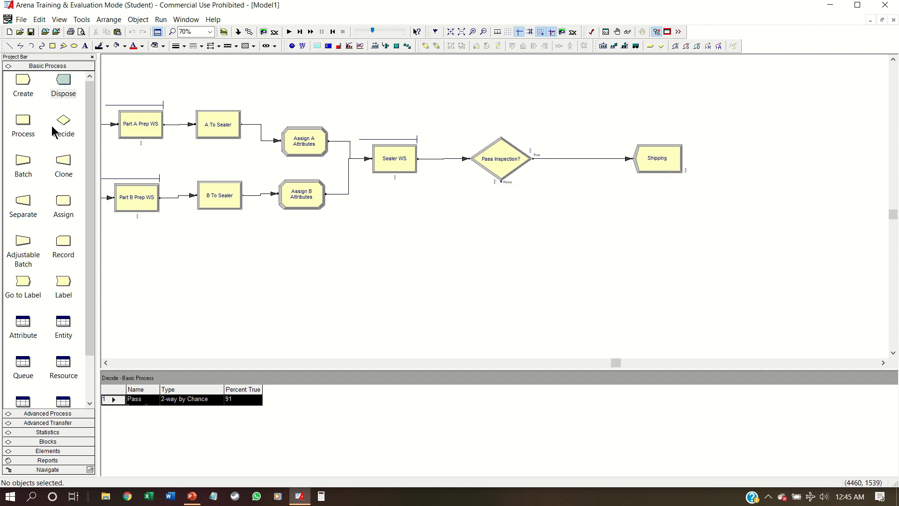
Add a Process module on the False exit of Pass Inspection?, named Rework WS, with the Seize Delay Release action.
left_click(498, 158)
left_click(23, 121)
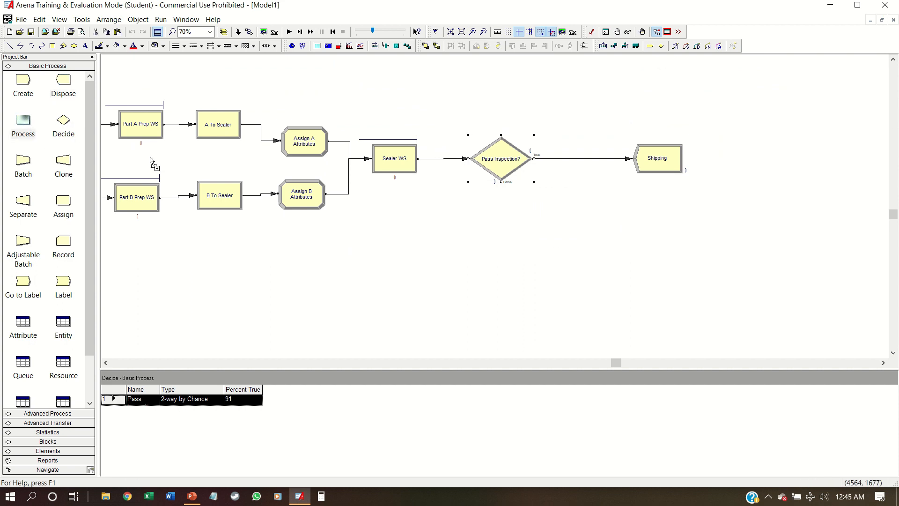
left_click(531, 238)
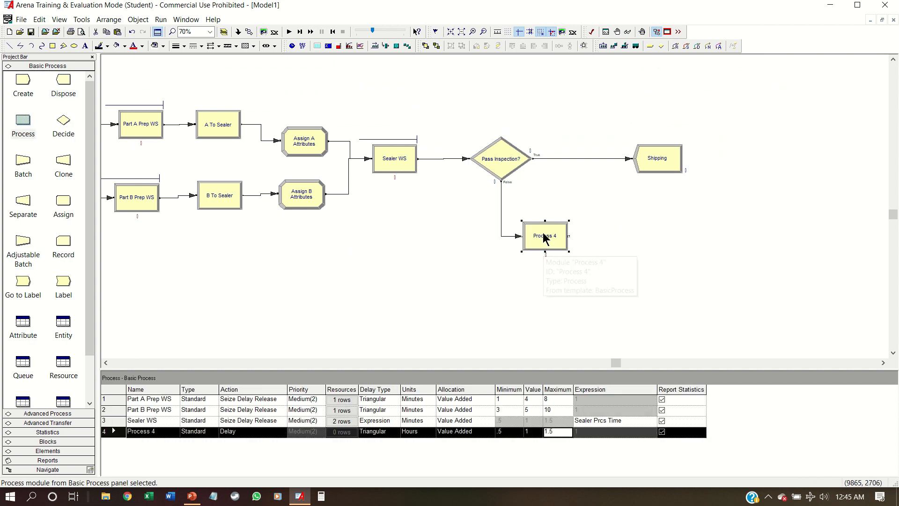
double_click(538, 235)
type("Rework WS")
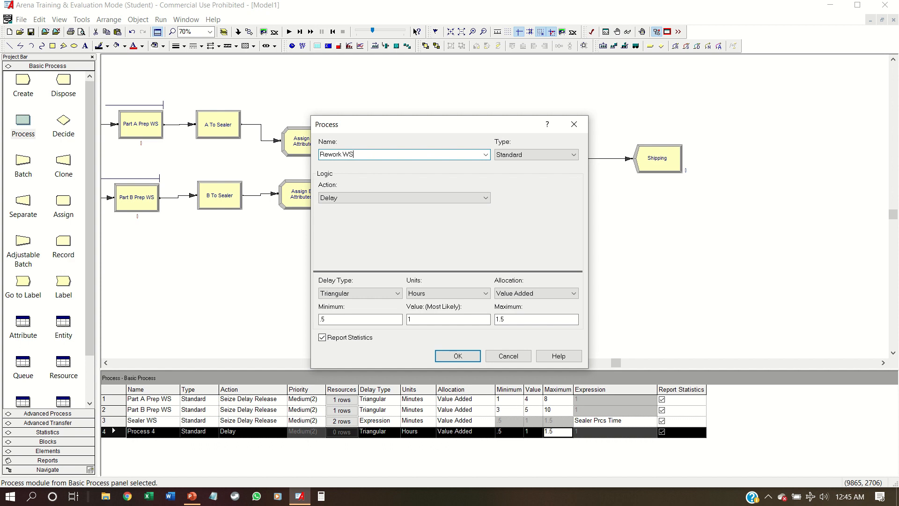
key("Down")
key("Down")
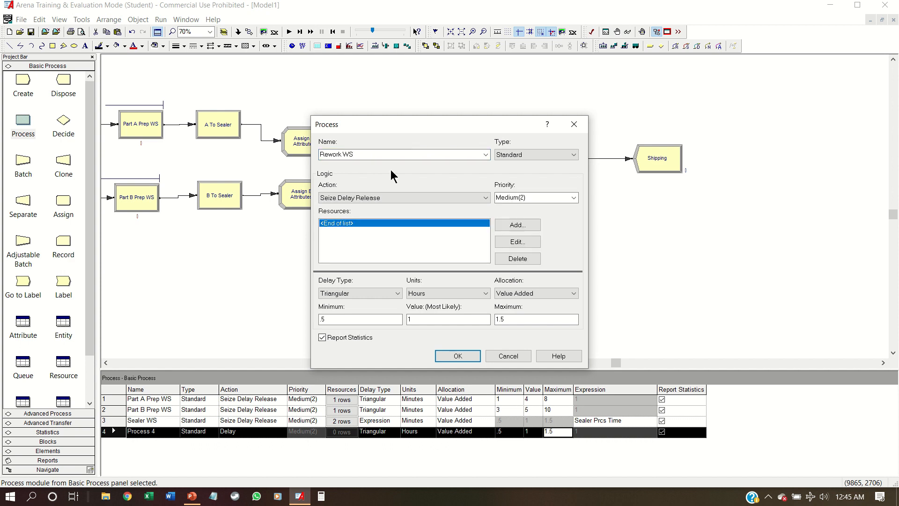
Add the resource Rework Technician to Rework WS with 1 unit to seize and release.
left_click(505, 228)
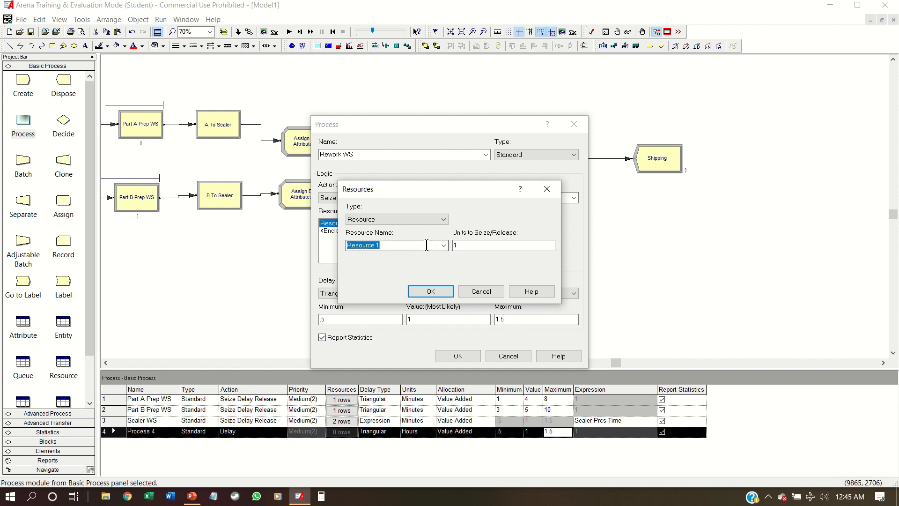
type("Rework Technici")
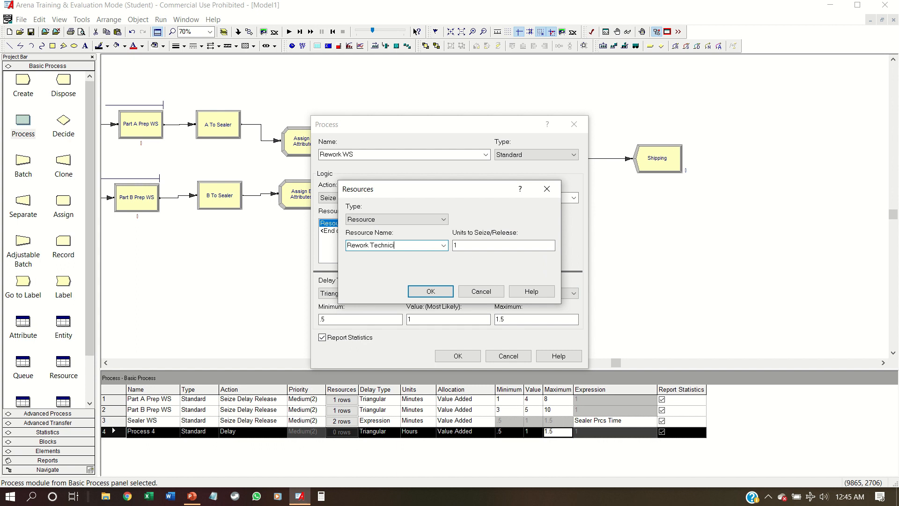
type("an")
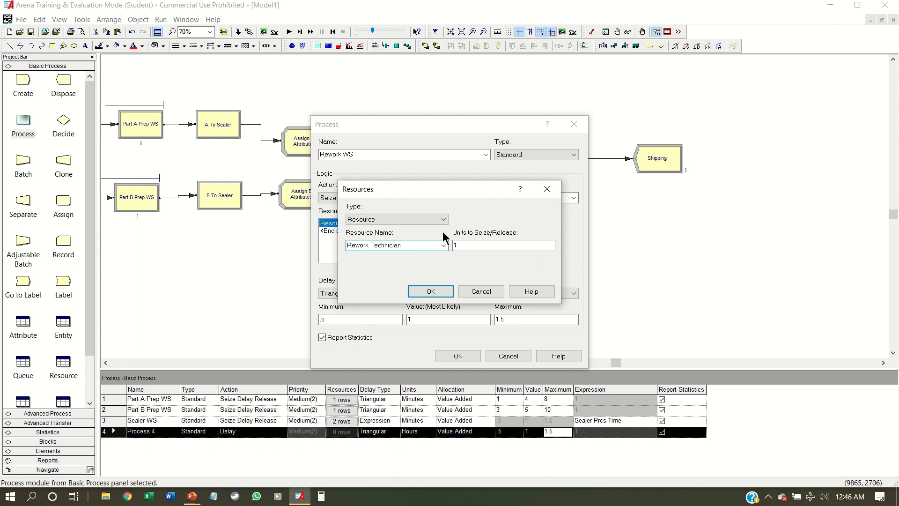
left_click(473, 246)
left_click(446, 294)
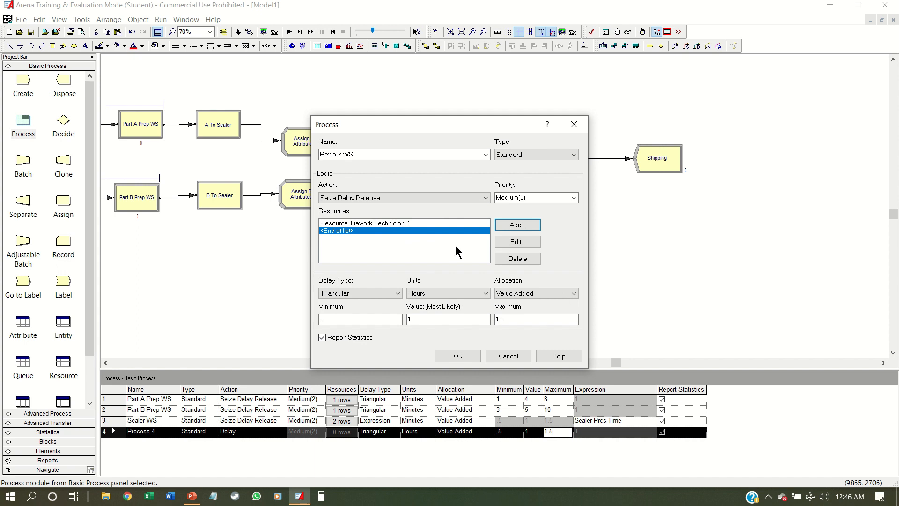
Set the Rework WS delay to the expression EXPO(45) in minutes with Non-Value Added allocation.
left_click(397, 293)
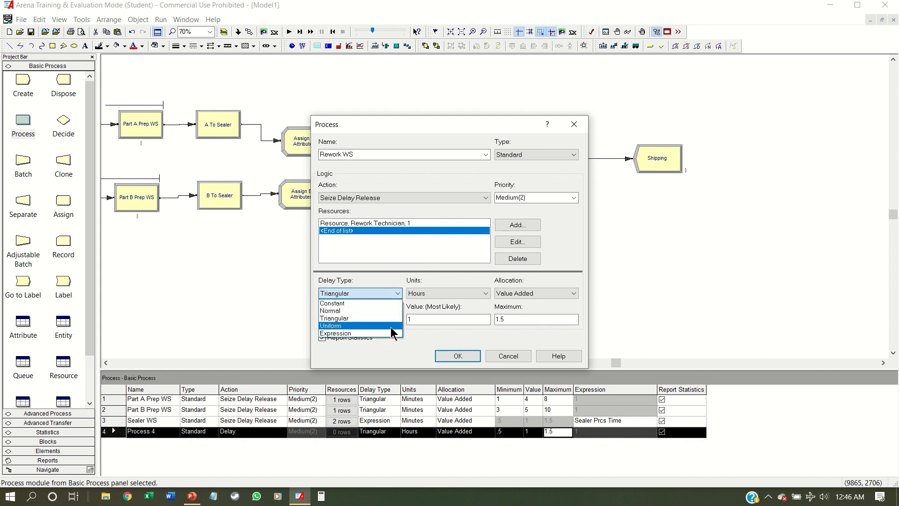
left_click(388, 333)
left_click(384, 319)
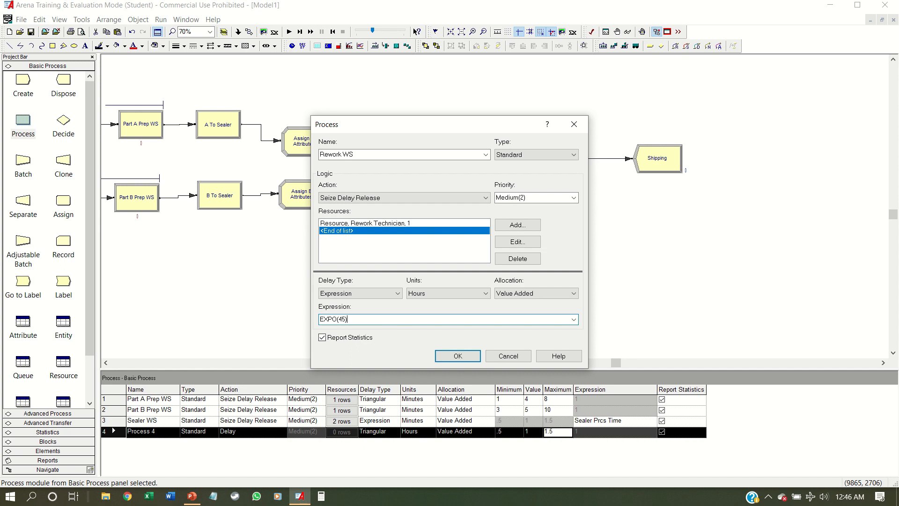
left_click(485, 293)
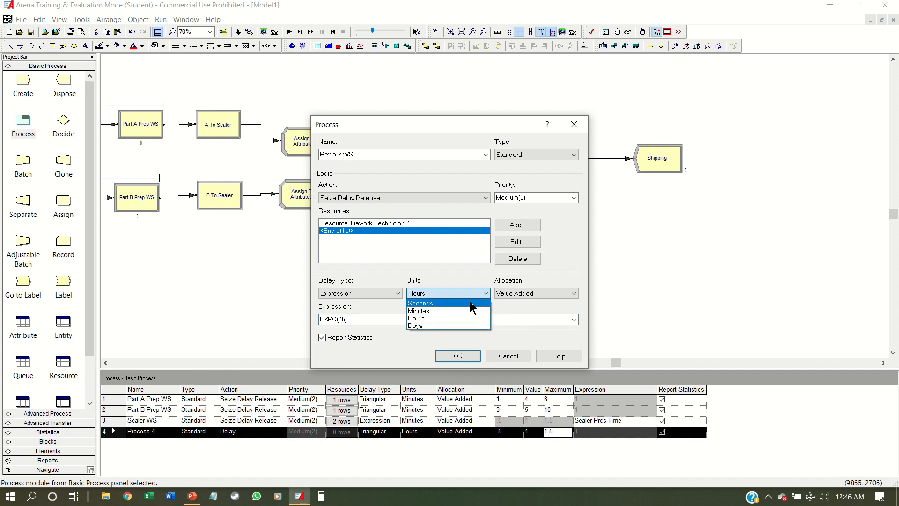
left_click(469, 312)
left_click(505, 294)
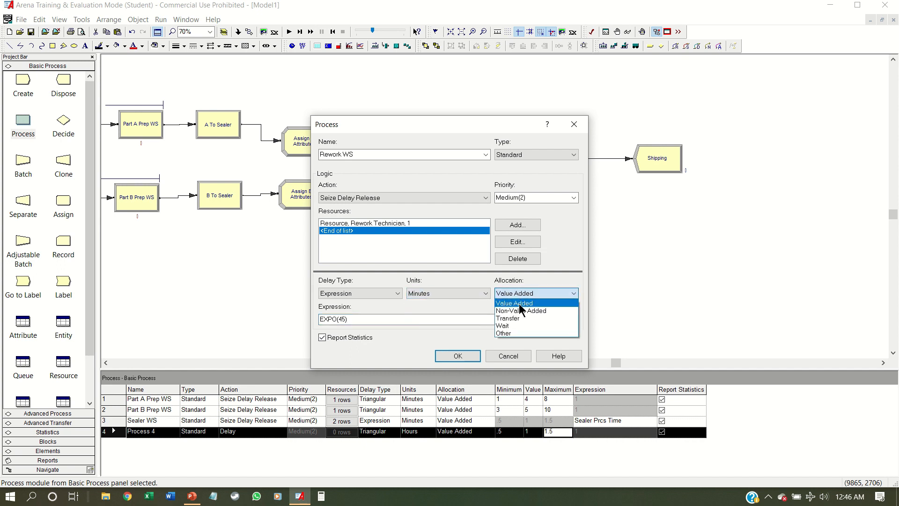
left_click(521, 312)
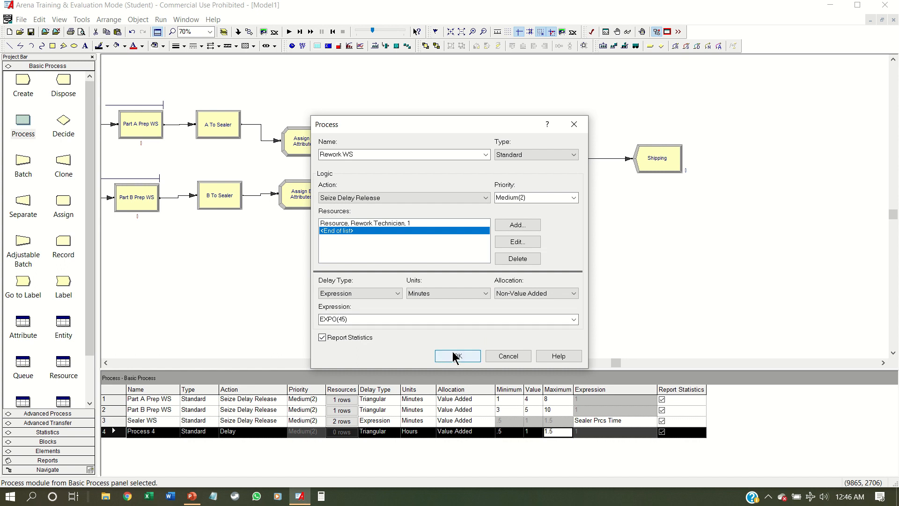
left_click(455, 356)
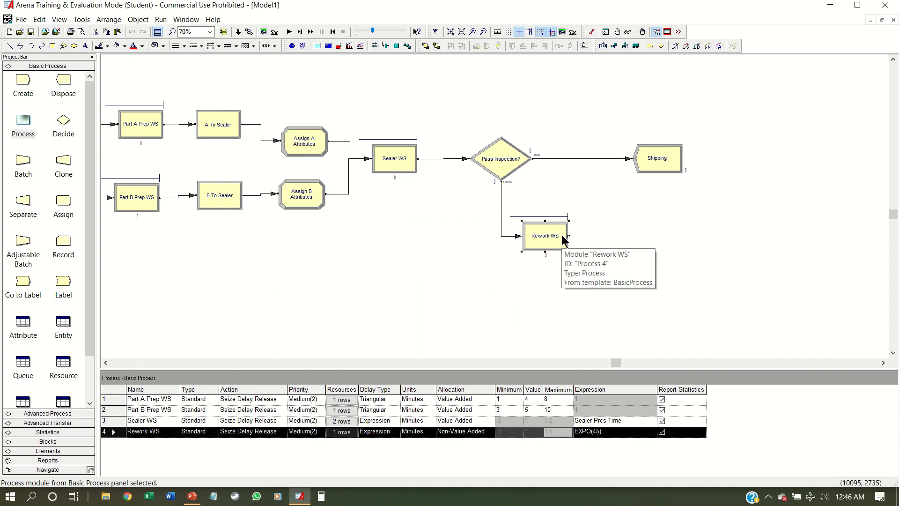
Add a Decide module after Rework WS, named Pass 2nd Inspection?, as 2-way by Chance with 80 percent true.
left_click_drag(63, 123, 602, 245)
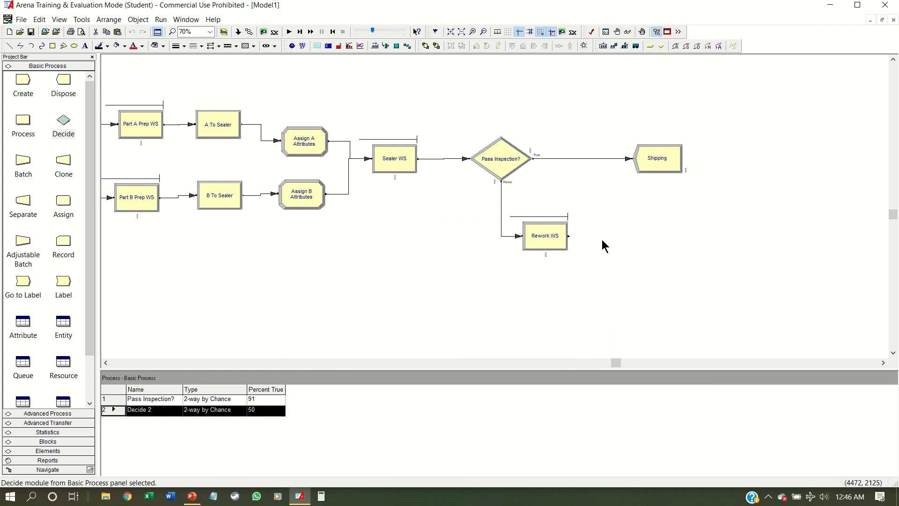
double_click(629, 244)
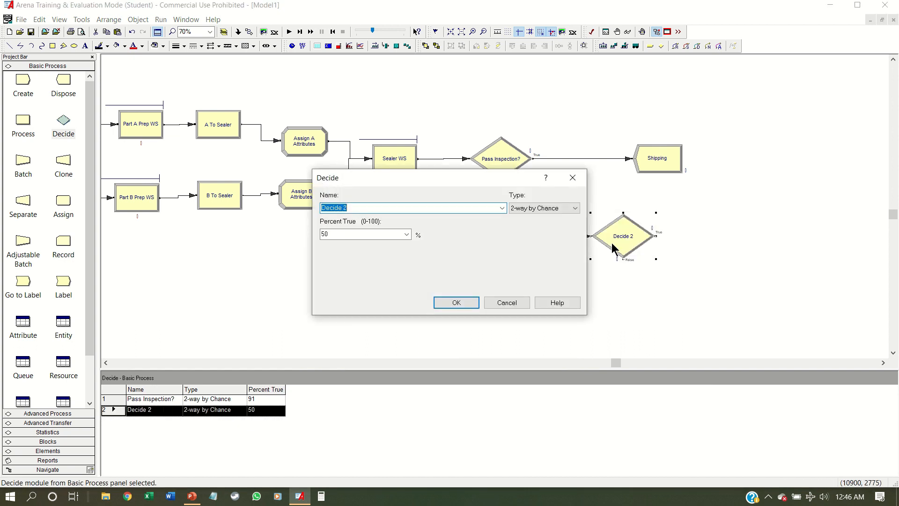
type("P")
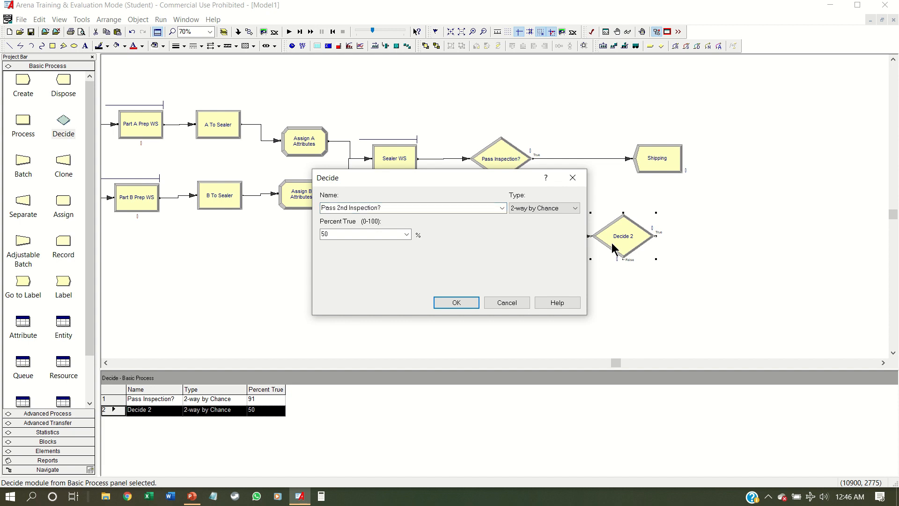
double_click(363, 234)
left_click(457, 302)
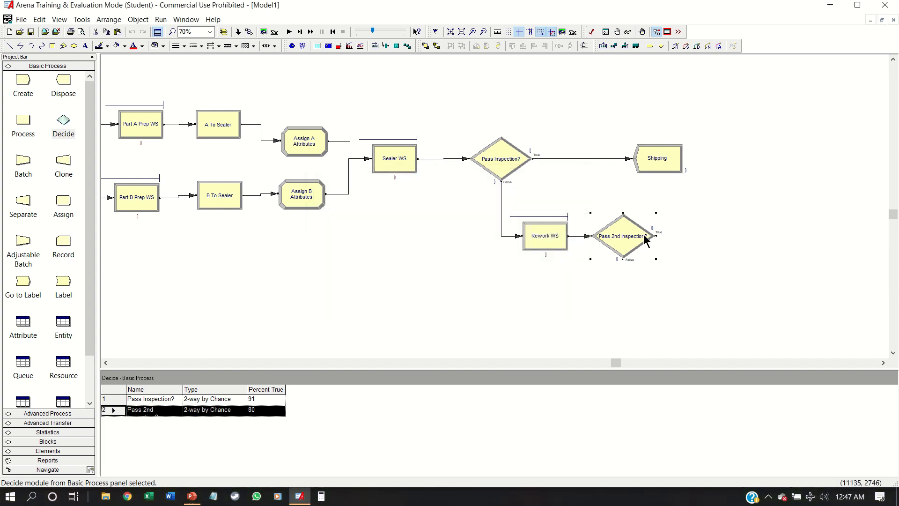
Connect the True exit of Pass 2nd Inspection? to Shipping and slightly reposition the Decide module beside Rework WS.
left_click(249, 32)
left_click(656, 236)
left_click(633, 158)
right_click(728, 224)
left_click(621, 241)
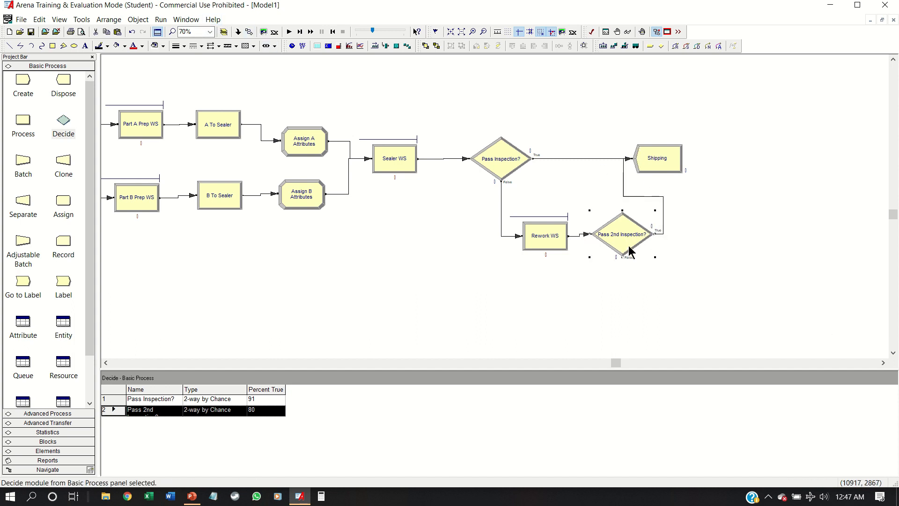
left_click_drag(619, 244, 614, 248)
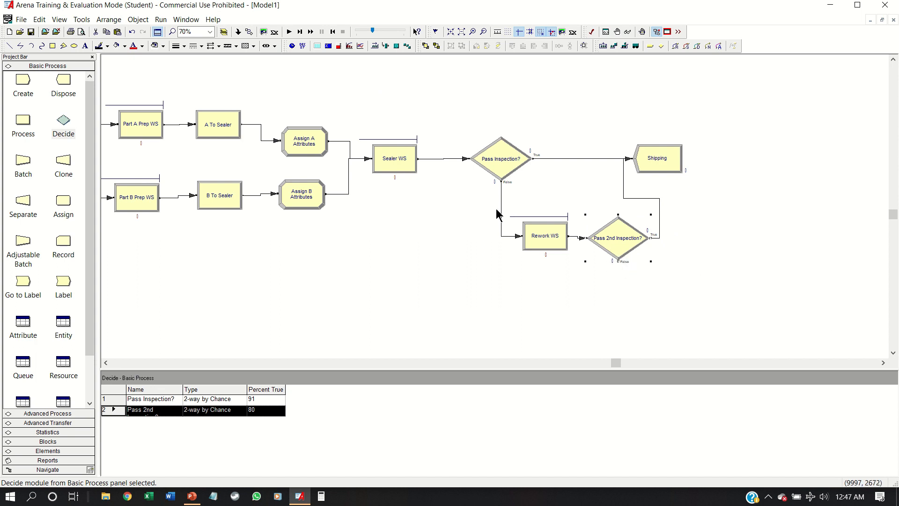
Add a Dispose module named Scrap on the False exit of Pass 2nd Inspection?
left_click_drag(63, 81, 650, 290)
double_click(678, 292)
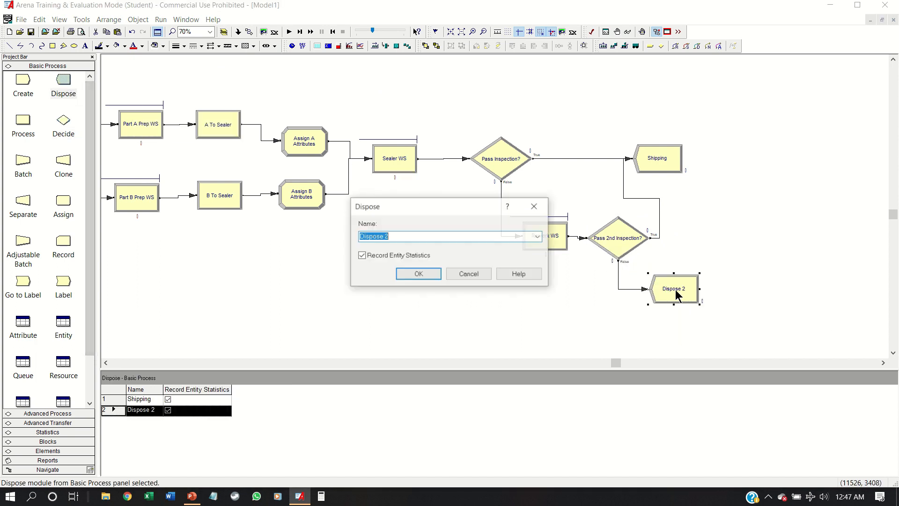
type("Scr")
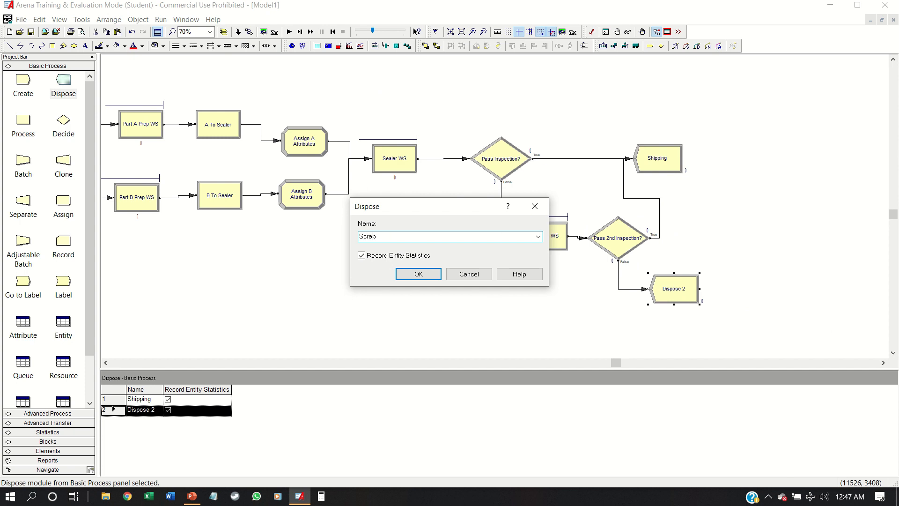
type("ap")
key("Return")
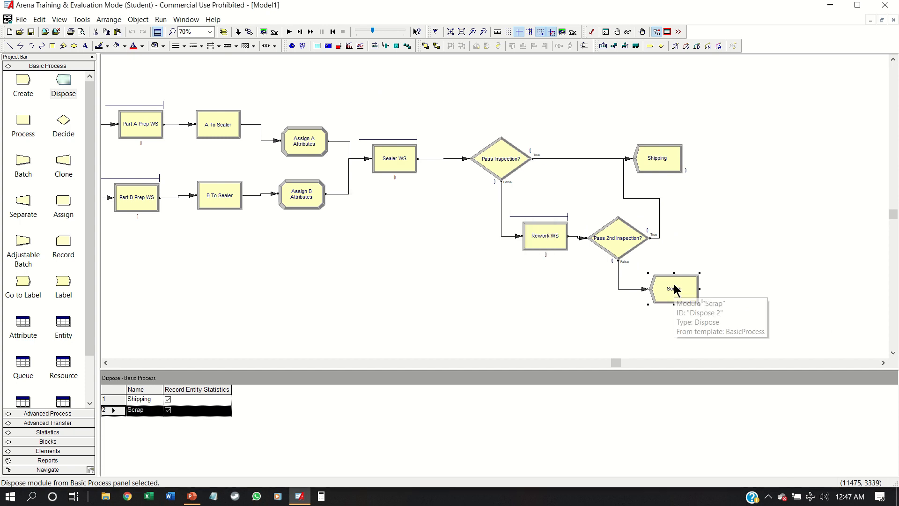
Set the capacity of the Rework Technician resource to 2.
left_click(547, 242)
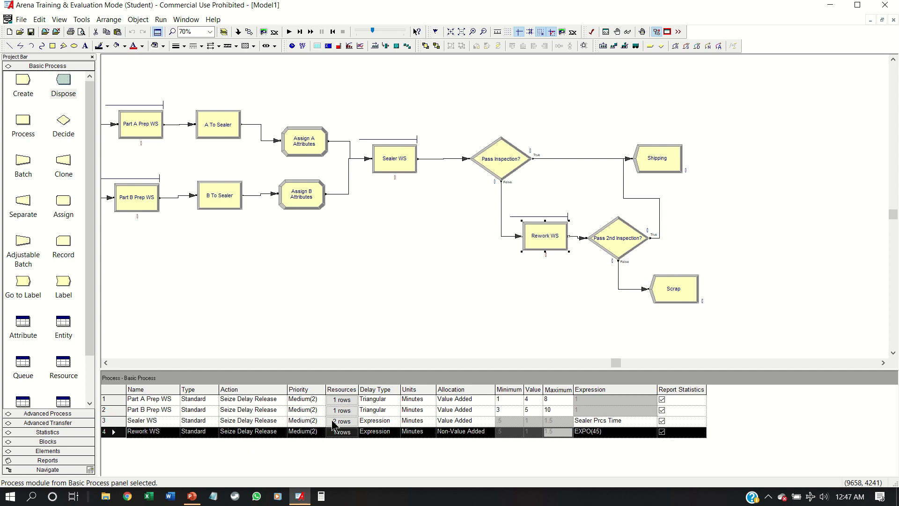
left_click(64, 364)
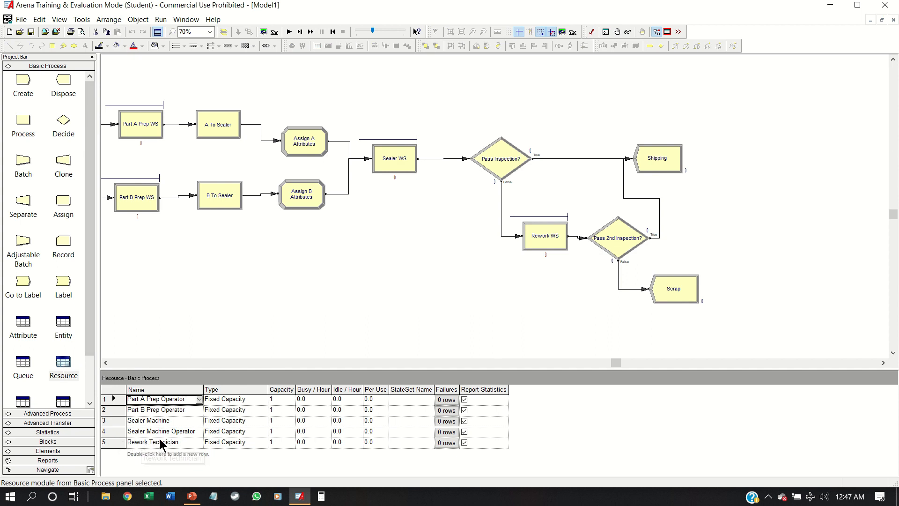
left_click(276, 443)
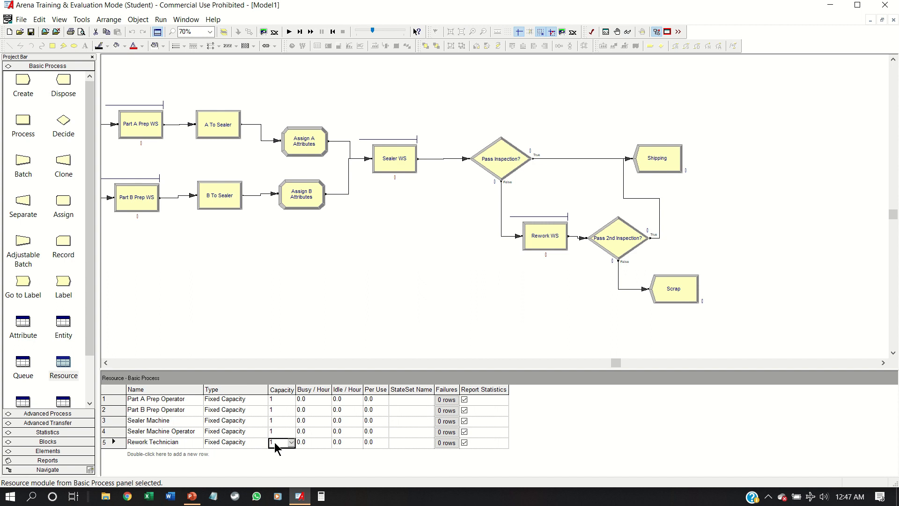
type("2")
left_click(369, 291)
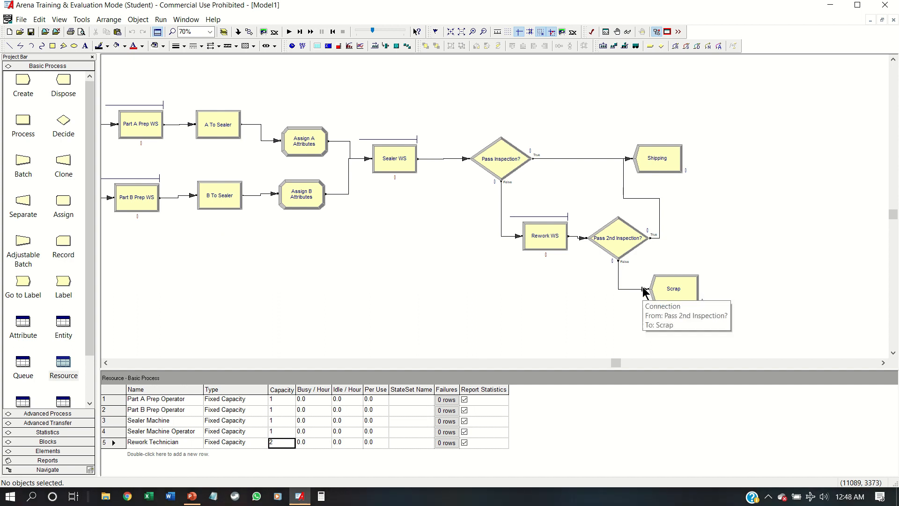
Set the project title to Model 4.1 in the run setup.
left_click(161, 20)
left_click(173, 29)
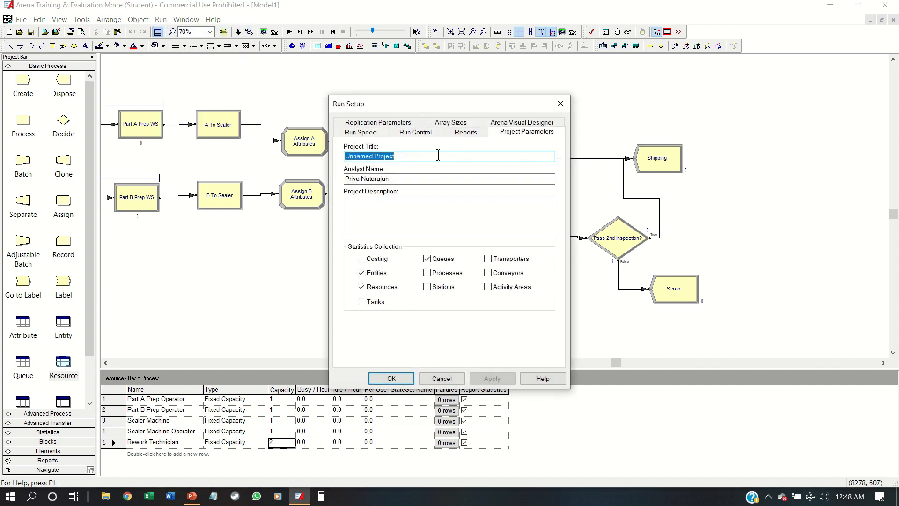
type("Model 4.1")
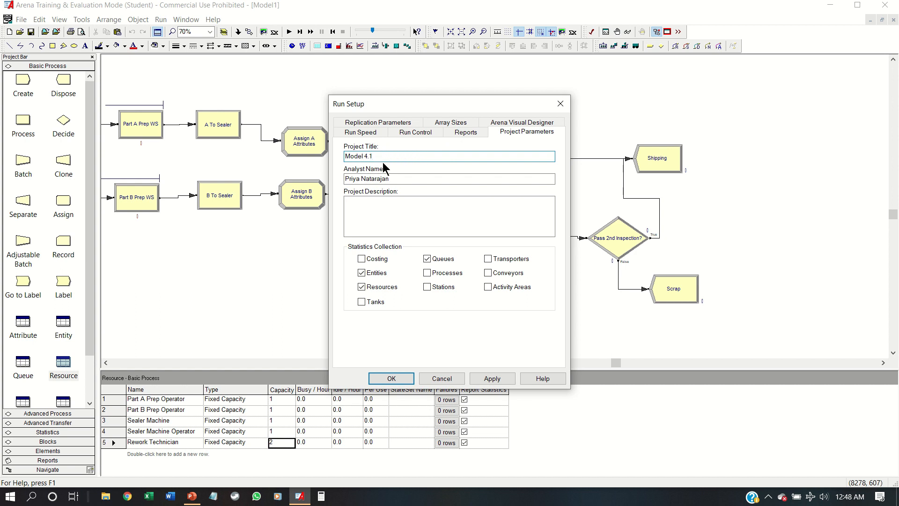
Set the replication length to 32 hours and the base time units to minutes in the run setup.
left_click(363, 124)
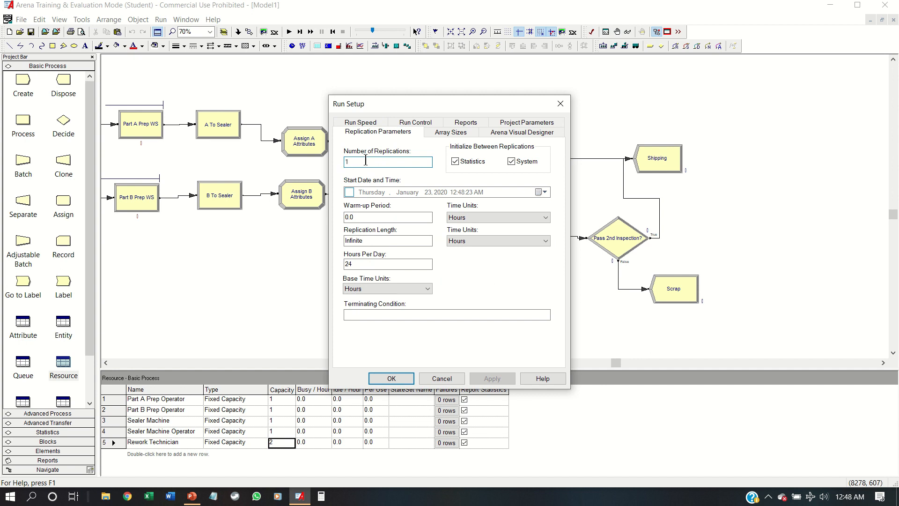
key("Tab")
key("Tab")
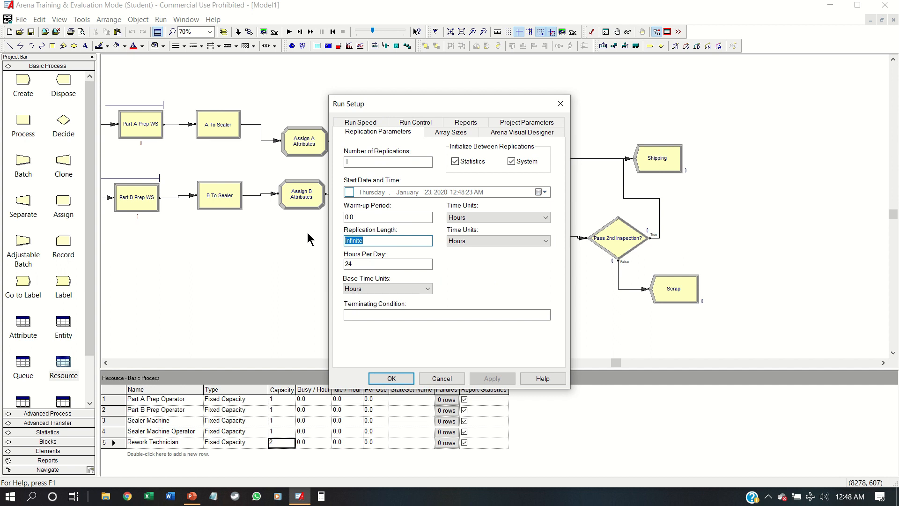
type("32")
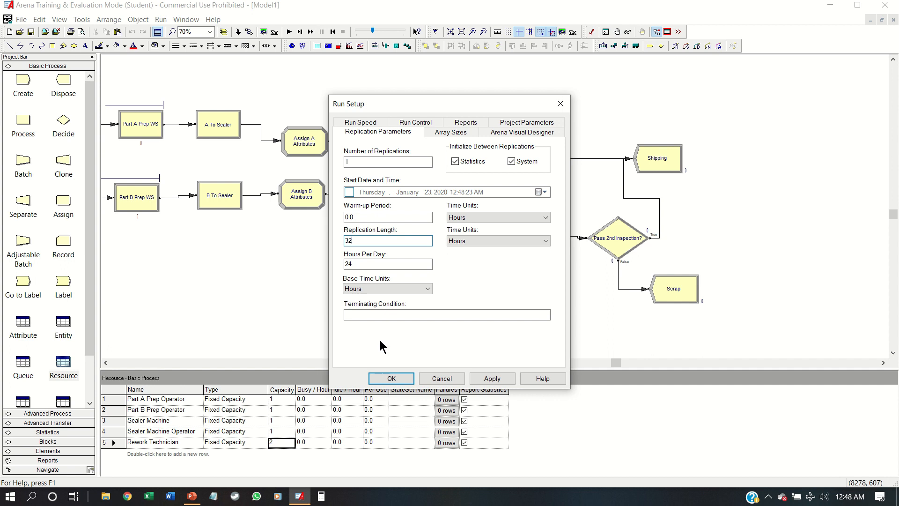
left_click(367, 289)
left_click(368, 316)
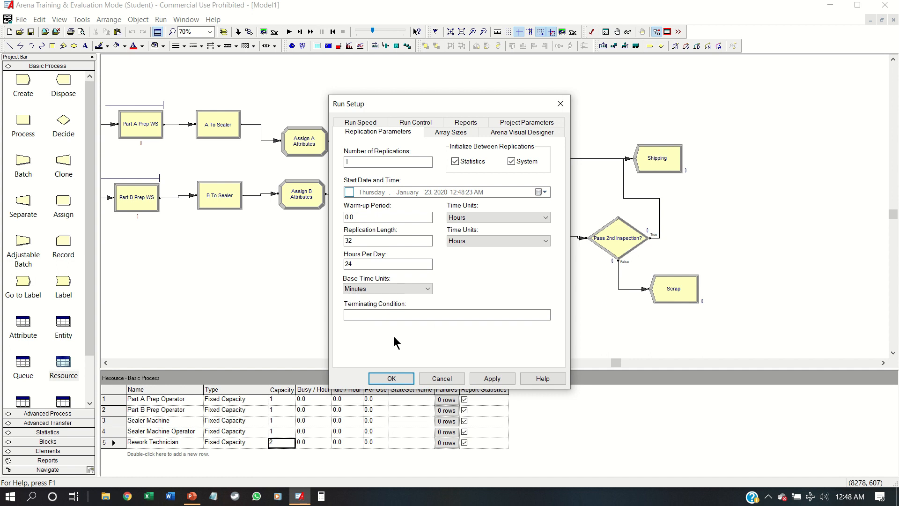
left_click(400, 377)
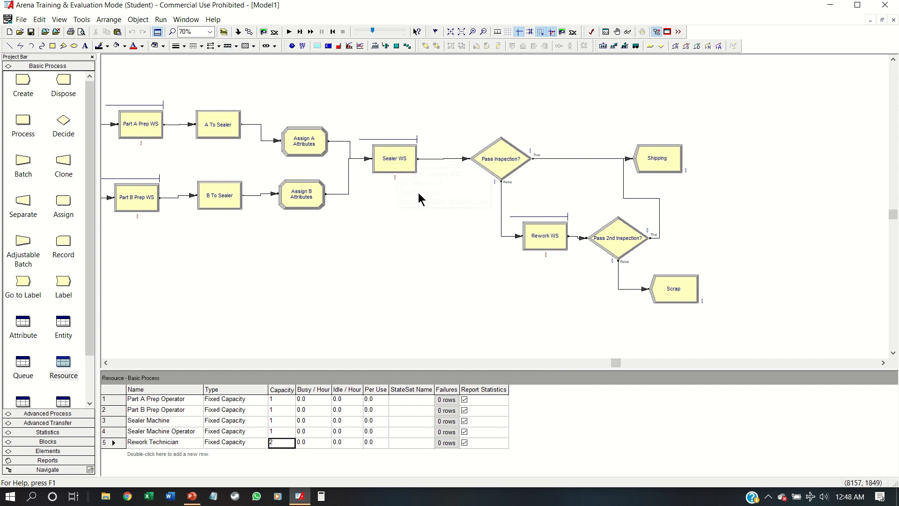
Fit the whole model in view and run the simulation to completion with the animation speed factor raised to 100.
scroll(418, 193, "down", 4)
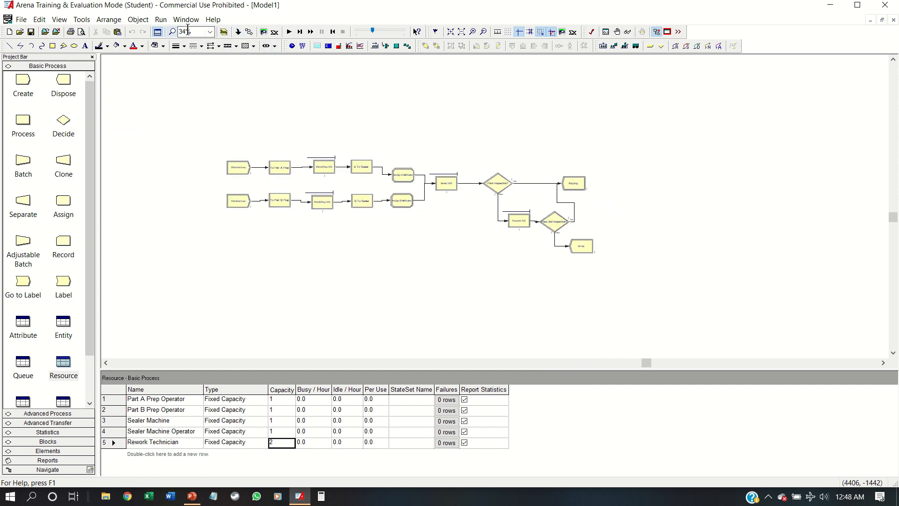
left_click(172, 32)
left_click_drag(221, 154, 607, 268)
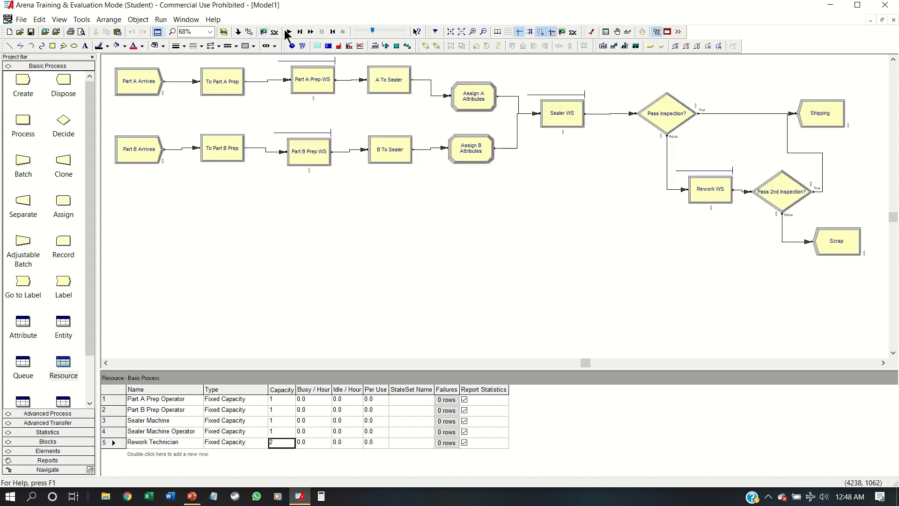
left_click(287, 32)
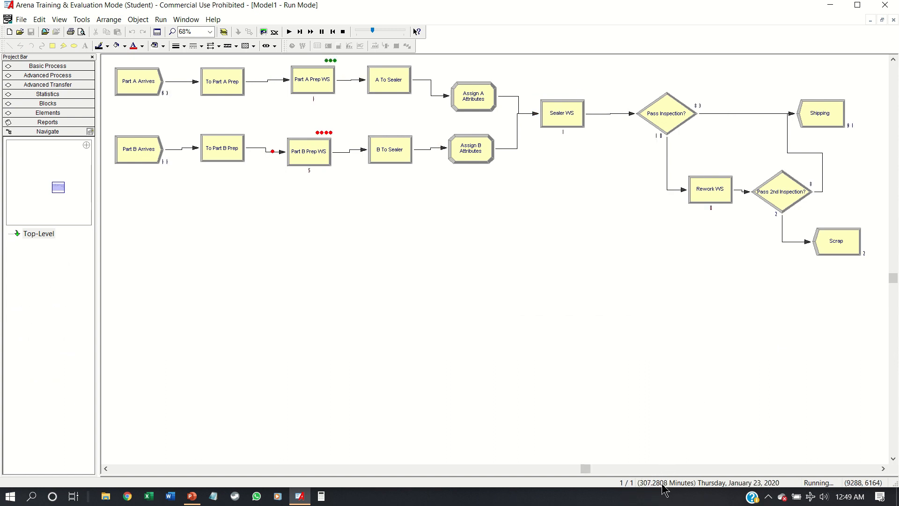
left_click_drag(371, 32, 409, 34)
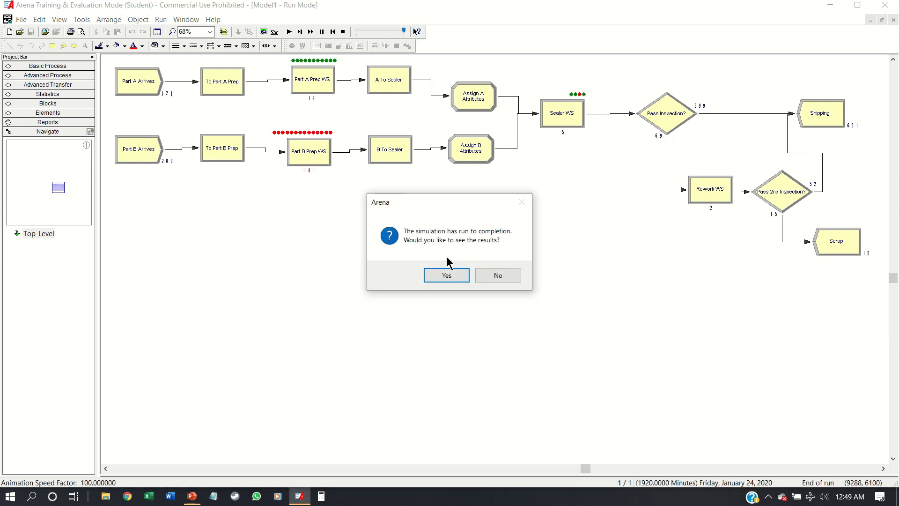
Examine the Resource, Queue and Entity statistics in the Category Overview results, end the run and close the report.
left_click(455, 278)
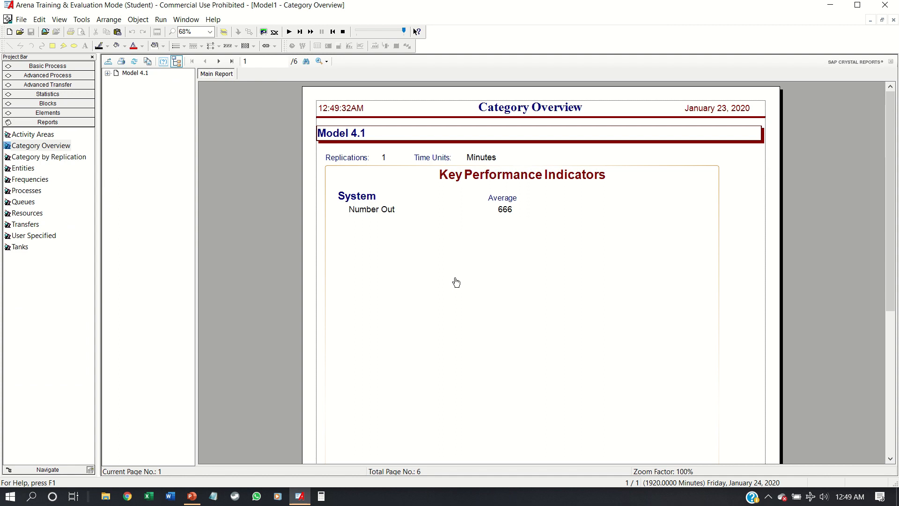
left_click(108, 73)
left_click(141, 99)
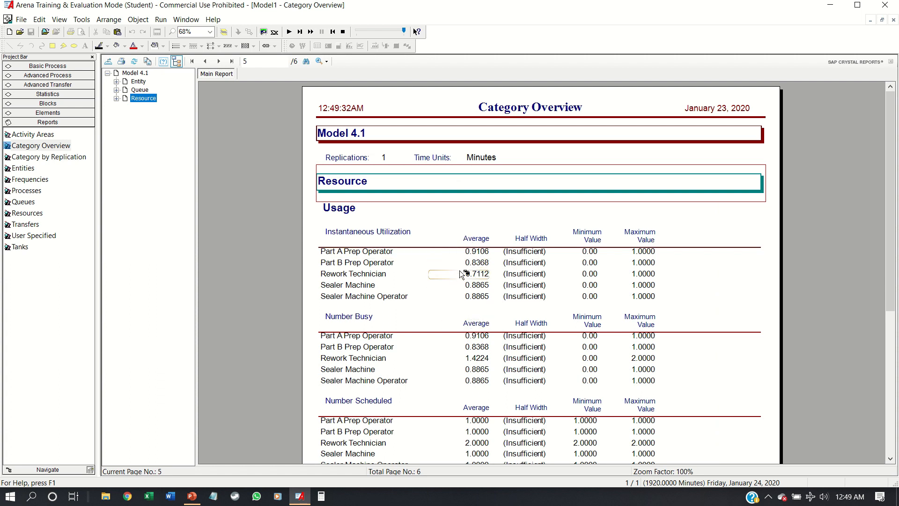
left_click(141, 89)
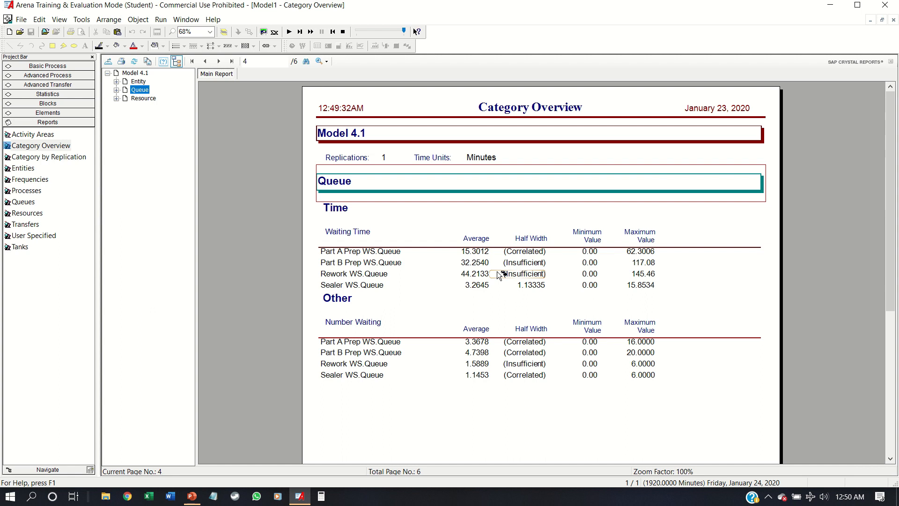
left_click(137, 73)
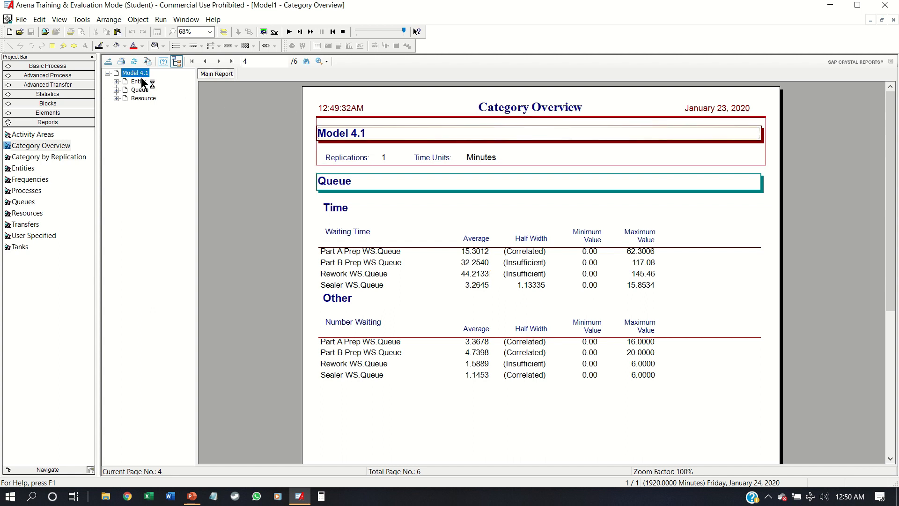
left_click(142, 82)
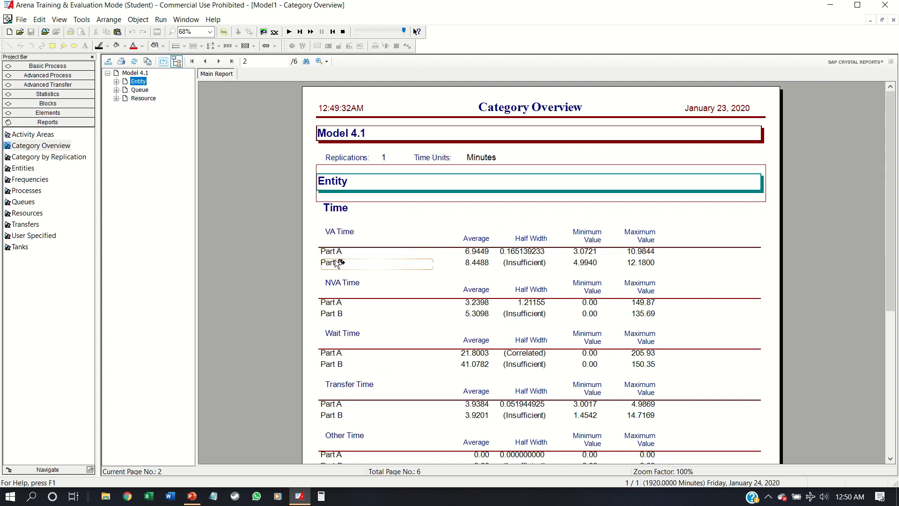
scroll(571, 282, "down", 3)
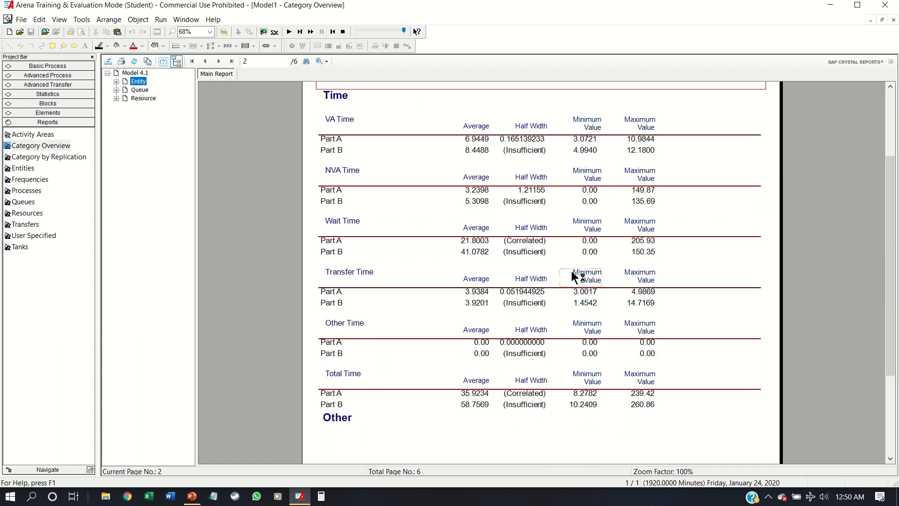
left_click(344, 32)
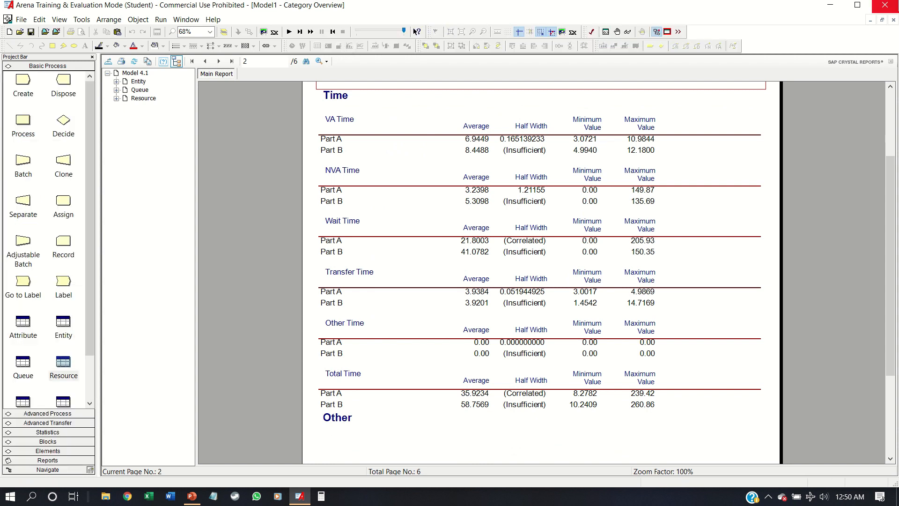
left_click(893, 20)
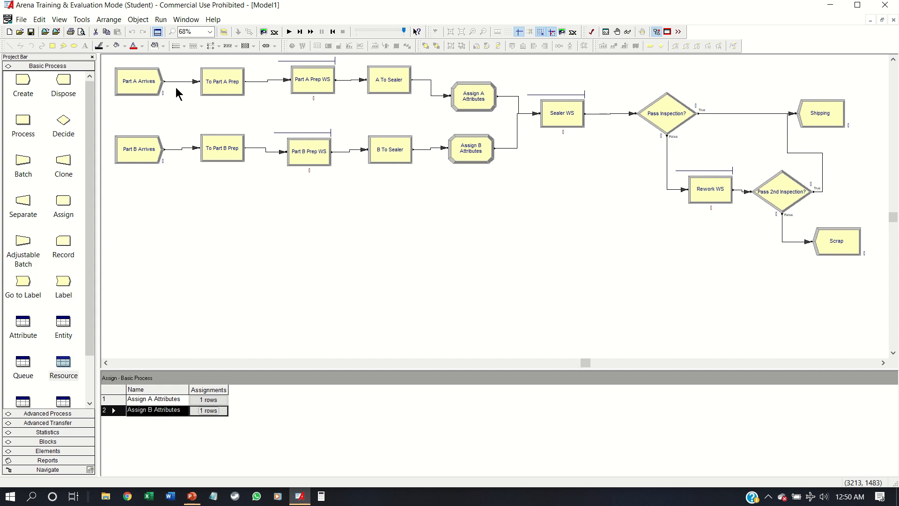
Move Shipping and Scrap farther from the inspections and delete the Assign A Attributes and Assign B Attributes modules with their connections.
left_click_drag(829, 117, 859, 100)
left_click_drag(857, 239, 871, 241)
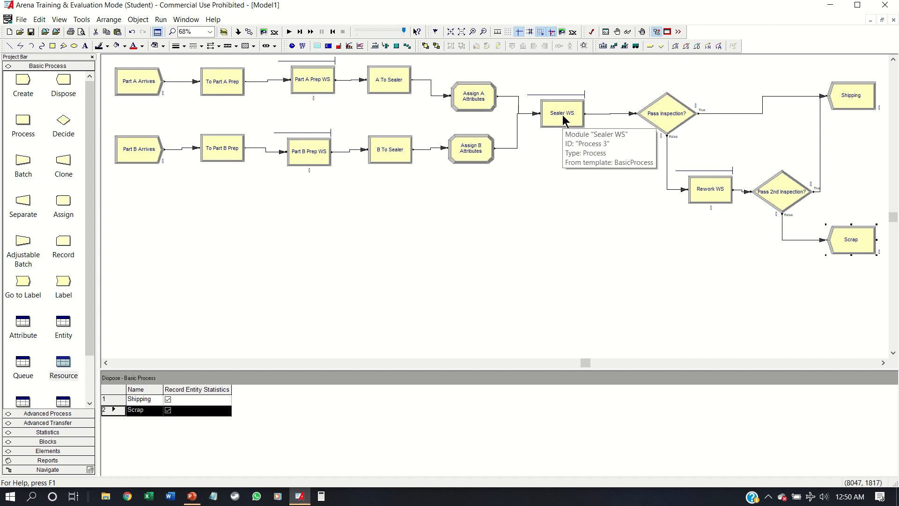
left_click_drag(443, 72, 512, 180)
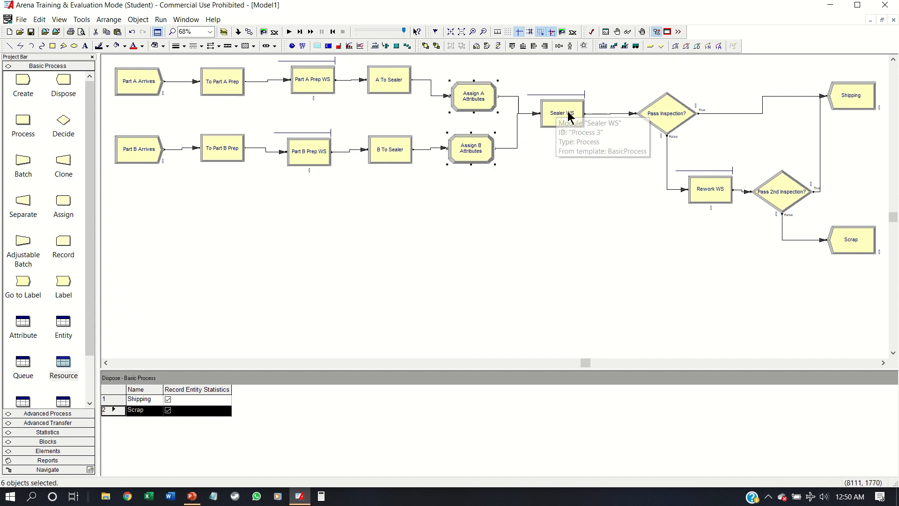
key("Delete")
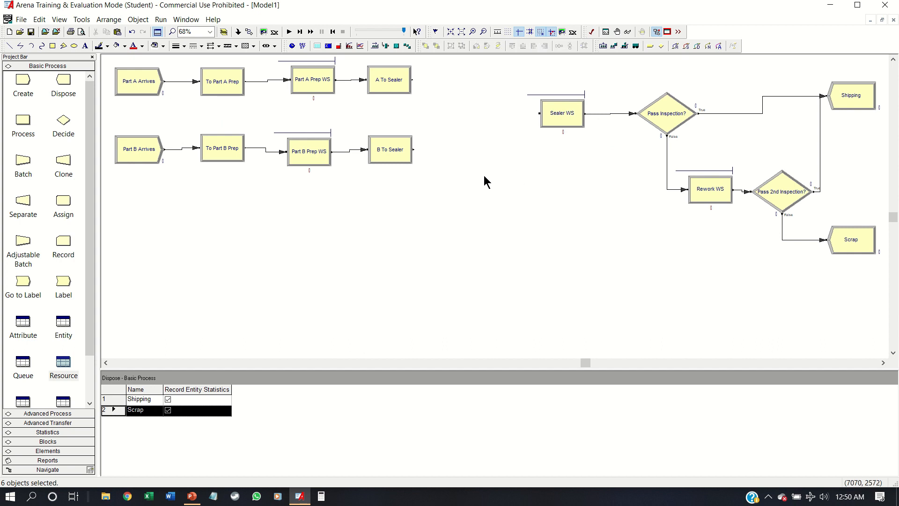
Bring back the two Assign modules below the Part B row and shift the Part A and Part B prep branches farther from the arrivals.
key("ctrl+z")
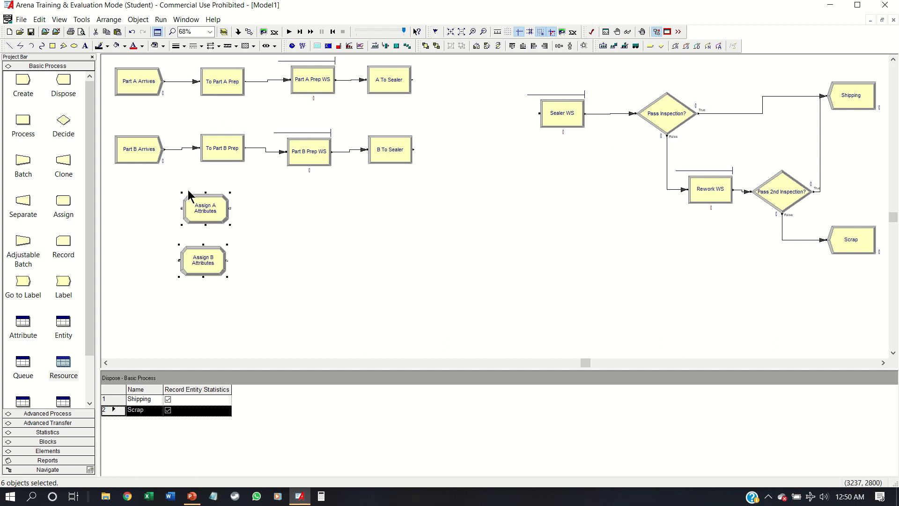
left_click_drag(187, 55, 253, 176)
left_click_drag(467, 183, 192, 63)
key("ctrl+x")
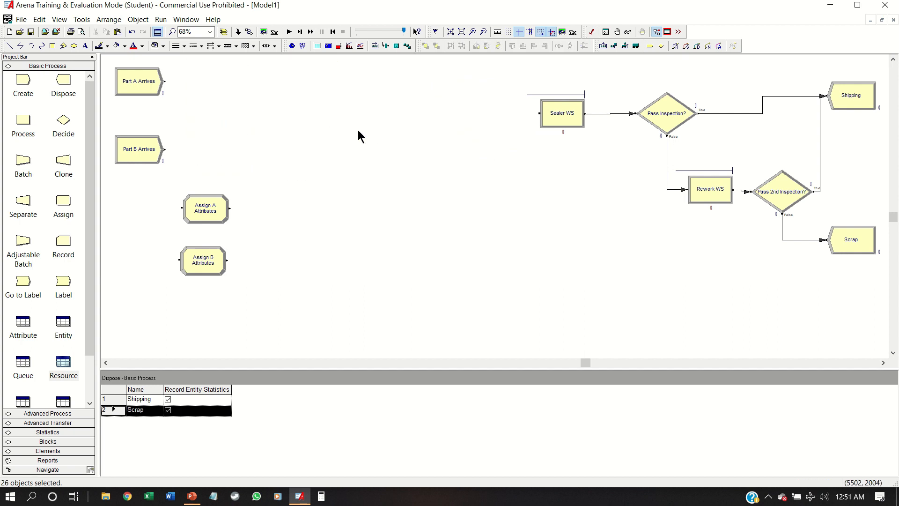
key("ctrl+v")
left_click(288, 67)
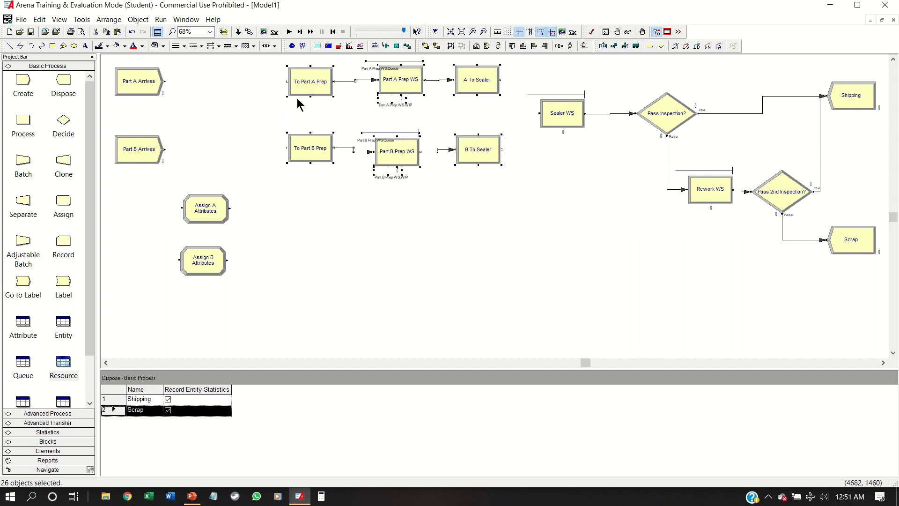
Move the Assign modules between the arrivals and the To Prep modules, and connect each one into its own part's branch.
left_click_drag(268, 323, 137, 173)
left_click_drag(204, 208, 219, 87)
left_click(239, 32)
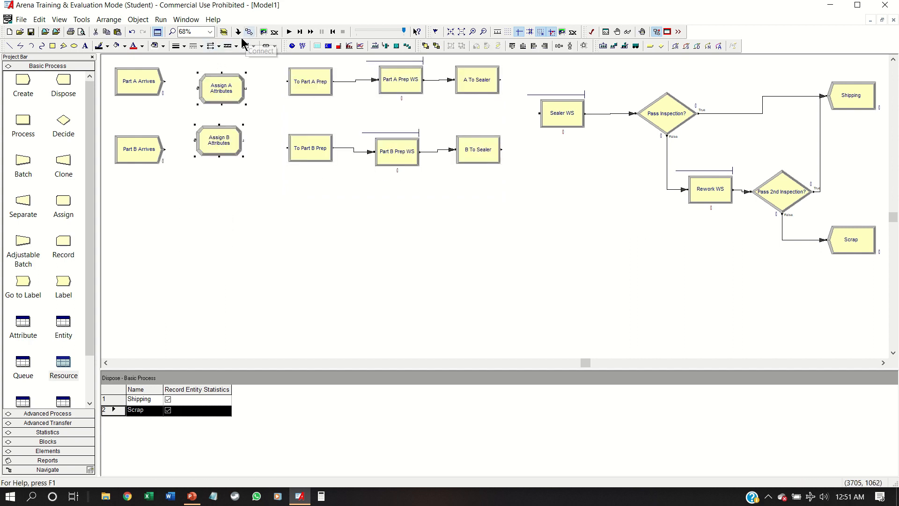
left_click(165, 81)
left_click(197, 88)
double_click(249, 32)
left_click(245, 87)
left_click(287, 82)
left_click(287, 148)
left_click(243, 140)
left_click(196, 140)
left_click(165, 149)
Connect both A To Sealer and B To Sealer to the Sealer WS module.
left_click(501, 149)
left_click(539, 113)
left_click(500, 79)
left_click(538, 113)
key("Escape")
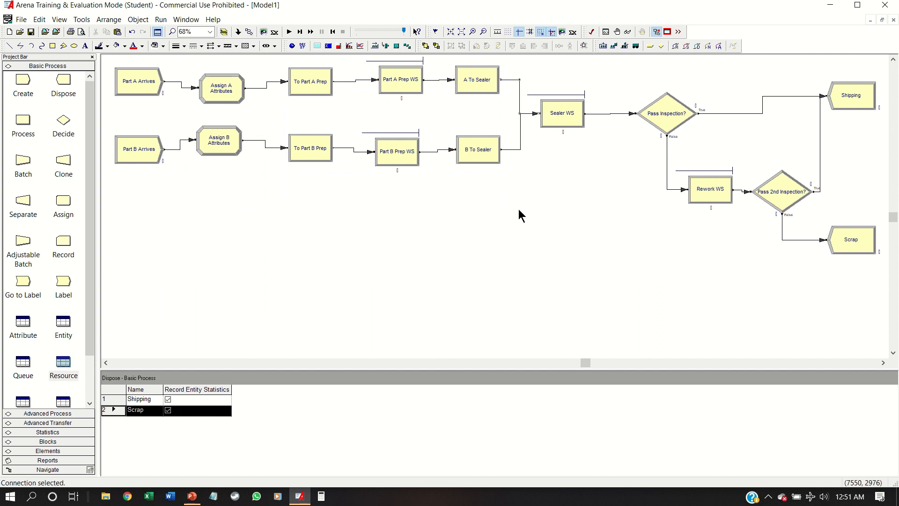
Add an assignment of type Attribute named Arrival Time to the Assign A Attributes module.
double_click(230, 98)
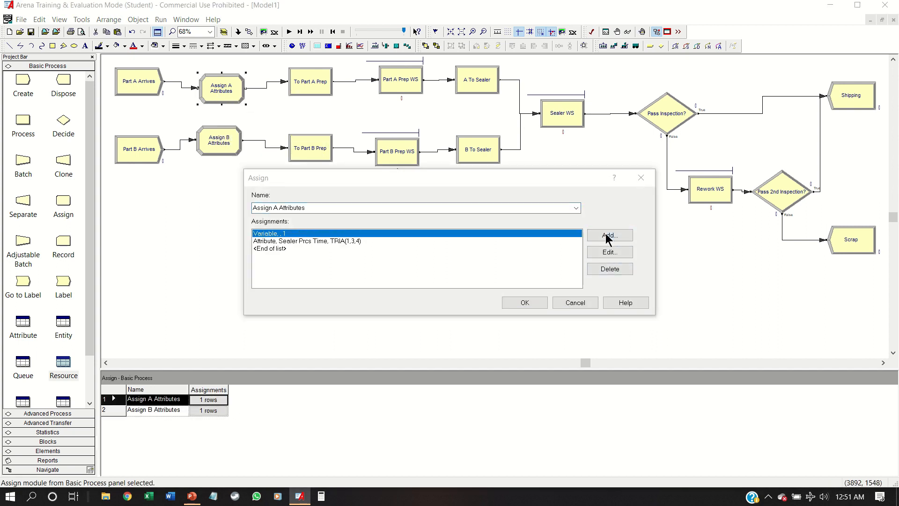
left_click(608, 236)
left_click(334, 234)
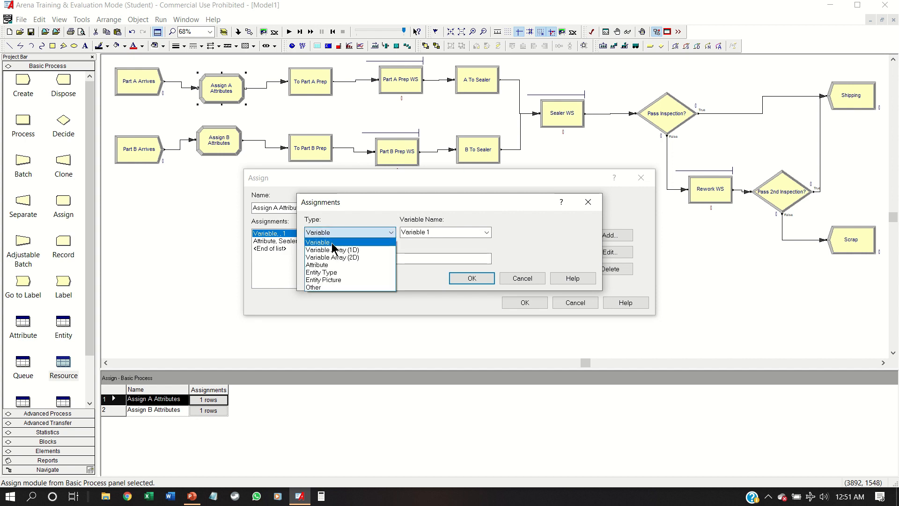
left_click(319, 265)
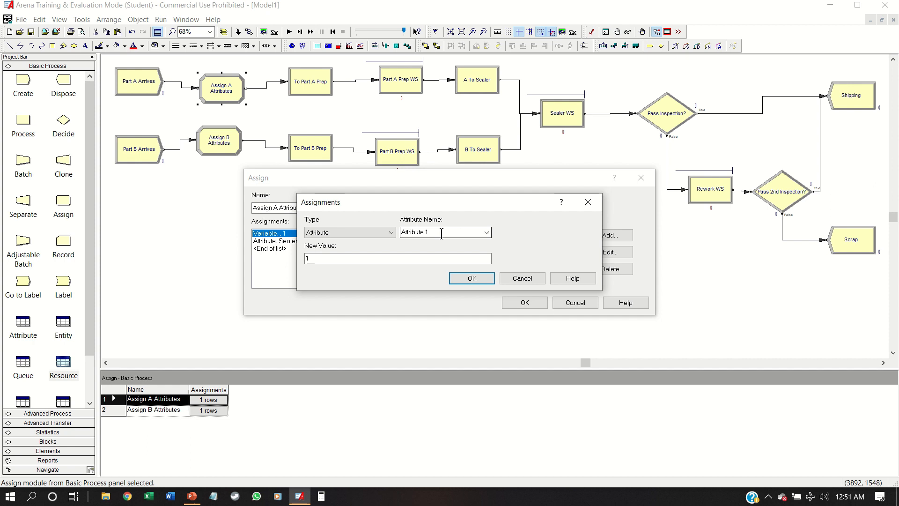
left_click(441, 234)
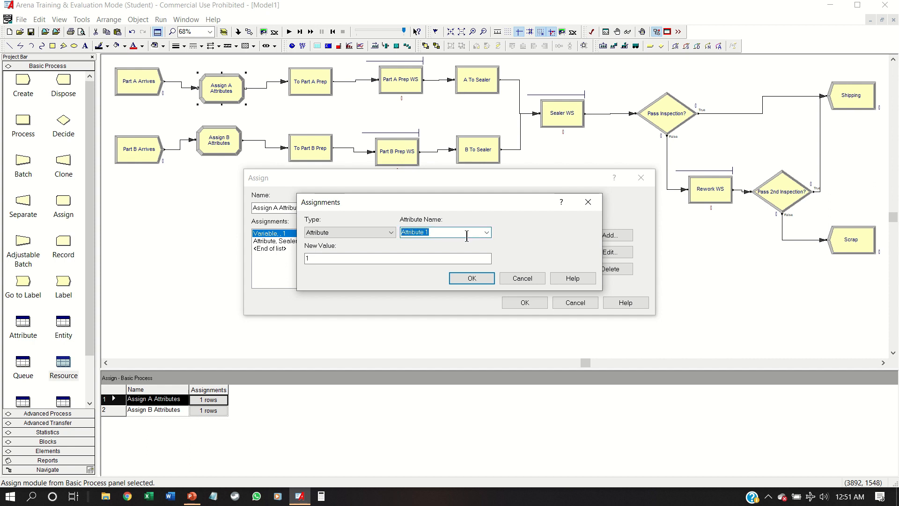
type("Arrival Time")
key("Tab")
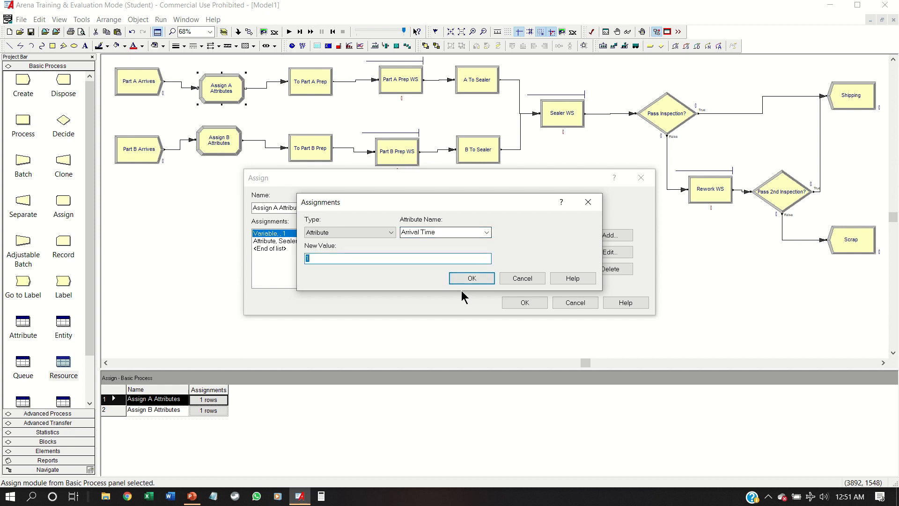
Set the Arrival Time assignment's new value to Current Simulation Time (TNOW) with the Expression Builder and accept the module's changes.
right_click(461, 260)
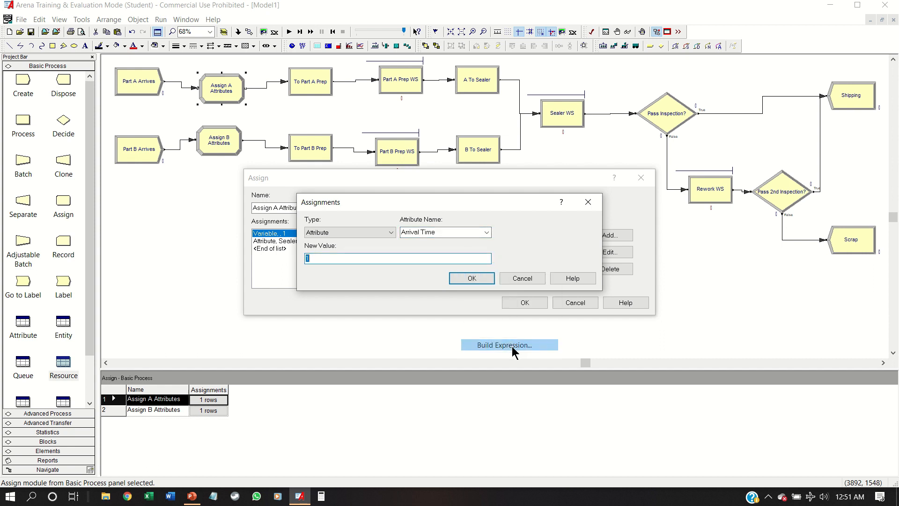
left_click(512, 345)
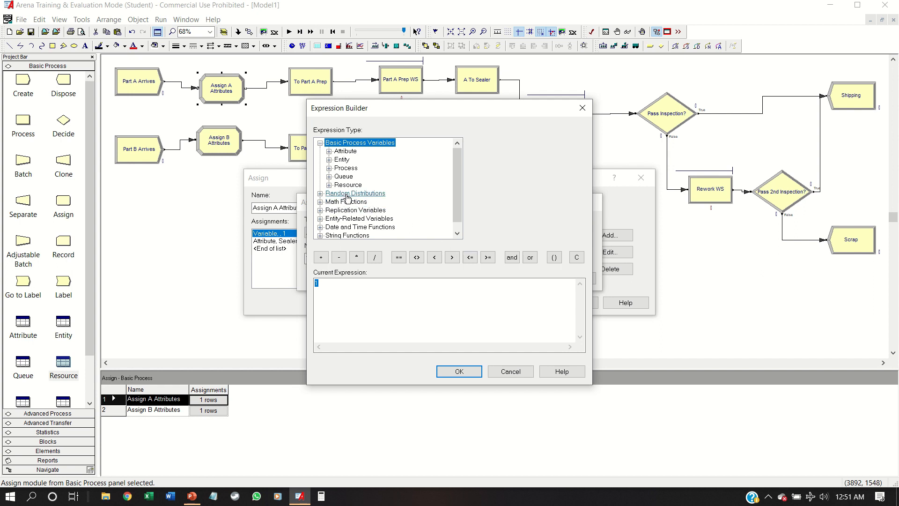
double_click(358, 226)
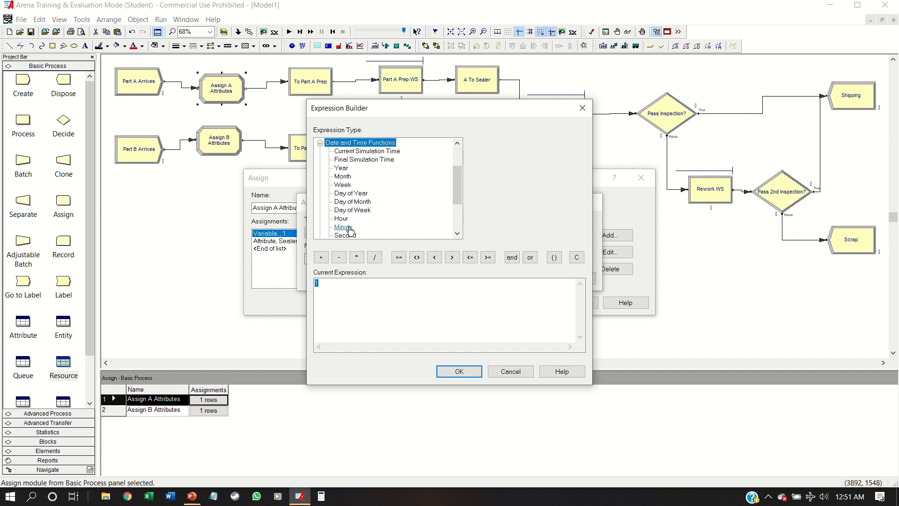
left_click(374, 155)
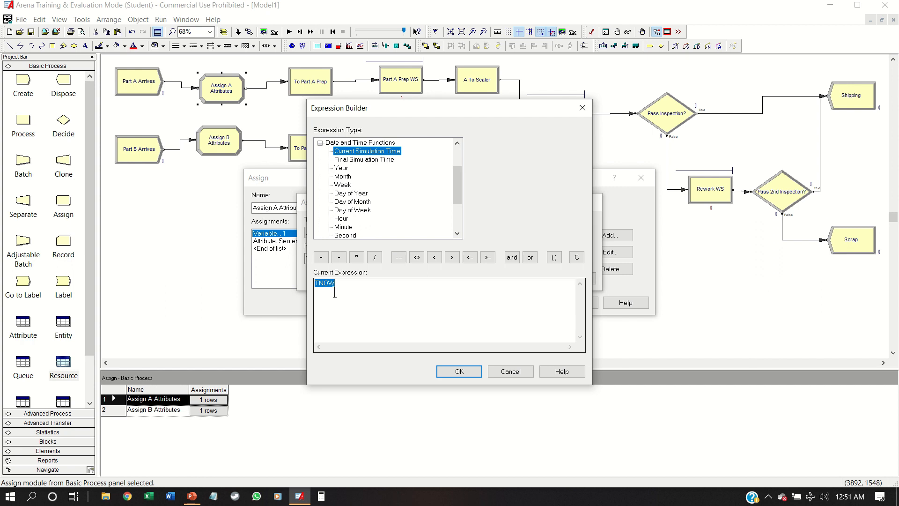
left_click(461, 372)
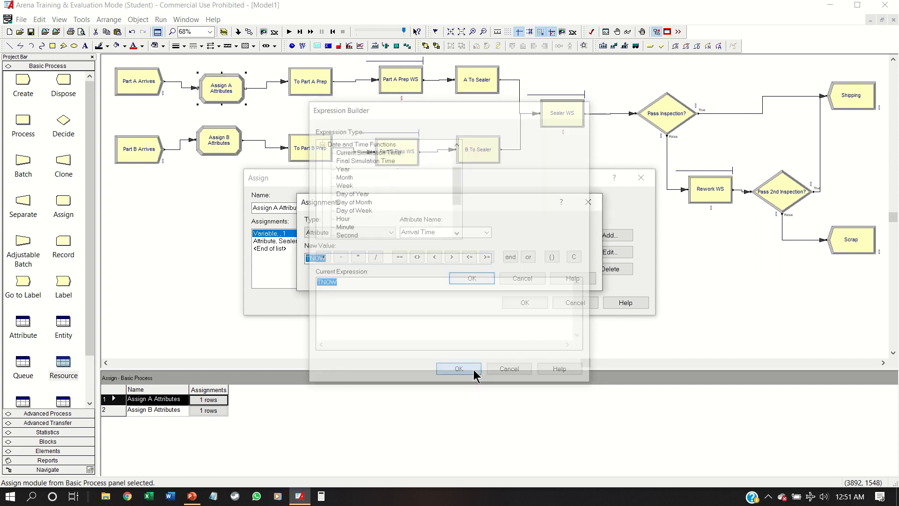
left_click(488, 280)
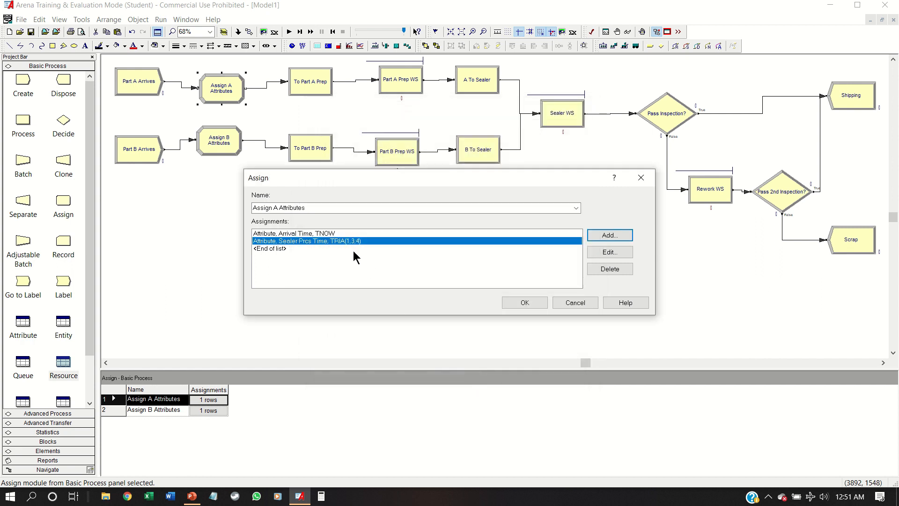
left_click(522, 301)
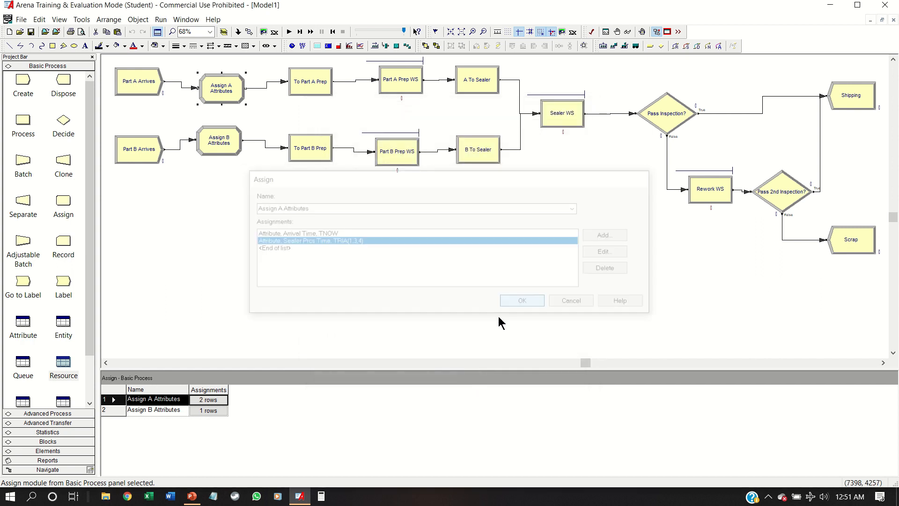
Add a second assignment of type Attribute for Arrival Time to Assign B Attributes, with the same TNOW value as in Assign A Attributes.
left_click(218, 413)
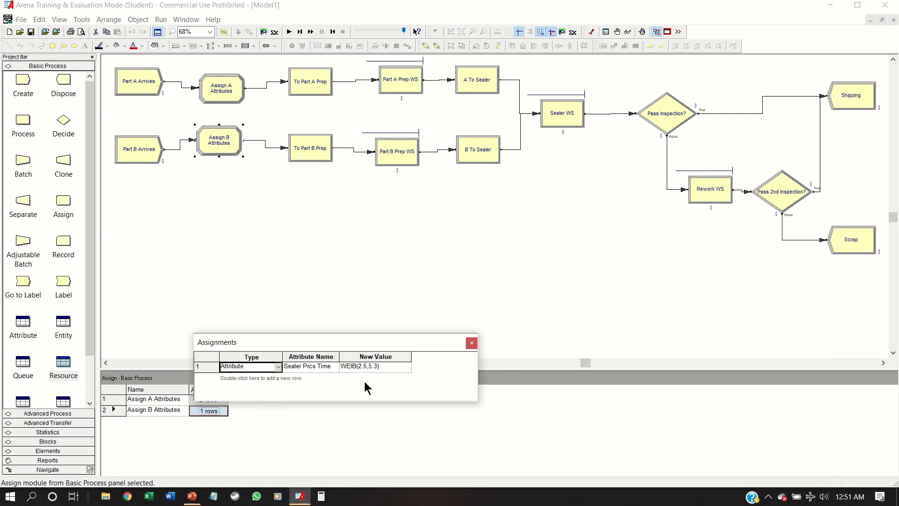
double_click(364, 383)
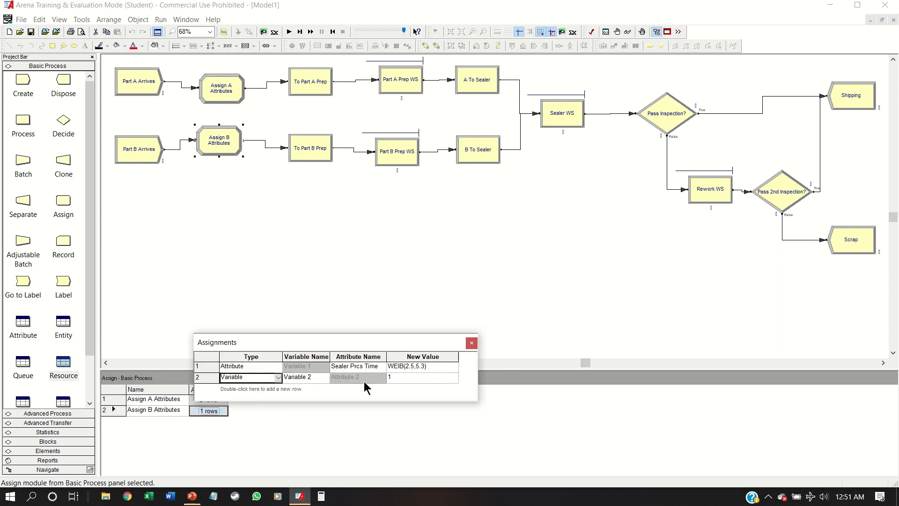
left_click(278, 378)
left_click(245, 412)
left_click(335, 377)
left_click(335, 377)
left_click(335, 378)
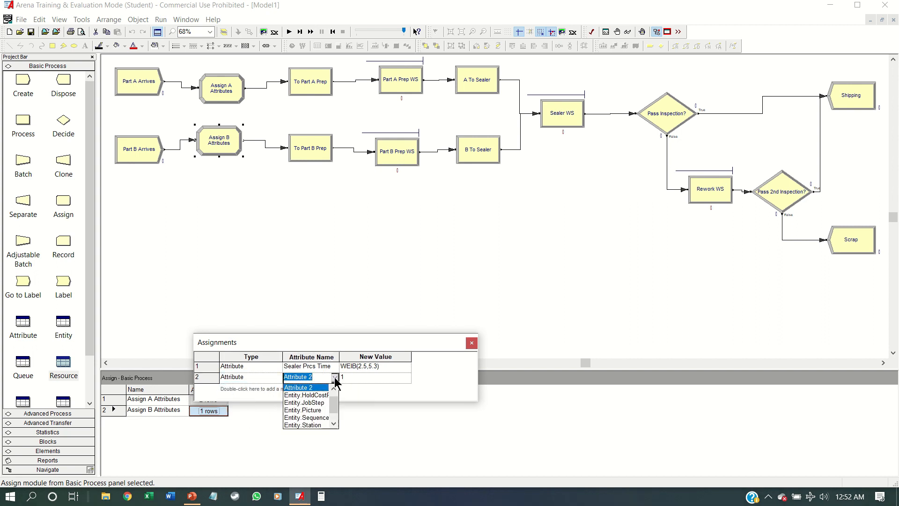
mouse_move(334, 401)
left_mouse_down()
mouse_move(336, 420)
mouse_move(333, 396)
left_mouse_up()
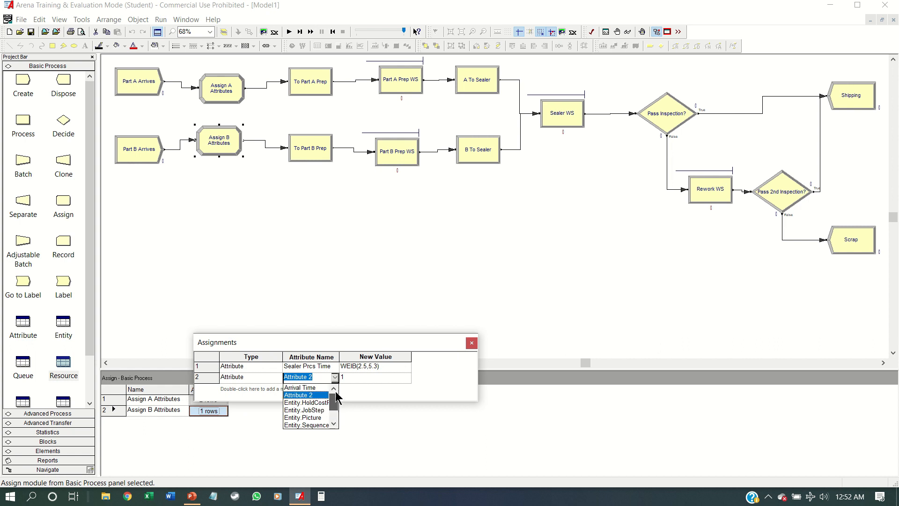
left_click(299, 388)
left_click(385, 380)
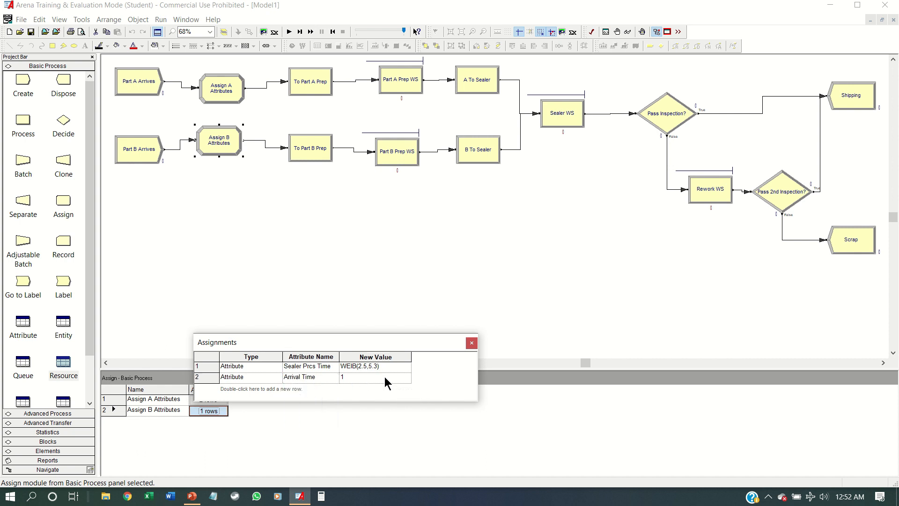
type("T")
left_click(471, 343)
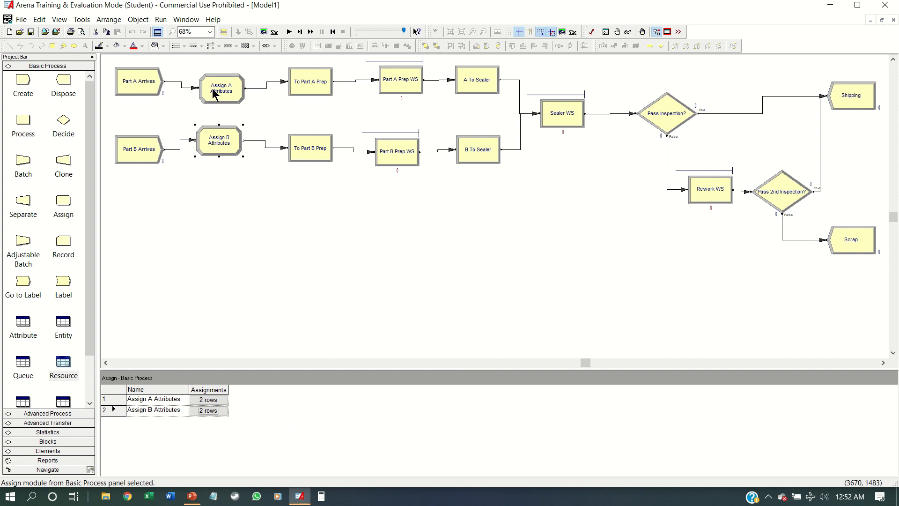
Move Shipping and Scrap farther from the inspections and insert a Record module between the true exit of Pass Inspection? and Shipping.
left_click(884, 363)
left_click(670, 114)
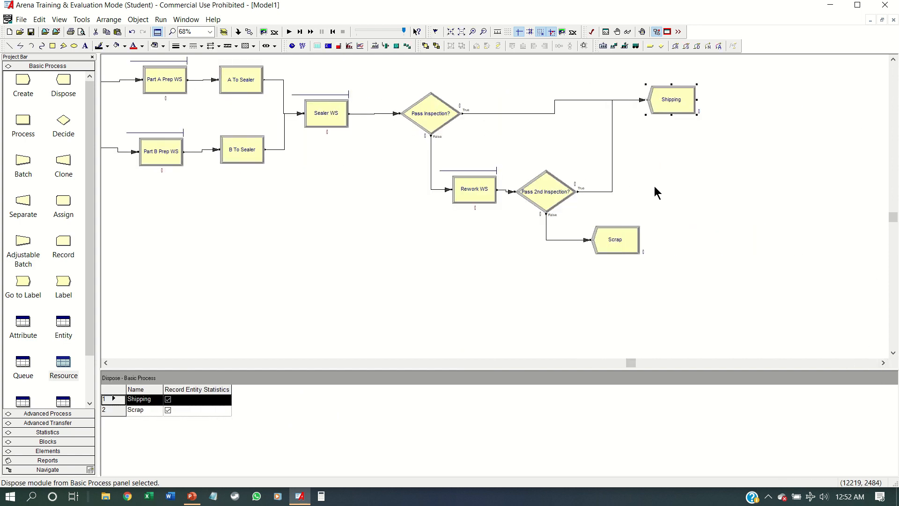
left_click_drag(634, 241, 698, 241)
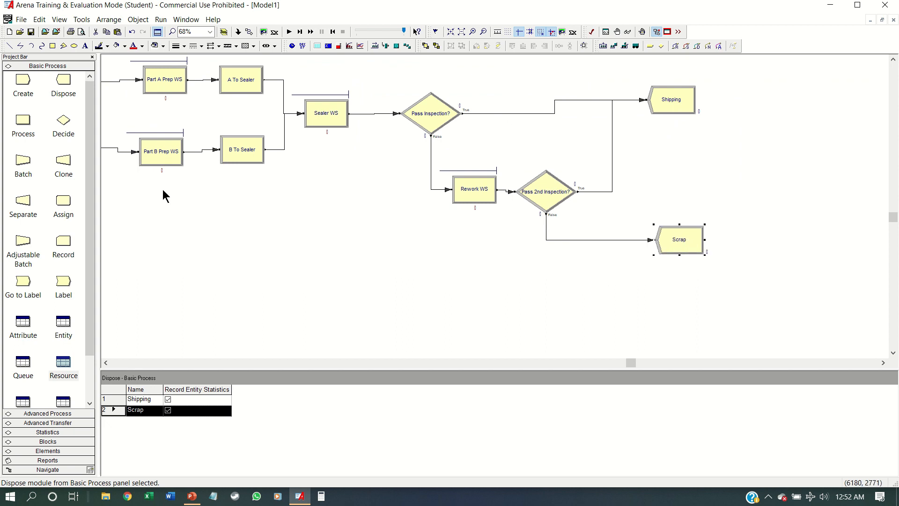
left_click_drag(63, 244, 562, 106)
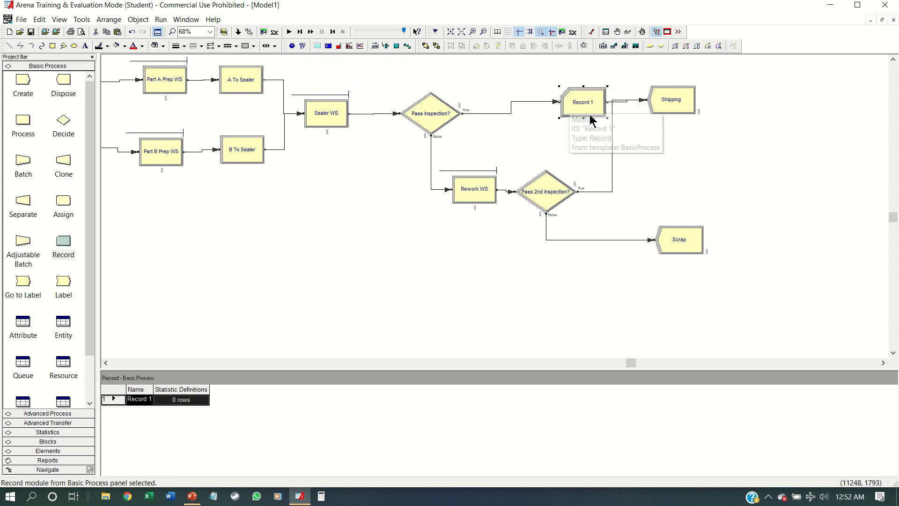
Name the new Record module Record FTT Stats and add a Count statistic with value 1 and counter name Number FTT.
double_click(593, 107)
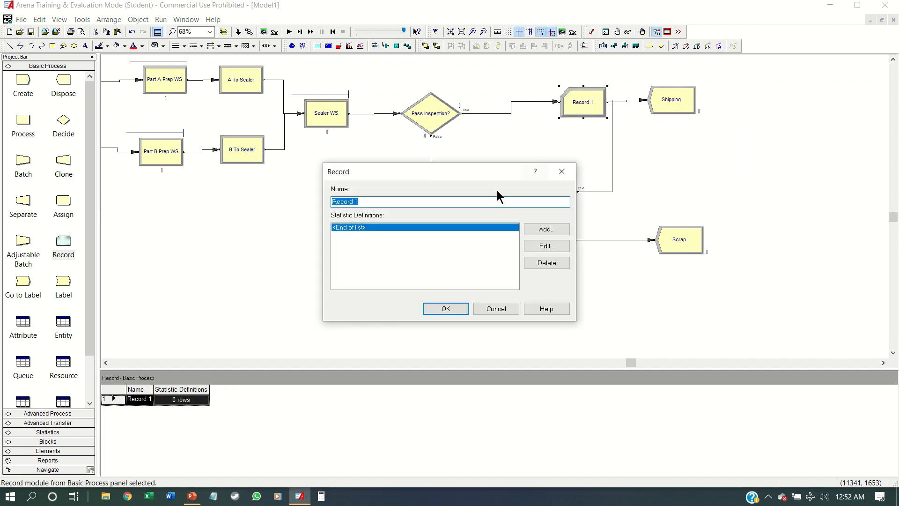
left_click(440, 201)
left_click(546, 229)
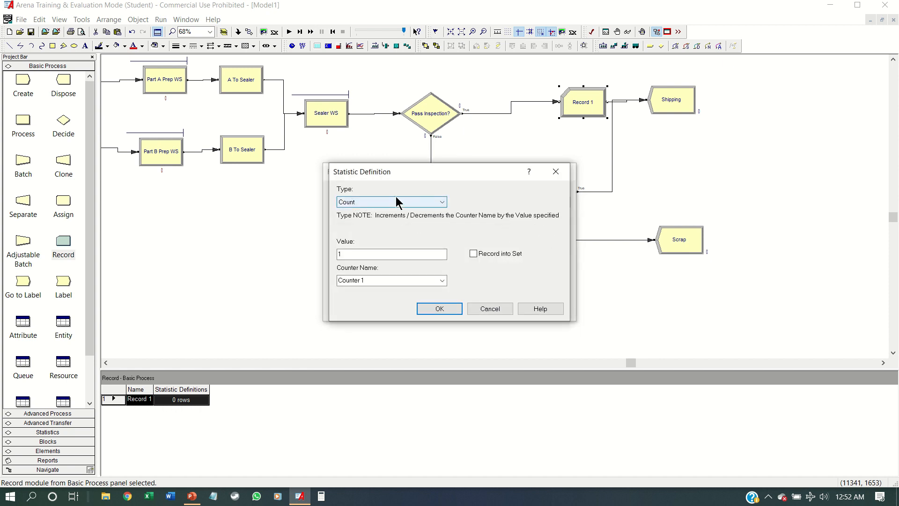
left_click(422, 280)
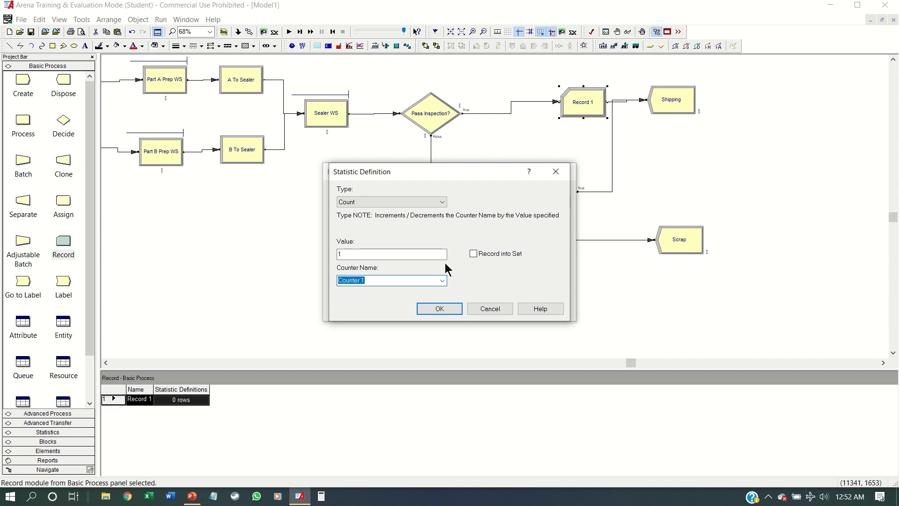
type("Number FTT")
left_click(439, 309)
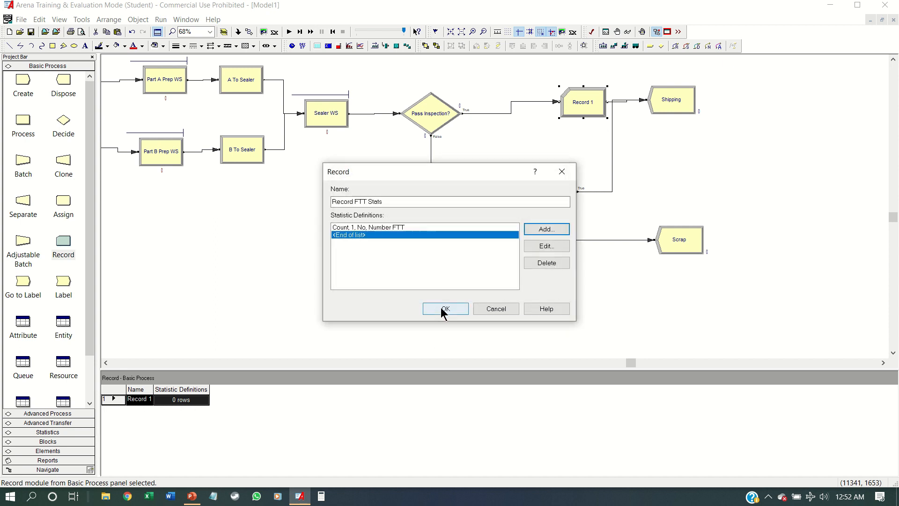
Add a Time Interval statistic on Arrival Time with tally name FTT TIS to Record FTT Stats, and accept the module's changes.
left_click(546, 229)
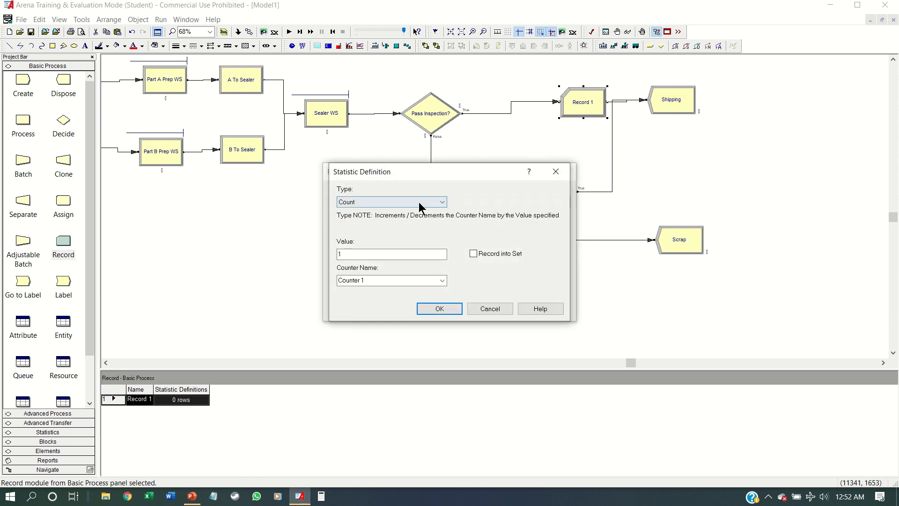
left_click(441, 202)
left_click(357, 227)
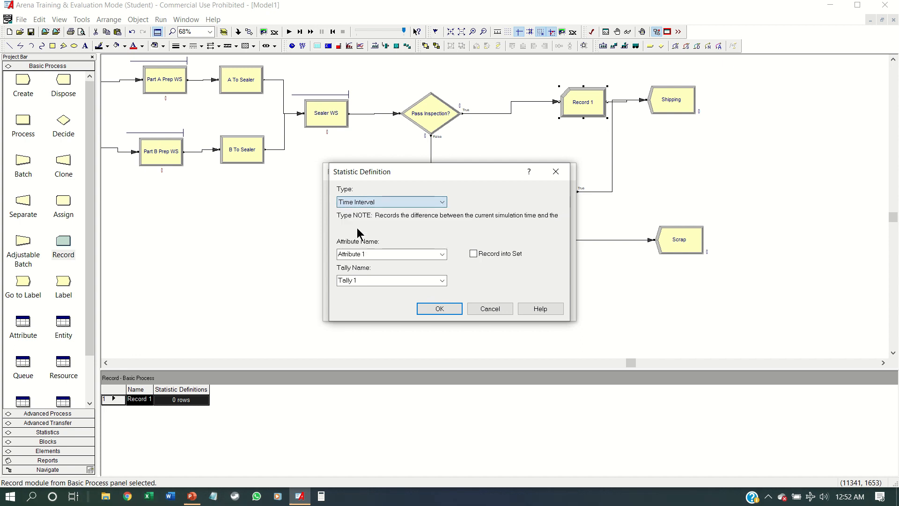
left_click(442, 254)
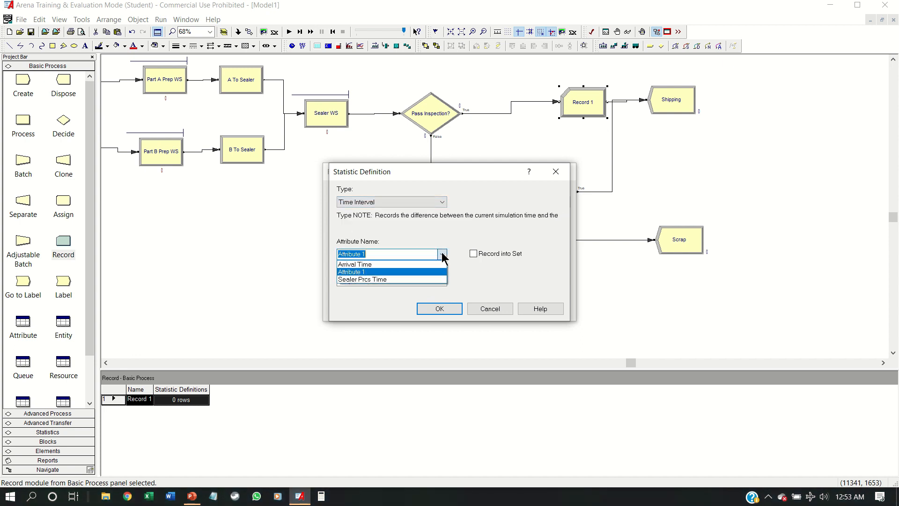
left_click(378, 264)
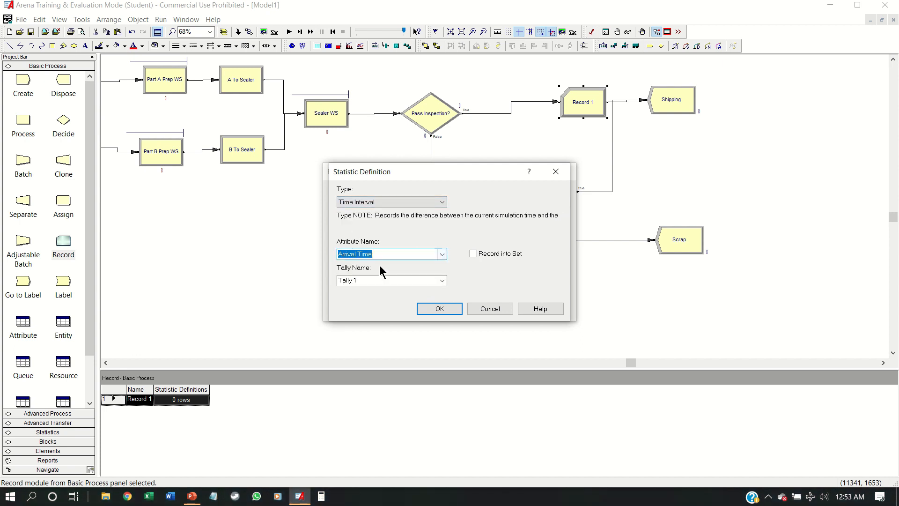
left_click(366, 280)
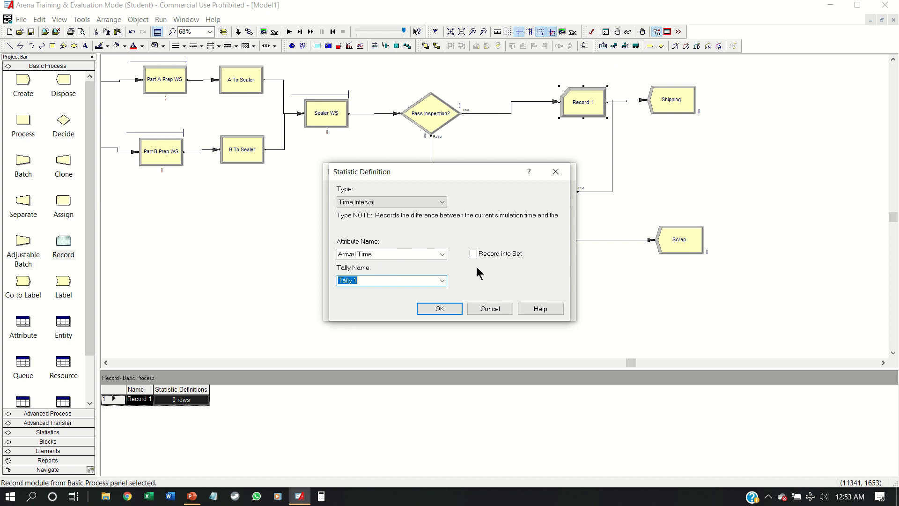
type("FTT TIS")
left_click(439, 310)
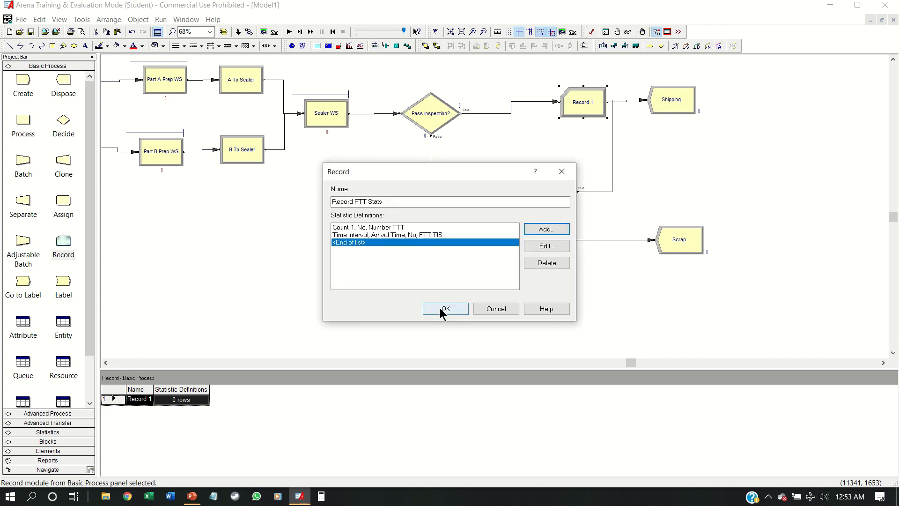
left_click(445, 309)
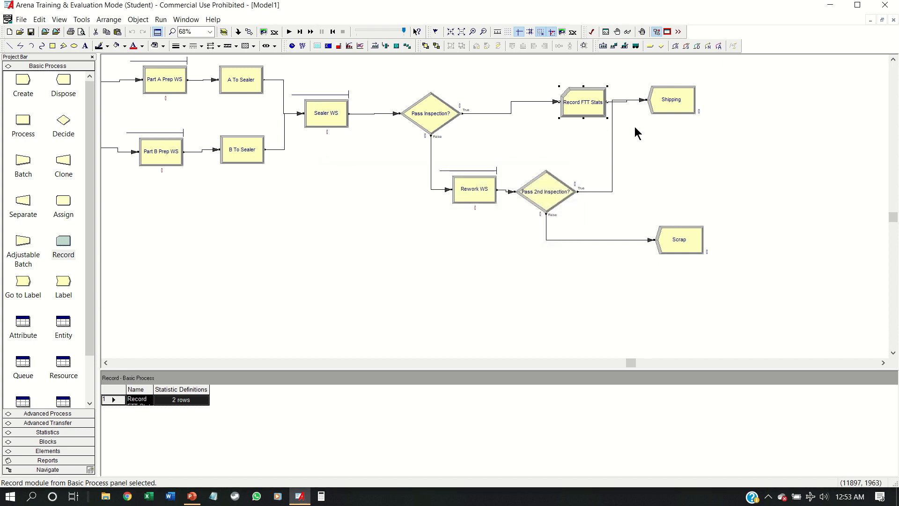
Move Shipping farther from Record FTT Stats and paste two copies of that Record module, one before Scrap and one on the Shipping branch.
left_click(683, 94)
left_click_drag(682, 94, 722, 98)
left_click(599, 101)
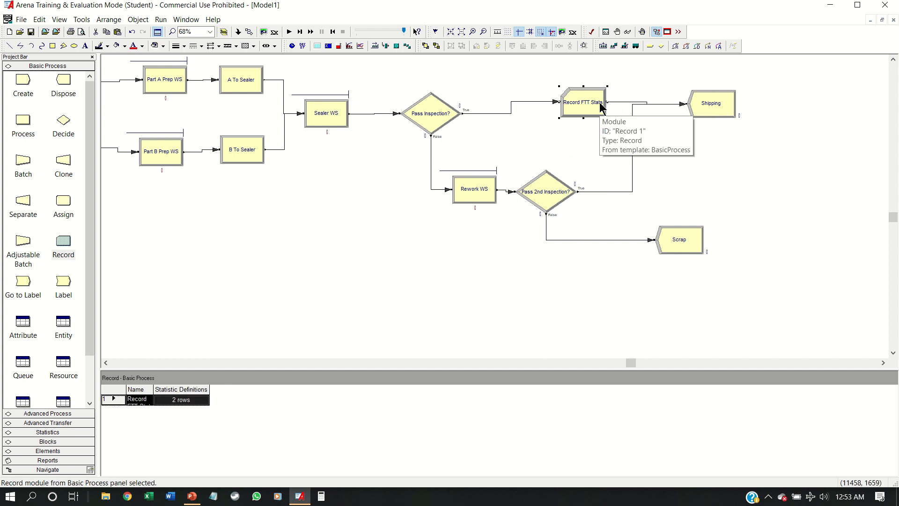
key("ctrl+v")
left_click(583, 221)
key("ctrl+v")
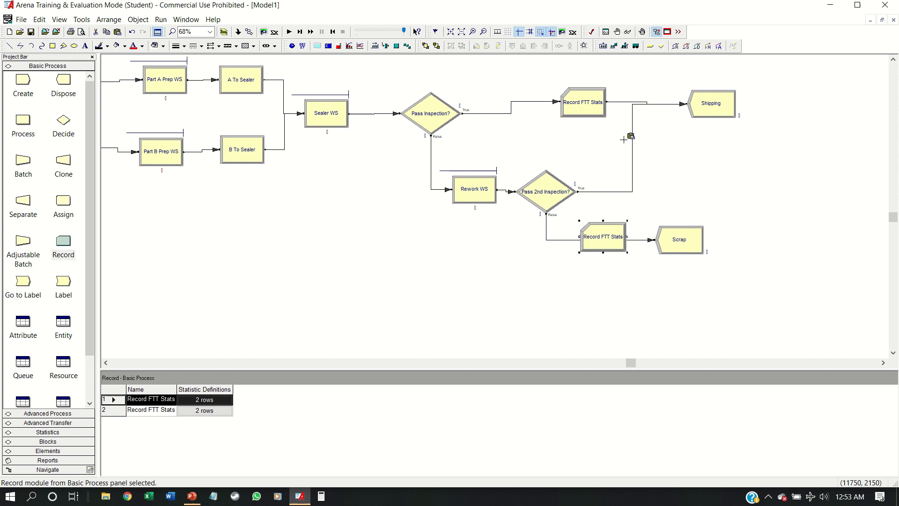
left_click(613, 143)
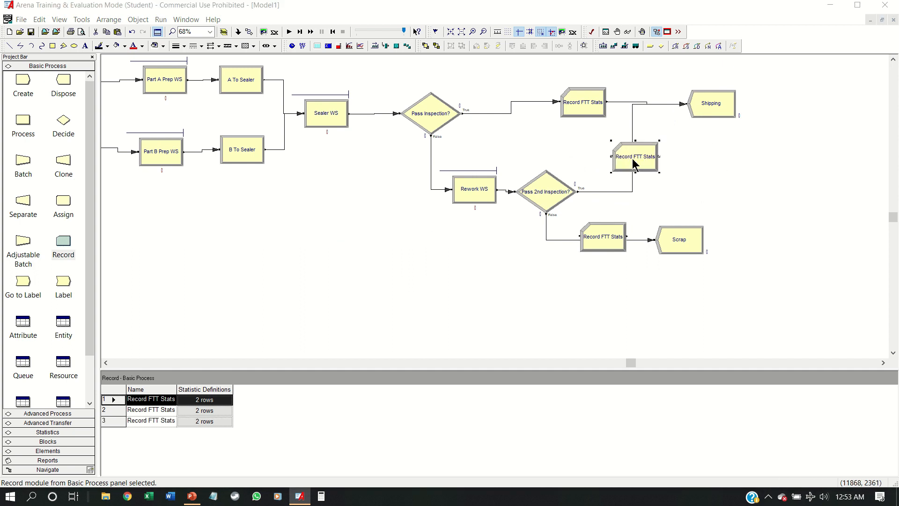
Rename the copy on the Shipping branch as Record Salvage Stats and set its counter name to Number Salvaged.
double_click(634, 161)
double_click(360, 202)
type("Salvage Stats")
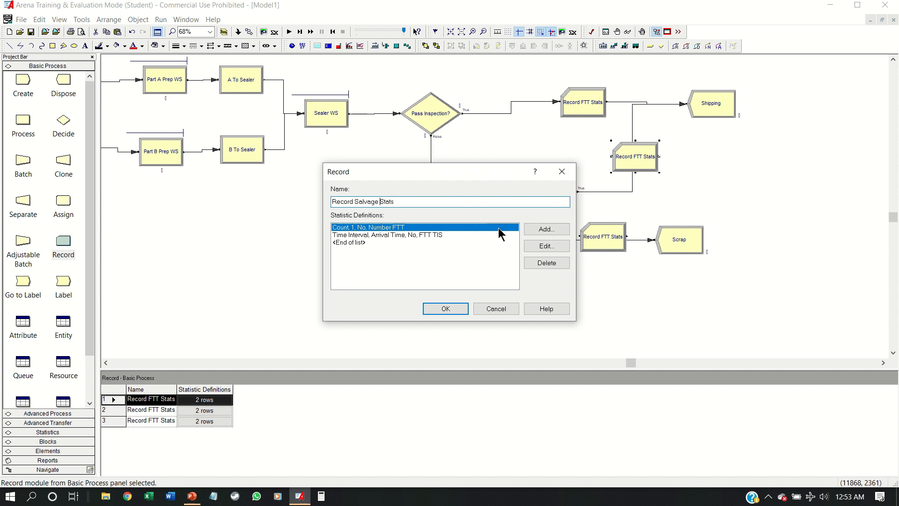
double_click(502, 229)
left_click(375, 280)
double_click(375, 280)
type("Salvaged")
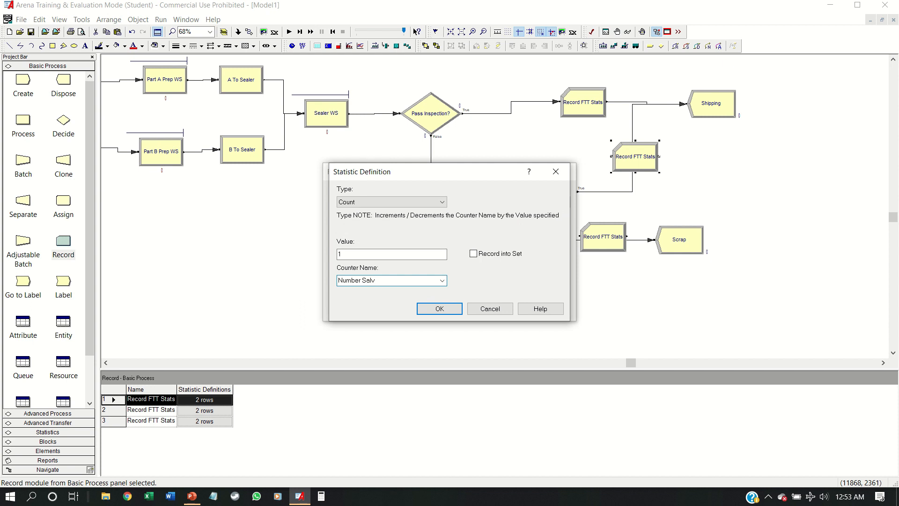
left_click(450, 310)
Set the Time Interval tally name of Record Salvage Stats to Salvaged TIS and accept the module's changes.
double_click(422, 234)
left_click(339, 281)
double_click(339, 281)
type("Salvaged TIS")
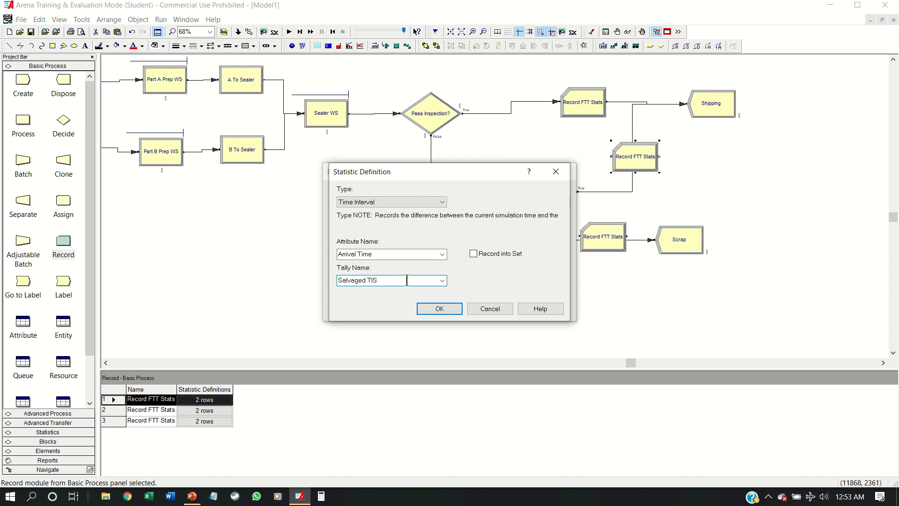
left_click(443, 308)
left_click(456, 312)
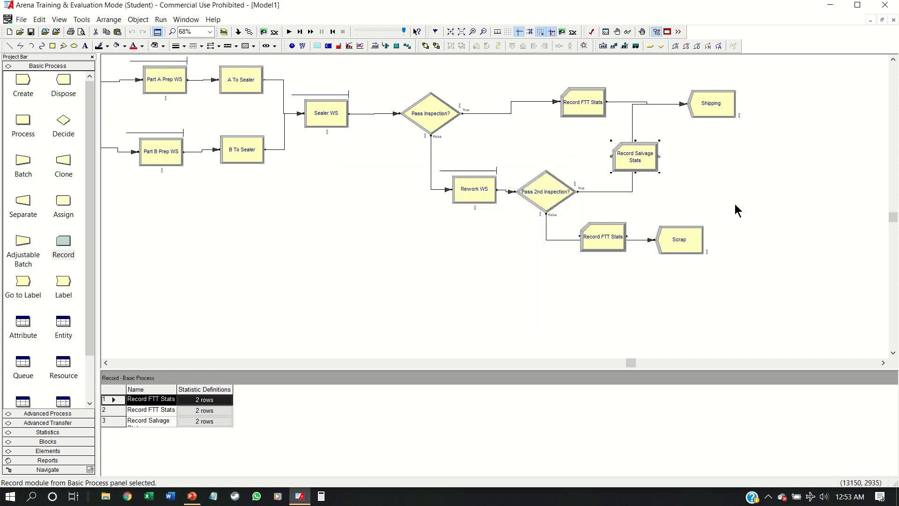
Rename the Record copy before Scrap as Record Scrap Stats and set its counter name to Number Scapped.
double_click(611, 241)
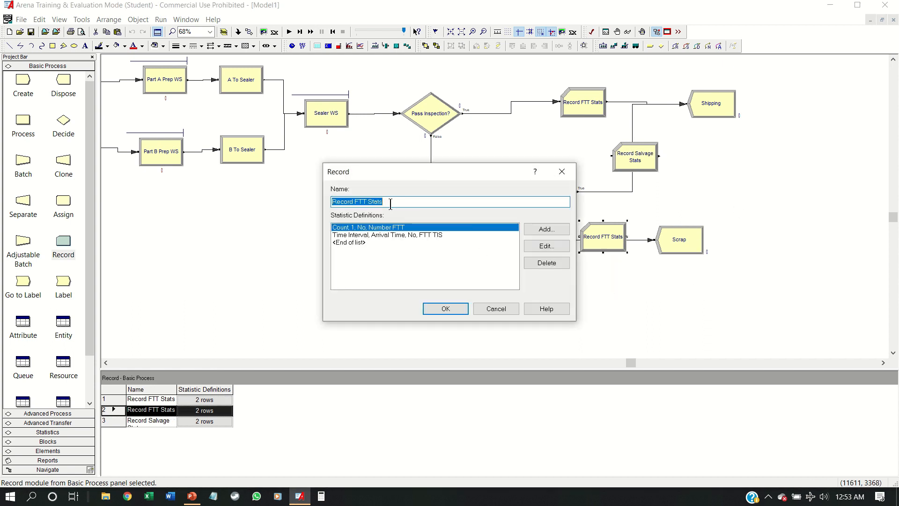
double_click(359, 203)
type("Scrap")
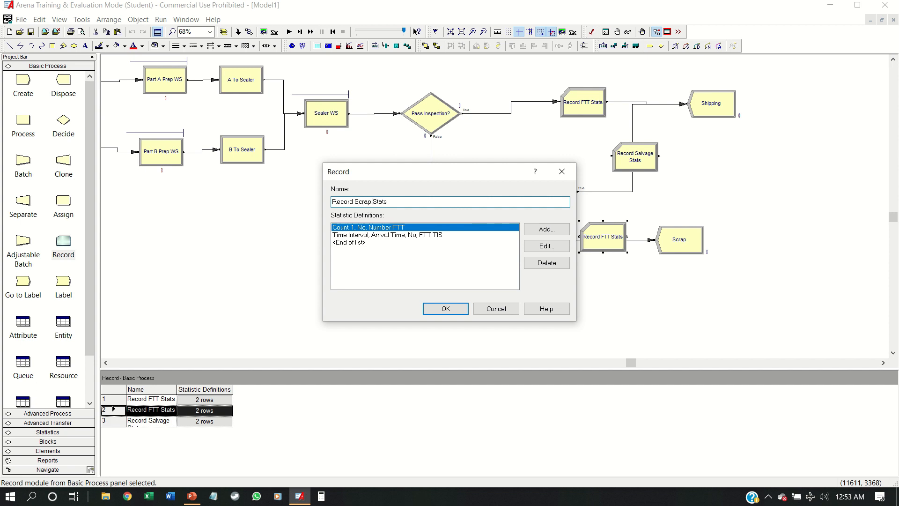
double_click(467, 229)
left_click(385, 280)
double_click(368, 280)
type("Scapped")
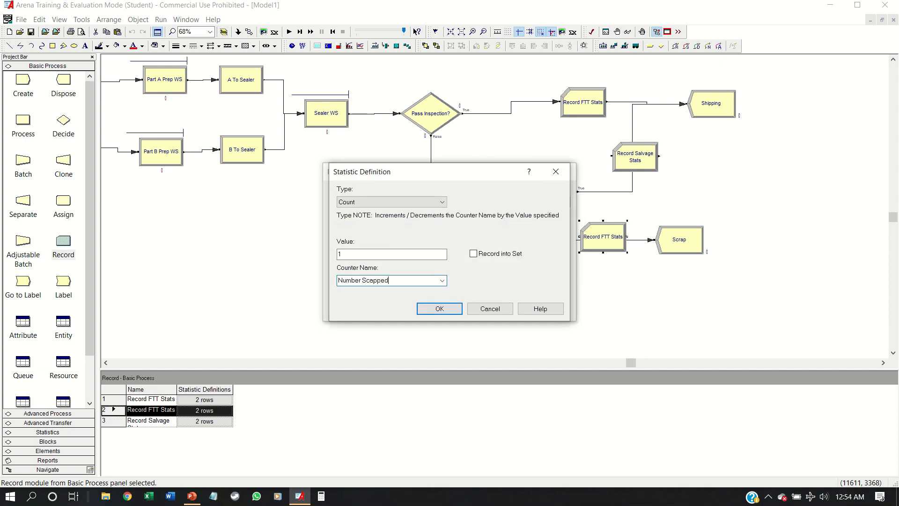
left_click(440, 309)
Set the Time Interval tally name of Record Scrap Stats to Scrap TIS and accept the module's changes.
double_click(398, 237)
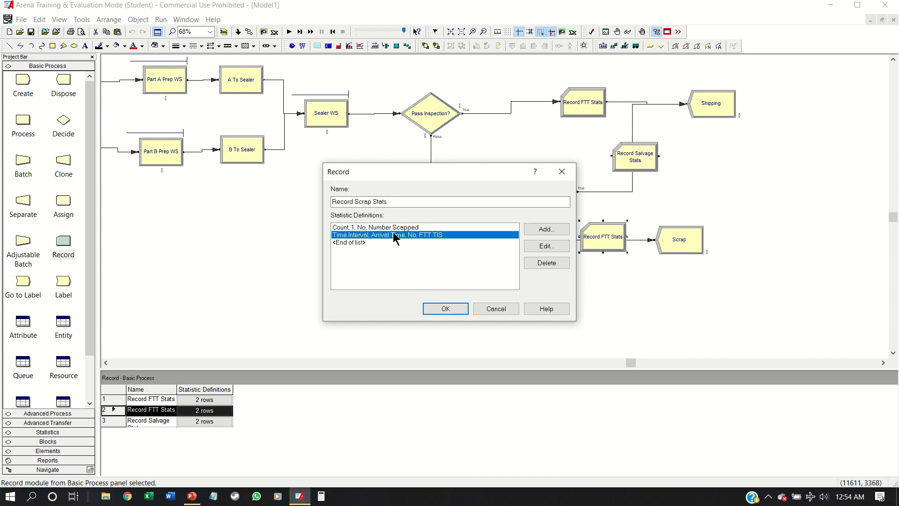
left_click(342, 280)
type("Scrap TIS")
left_click(424, 307)
left_click(445, 308)
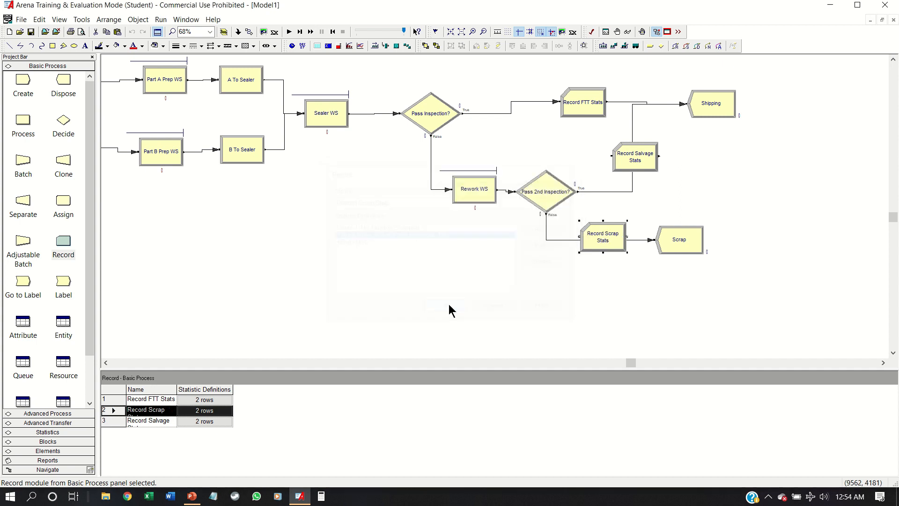
left_click(623, 313)
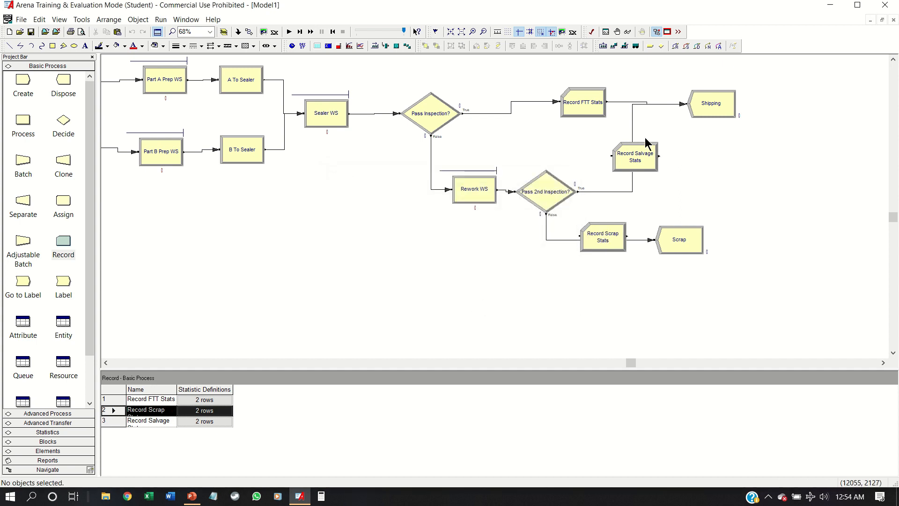
Nudge Record FTT Stats and Record Salvage Stats, and delete the connections from Pass 2nd Inspection? to Shipping and Scrap.
left_click(604, 112)
left_click_drag(604, 113, 606, 111)
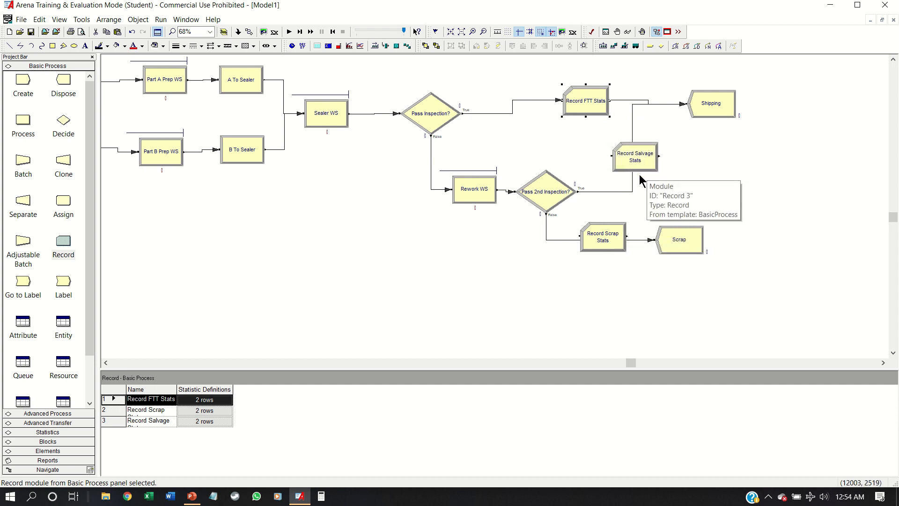
mouse_move(648, 164)
left_mouse_down()
mouse_move(707, 164)
mouse_move(647, 164)
left_mouse_up()
left_click(633, 192)
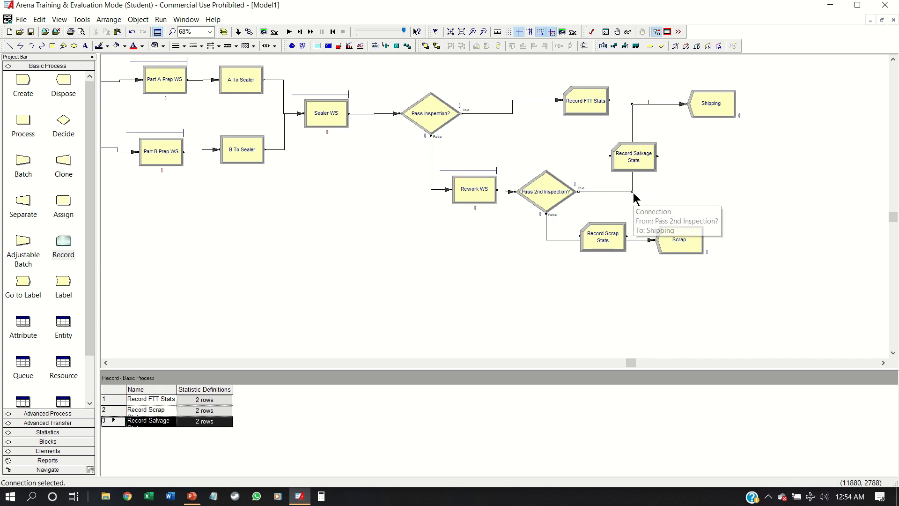
key("Delete")
key("Delete")
Connect the true exit of Pass 2nd Inspection? to Record Salvage Stats and that module to Shipping.
double_click(250, 31)
left_click(546, 215)
left_click(399, 113)
left_click(579, 191)
left_click(609, 156)
left_click(658, 156)
left_click(688, 104)
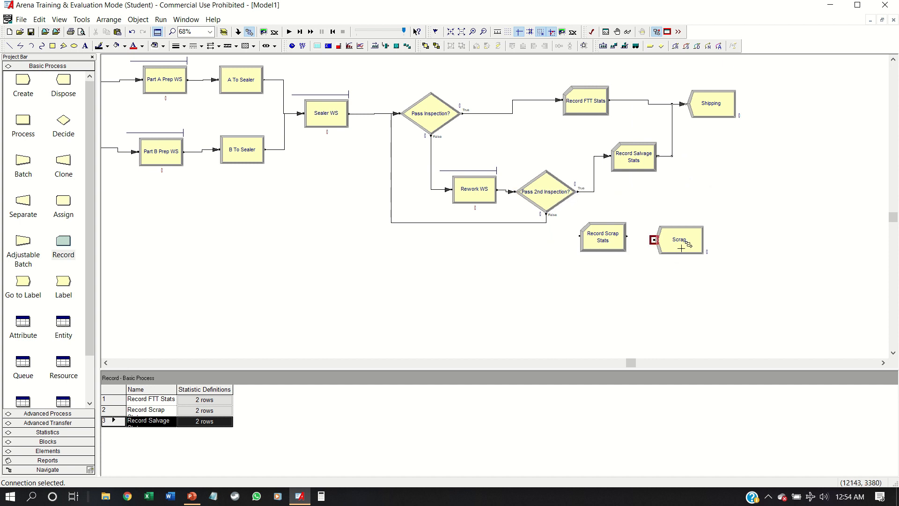
Delete the false-exit connection looping back to Pass Inspection?, and connect that exit through Record Scrap Stats to Scrap.
key("Escape")
left_click(540, 223)
key("Delete")
left_click(250, 31)
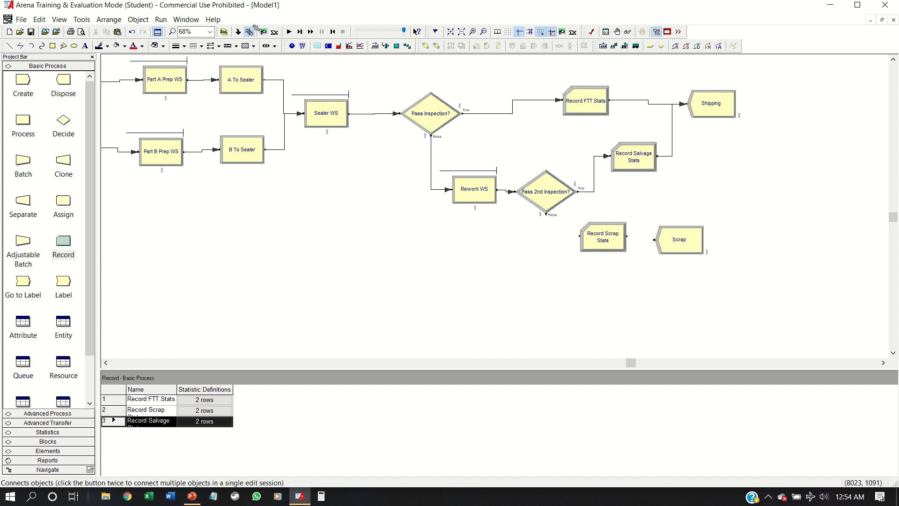
left_click(579, 236)
left_click(627, 236)
left_click(654, 240)
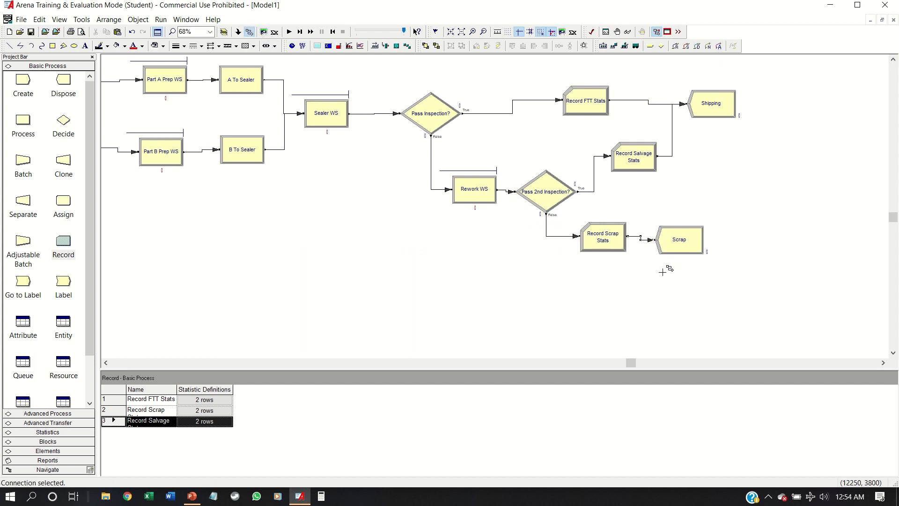
key("Escape")
Space the modules from Part A Arrives through sealing, inspection and rework to Shipping evenly horizontally, and shift them up and to the left.
key("minus")
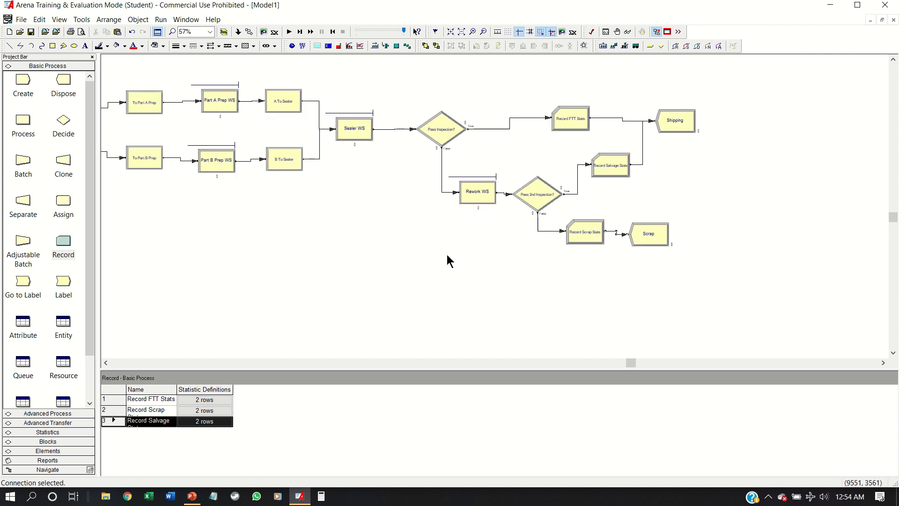
key("minus")
left_click(111, 363)
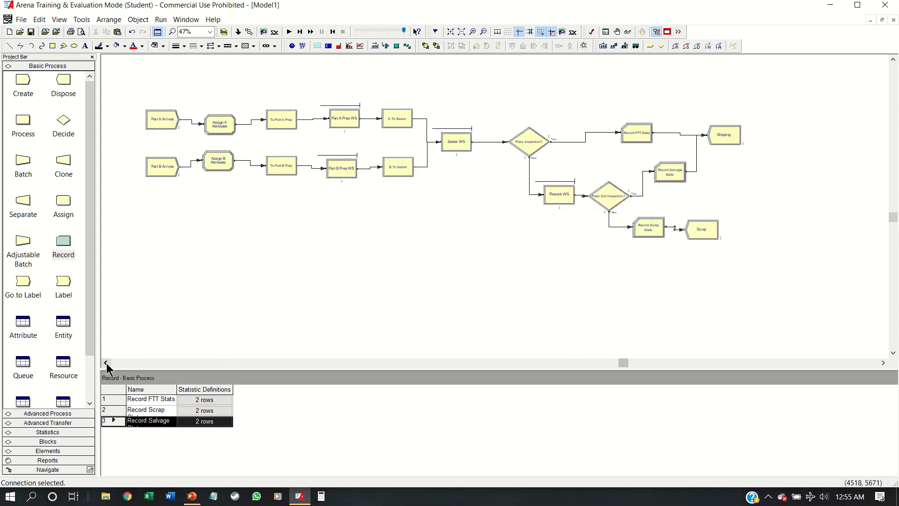
left_click(111, 363)
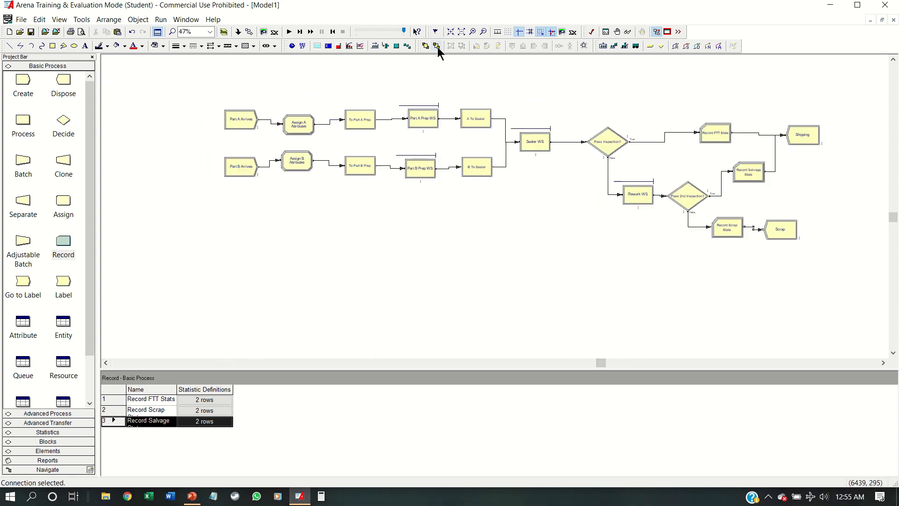
left_click(597, 70)
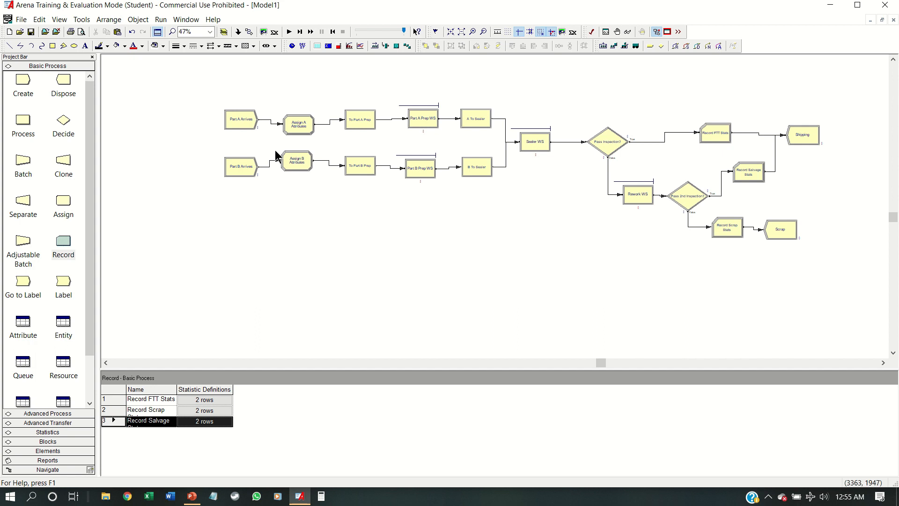
left_click(242, 126)
left_click(299, 126, "ctrl")
left_click(360, 121, "ctrl")
left_click(423, 119, "ctrl")
left_click(476, 119, "ctrl")
left_click(535, 142, "ctrl")
left_click(608, 142, "ctrl")
left_click(638, 193, "ctrl")
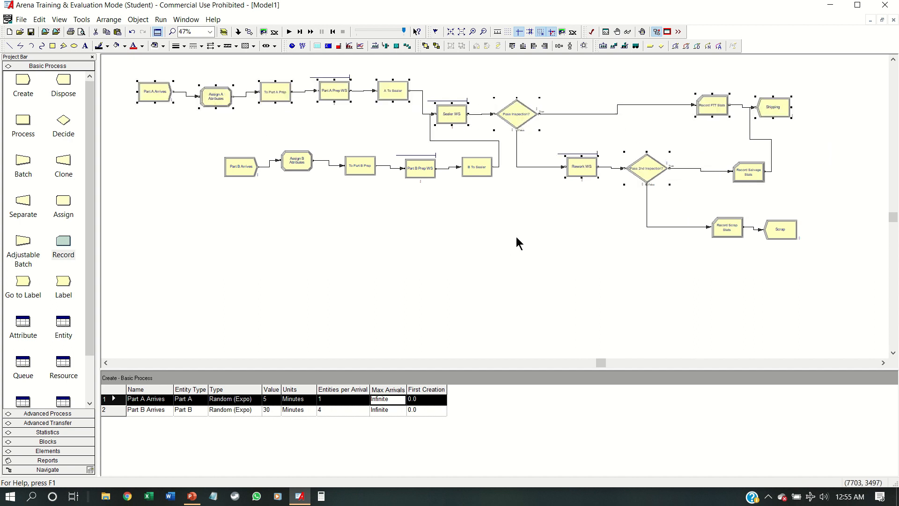
Move Part B Arrives beneath Part A Arrives and space the Part B modules evenly between it and Sealer WS.
left_click(155, 168)
left_click(297, 161, "ctrl")
left_click(361, 167, "ctrl")
left_click(420, 169, "ctrl")
left_click(476, 168, "ctrl")
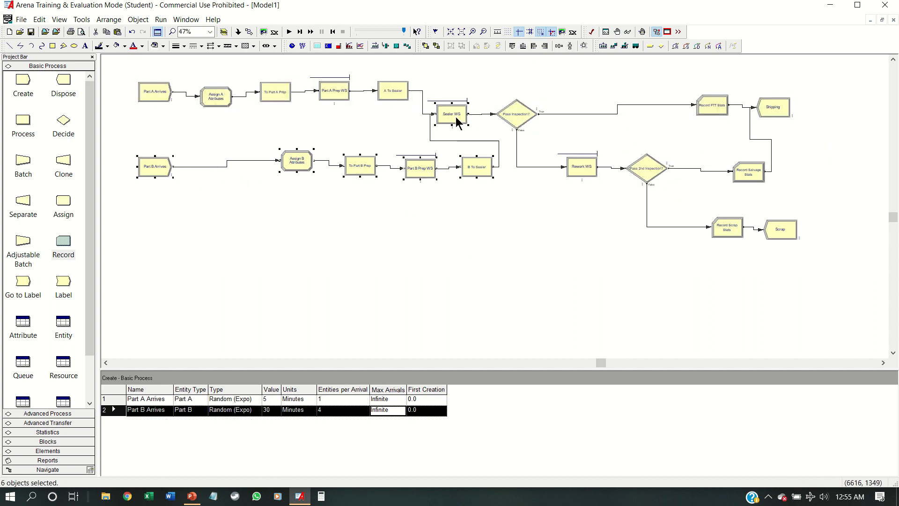
left_click(155, 172, "ctrl")
left_click_drag(297, 161, 220, 164)
Space the Part B row, Sealer WS, both inspections, Rework WS, Record Salvage Stats and Shipping evenly horizontally.
left_click(153, 169, "ctrl")
left_click(445, 109, "ctrl")
left_click(519, 117, "ctrl")
left_click(581, 166, "ctrl")
left_click(646, 171, "ctrl")
left_click(748, 171, "ctrl")
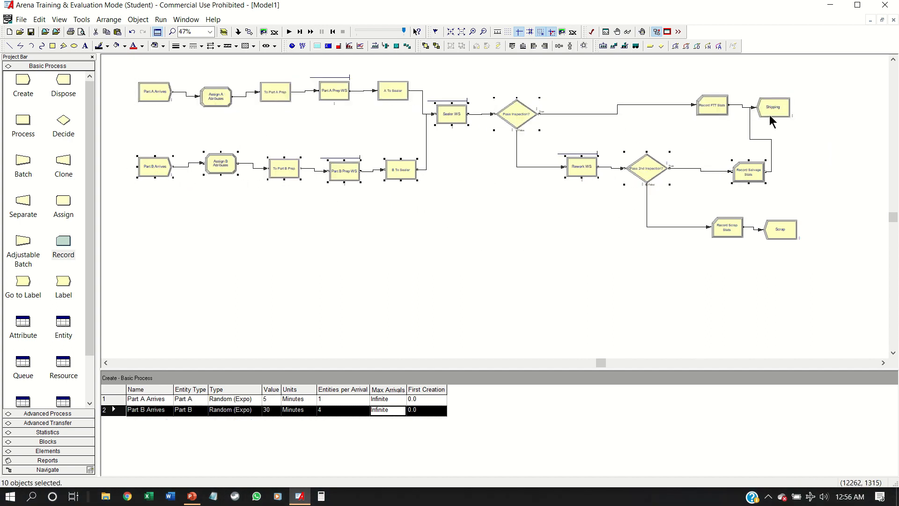
left_click(772, 110, "ctrl")
left_click(560, 46)
Space Record Scrap Stats and Scrap horizontally so that they line up beneath the other Record modules and Shipping.
left_click(724, 171, "ctrl")
left_click(731, 229, "ctrl")
left_click(784, 230, "ctrl")
left_click(559, 46)
Align the tops of the Part A row modules from Part A Arrives to A To Sealer with Record FTT Stats and Shipping.
left_click(149, 83)
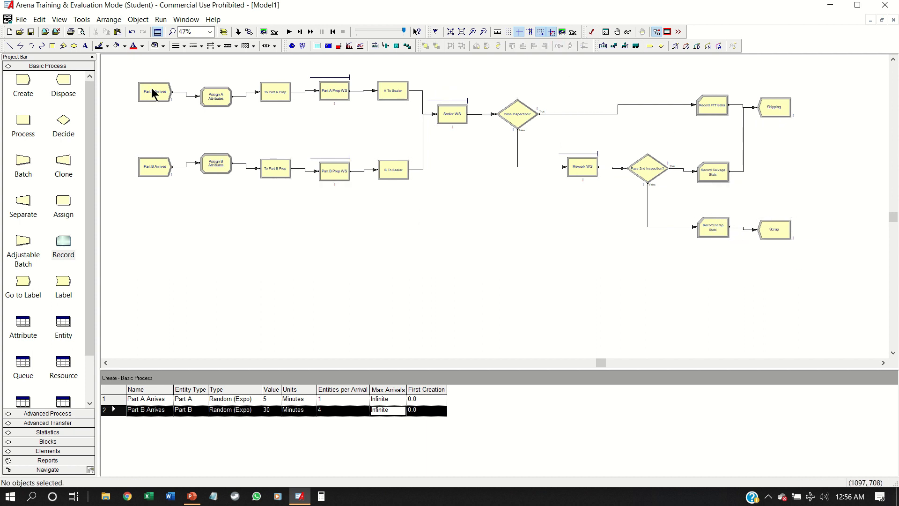
left_click(222, 97, "ctrl")
left_click(289, 94, "ctrl")
left_click(342, 97, "ctrl")
left_click(394, 93, "ctrl")
left_click(512, 46)
left_click(712, 107, "ctrl")
left_click(763, 107, "ctrl")
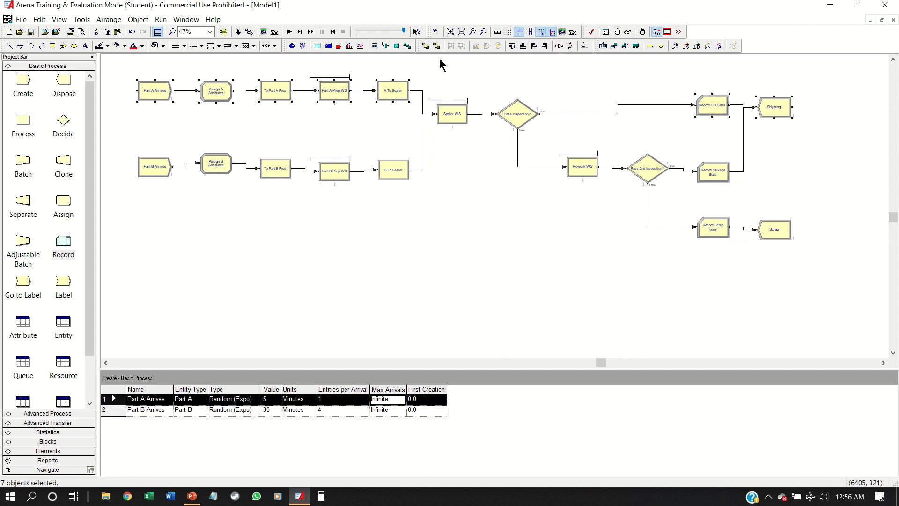
left_click(512, 46)
Space A To Sealer, Sealer WS and B To Sealer evenly vertically.
left_click(395, 94)
left_click(451, 116, "ctrl")
left_click(397, 170, "ctrl")
left_click(570, 47)
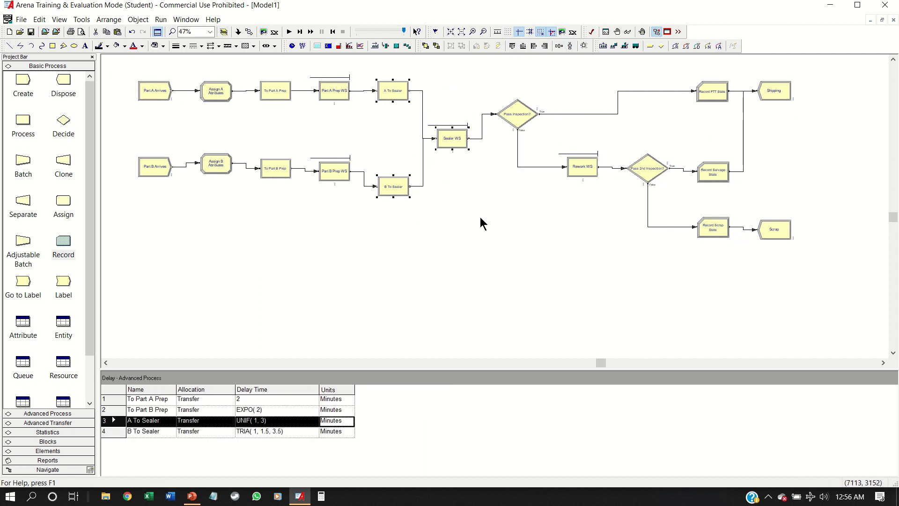
Align the bottoms of the Part B row modules, from Part B Arrives to Part B Prep WS, with B To Sealer.
left_click(159, 169)
left_click(217, 167, "ctrl")
left_click(276, 170, "ctrl")
left_click(335, 174, "ctrl")
left_click(400, 189, "ctrl")
left_click(713, 229, "ctrl")
left_click(773, 229, "ctrl")
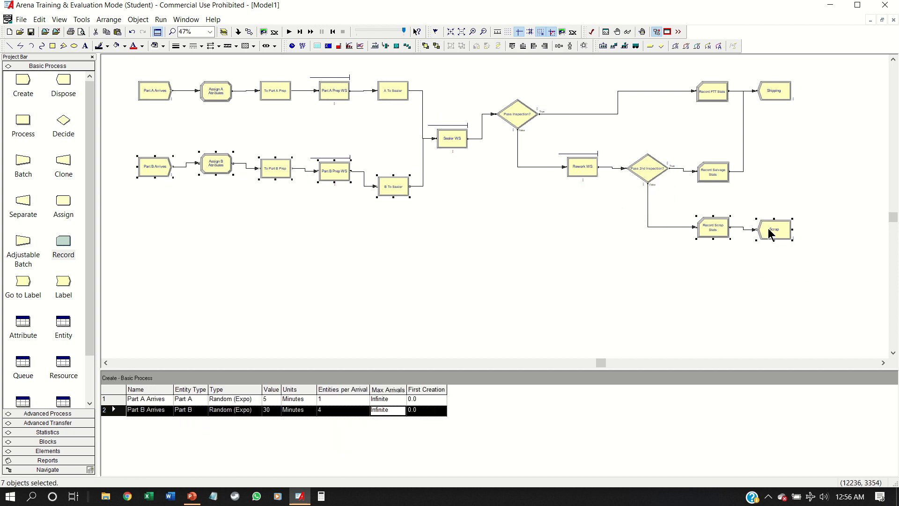
left_click(717, 230, "ctrl")
left_click(774, 229, "ctrl")
left_click(523, 46)
left_click(422, 203)
Align the tops of Sealer WS, Rework WS, Pass 2nd Inspection? and Record Salvage Stats.
left_click(453, 139)
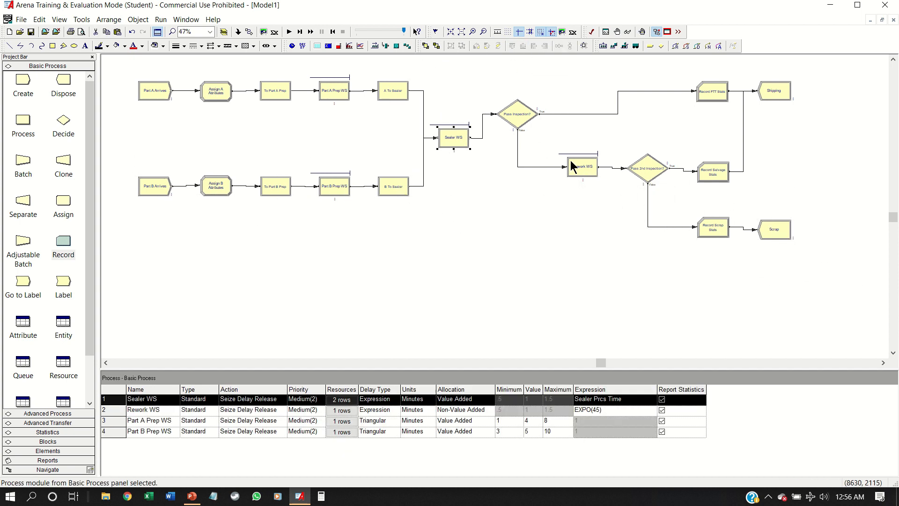
left_click(585, 167, "ctrl")
left_click(715, 173, "ctrl")
left_click(634, 164, "ctrl")
left_click(512, 46)
Align the top of the Pass Inspection? decision with A To Sealer.
left_click(518, 113)
left_click(398, 90, "ctrl")
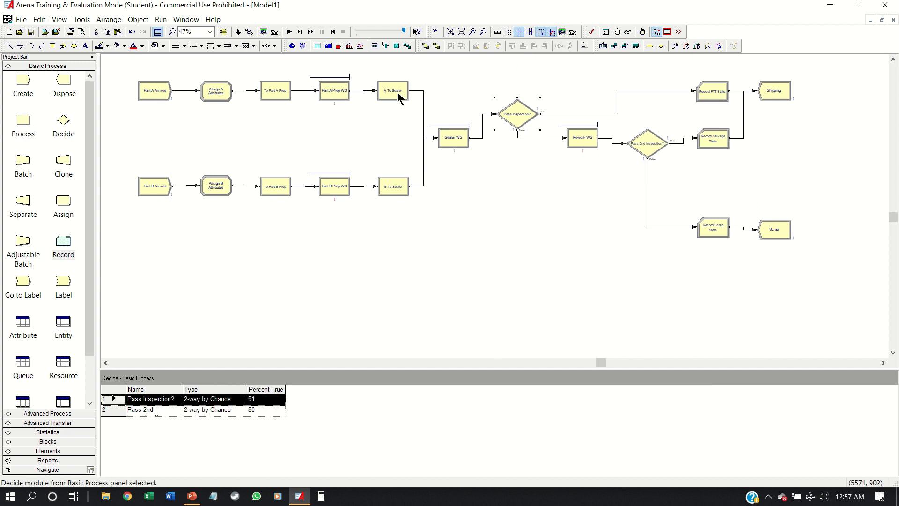
left_click(513, 46)
Align the tops of Record Scrap Stats and Scrap with B To Sealer.
left_click(713, 229)
left_click(774, 231, "ctrl")
left_click(402, 190, "ctrl")
left_click(512, 45)
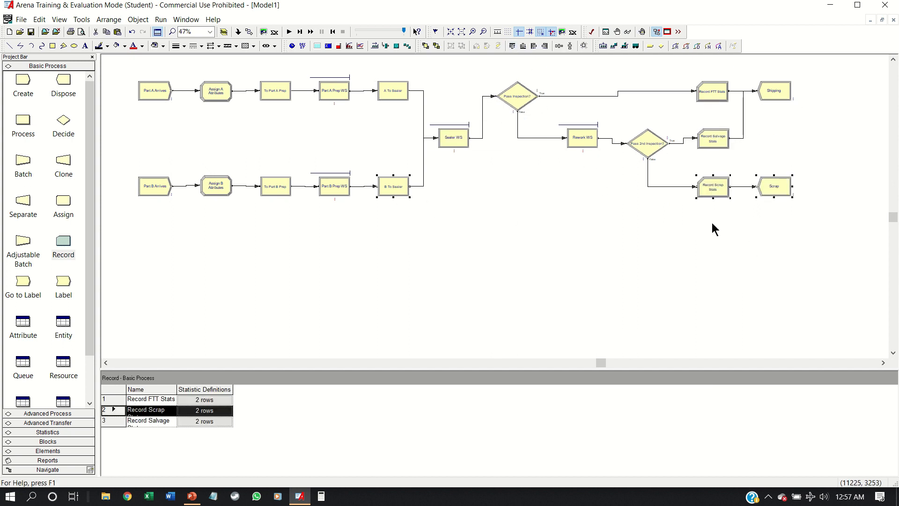
left_click(713, 224)
Lower Rework WS and Record Salvage Stats level with Pass 2nd Inspection?, and align the left edges of the three Record modules.
left_click(585, 143)
left_click_drag(585, 141, 584, 147)
left_click_drag(725, 136, 727, 143)
left_click(713, 93, "ctrl")
left_click(714, 187, "ctrl")
left_click(534, 46)
Nudge Pass Inspection? up to straighten its connector to Record FTT Stats, and zoom to fit the whole model.
left_click(527, 97)
left_click_drag(528, 98, 528, 92)
left_click(497, 70)
left_click(173, 33)
left_click(131, 76)
left_click(799, 205)
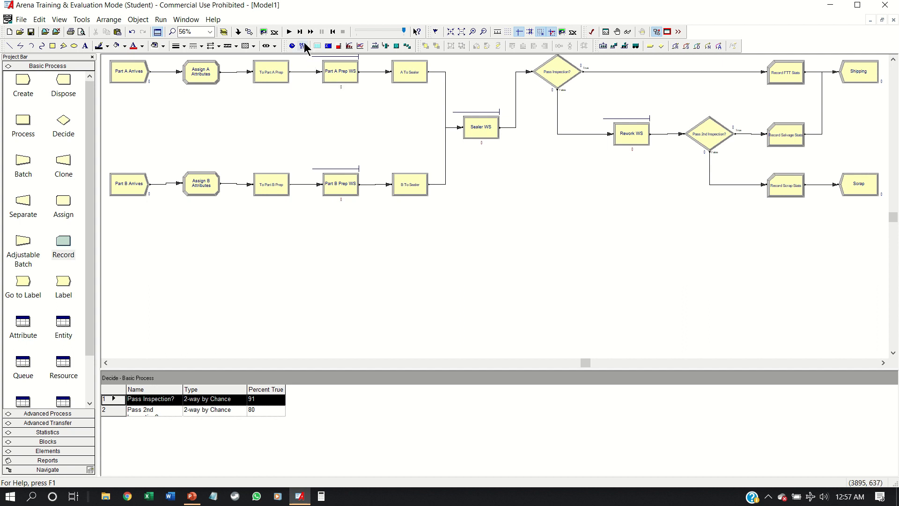
Run the simulation to completion and open its results report.
left_click(290, 31)
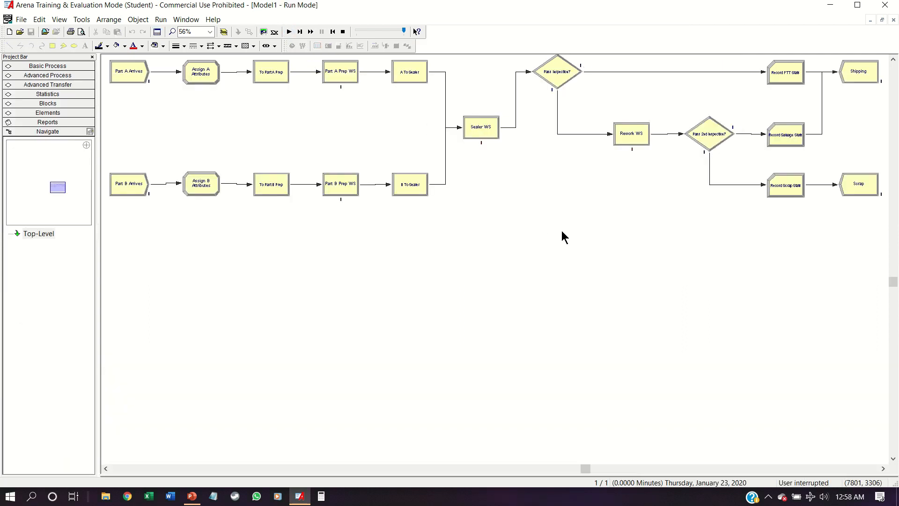
left_click(289, 32)
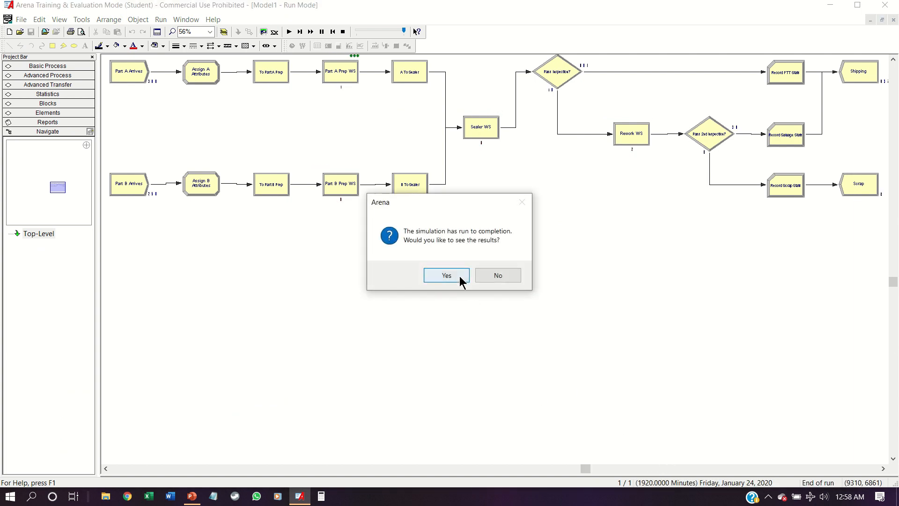
left_click(446, 275)
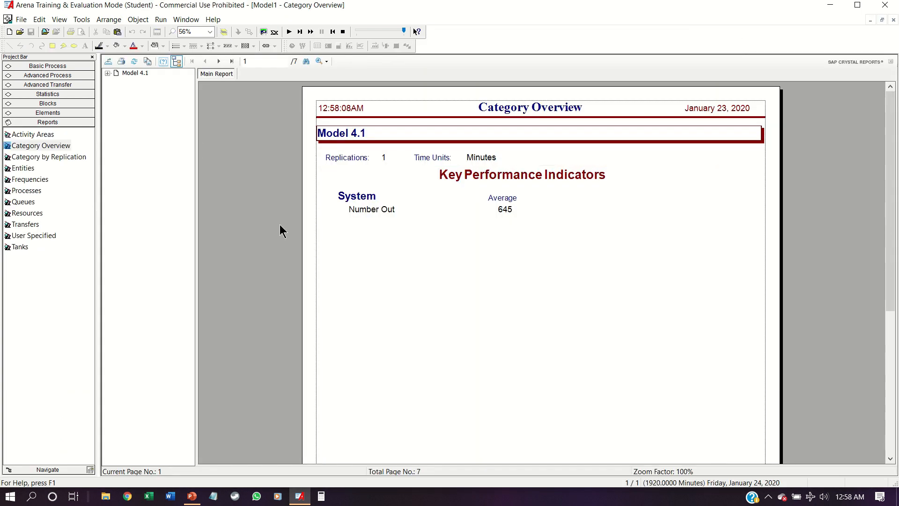
Examine the User Specified tally and counter statistics in the Category Overview report, close it and end the run.
left_click(107, 74)
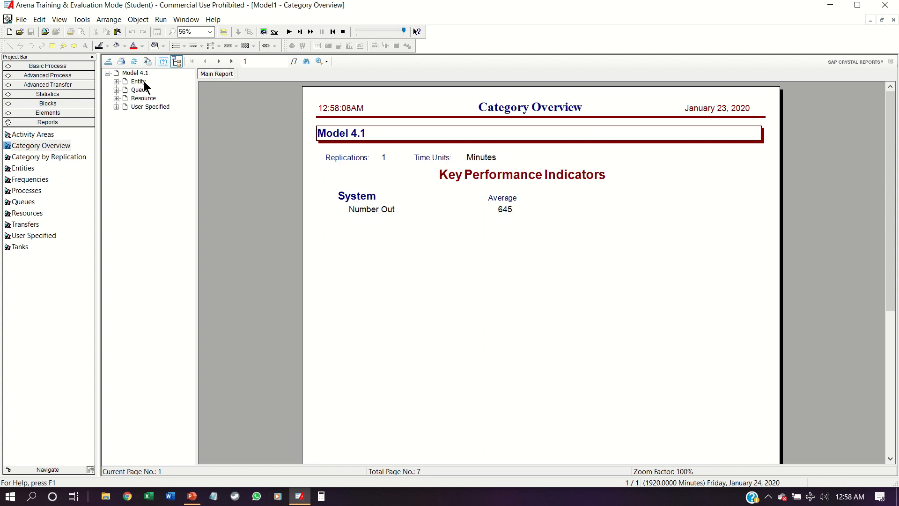
left_click(142, 107)
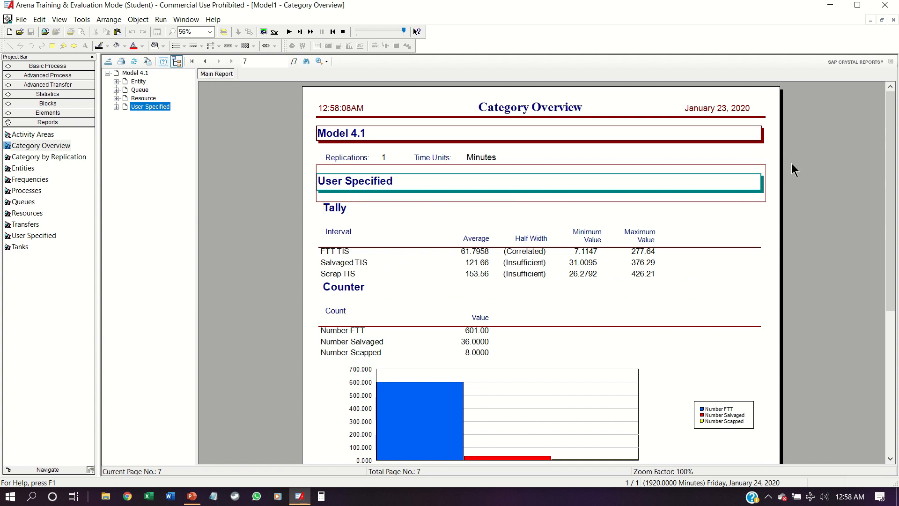
left_click(893, 20)
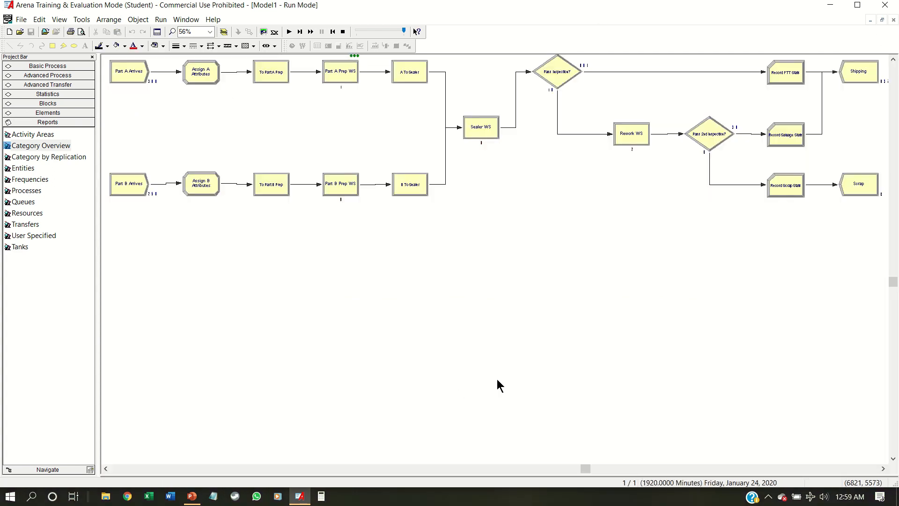
left_click(344, 31)
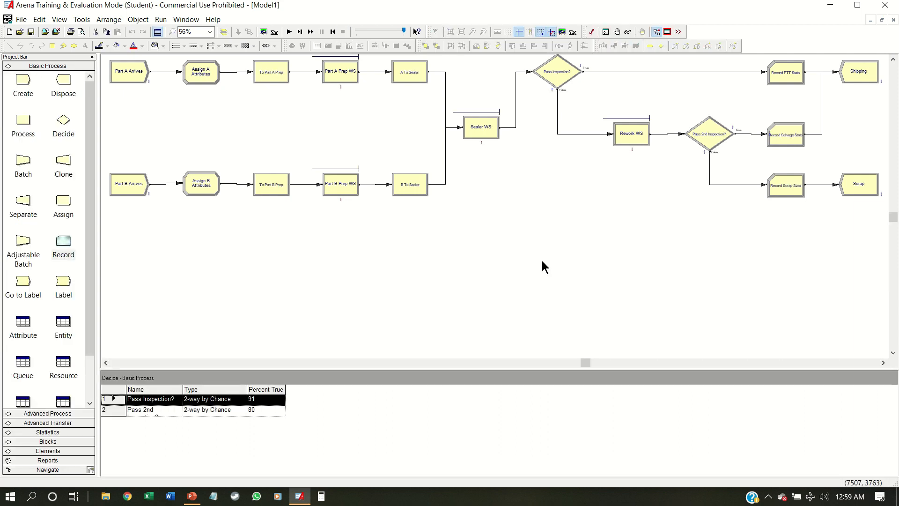